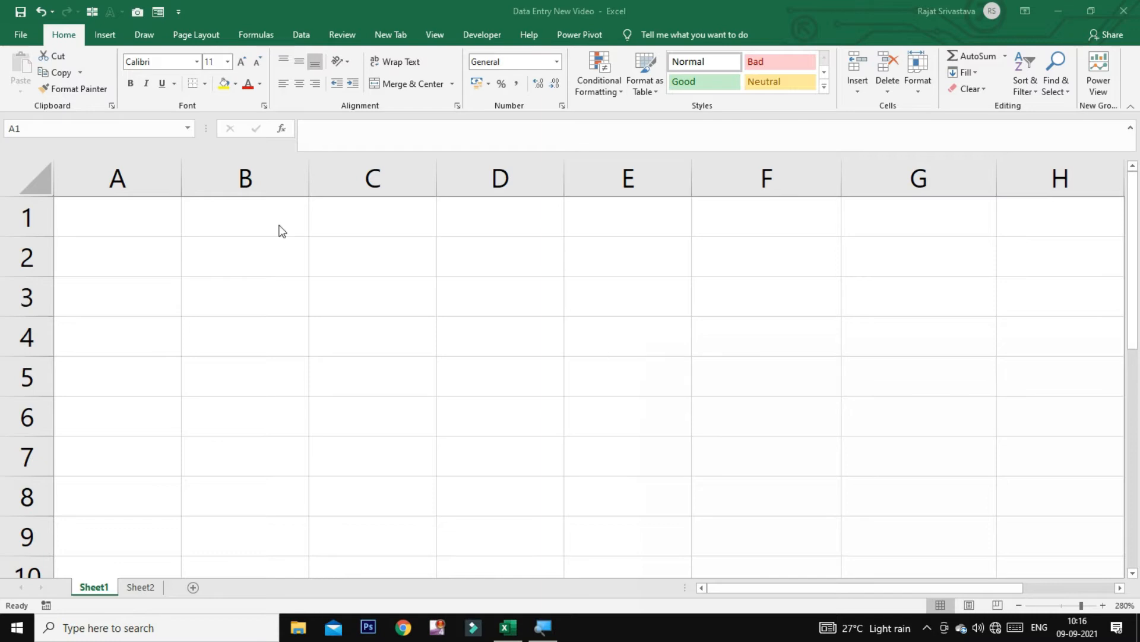
Enter the headings S.No, Name, Course and Fees in A1 through D1
left_click(152, 224)
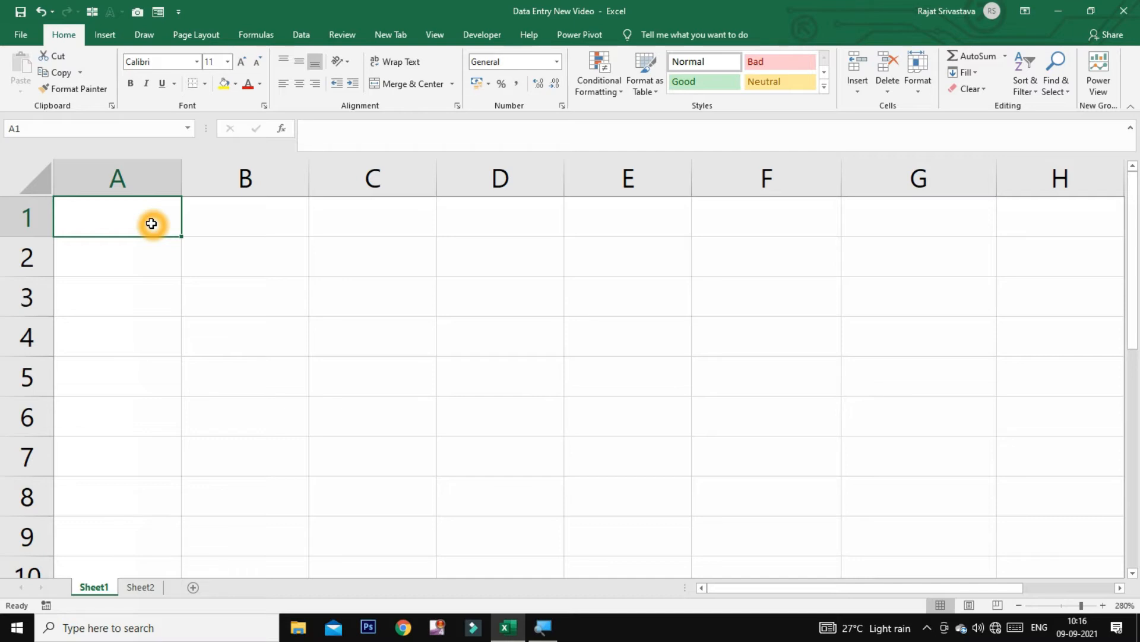
type("S")
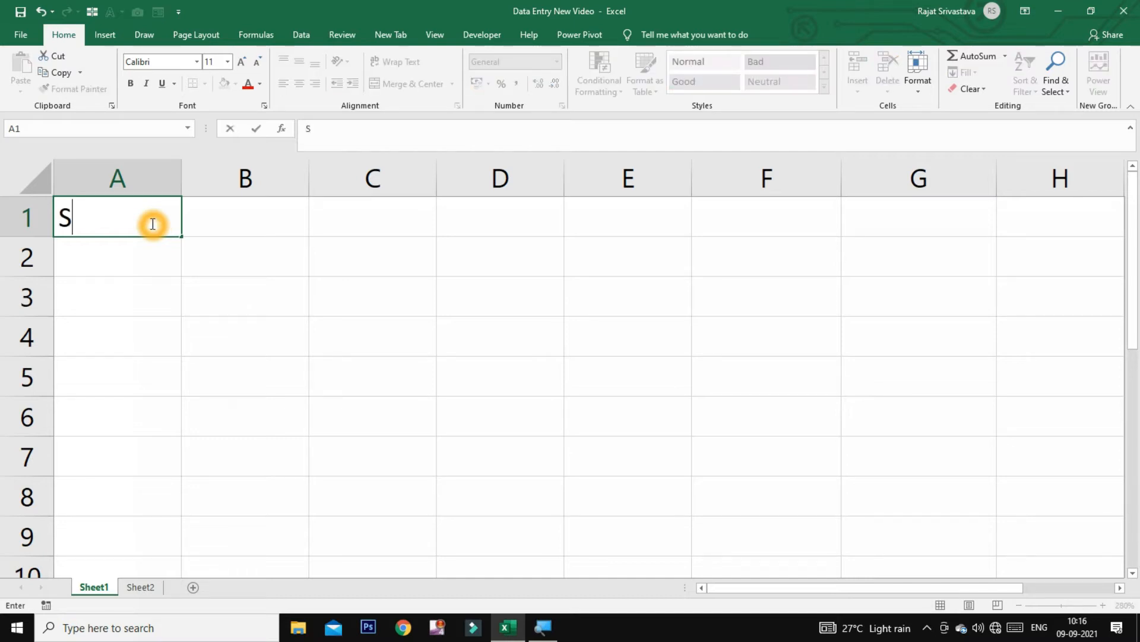
type(".No")
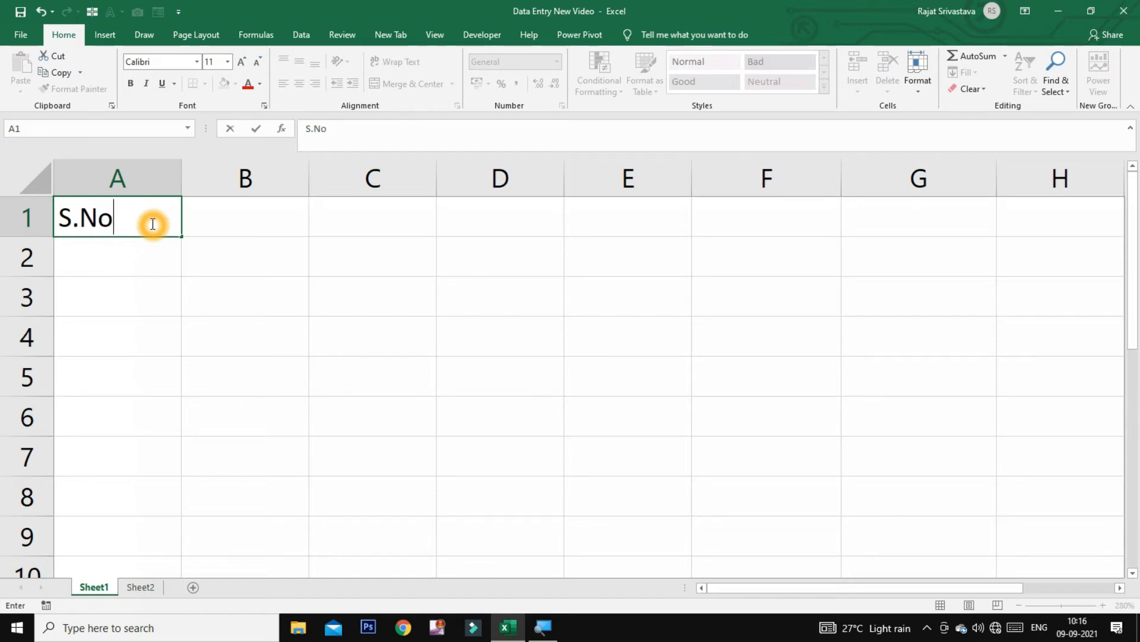
key("Tab")
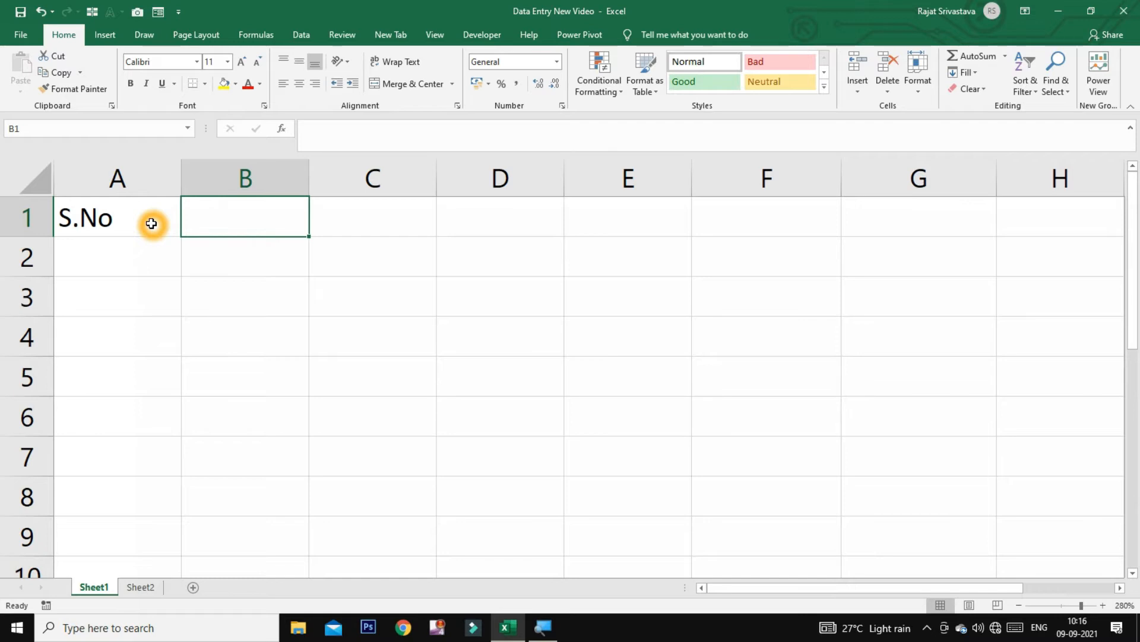
left_click(151, 224)
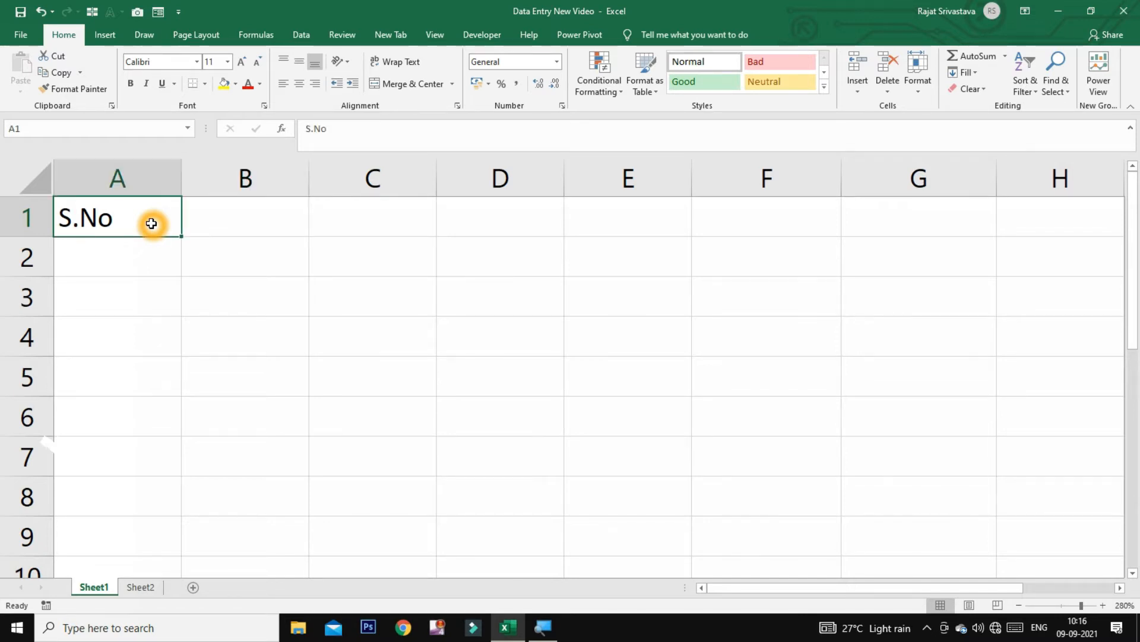
key("Tab")
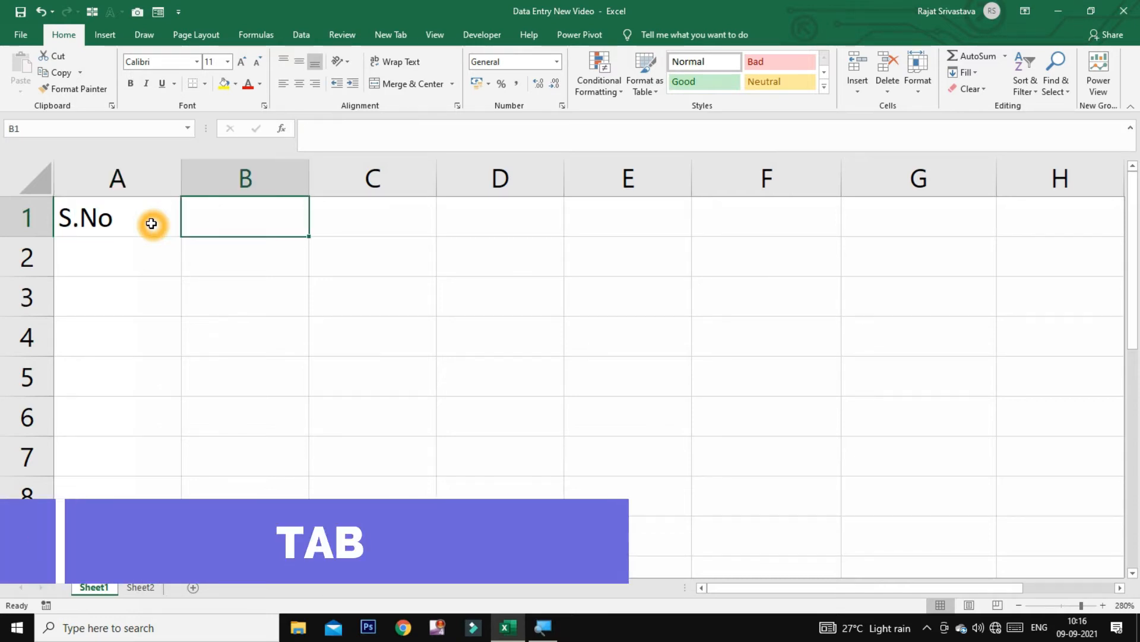
type("Name")
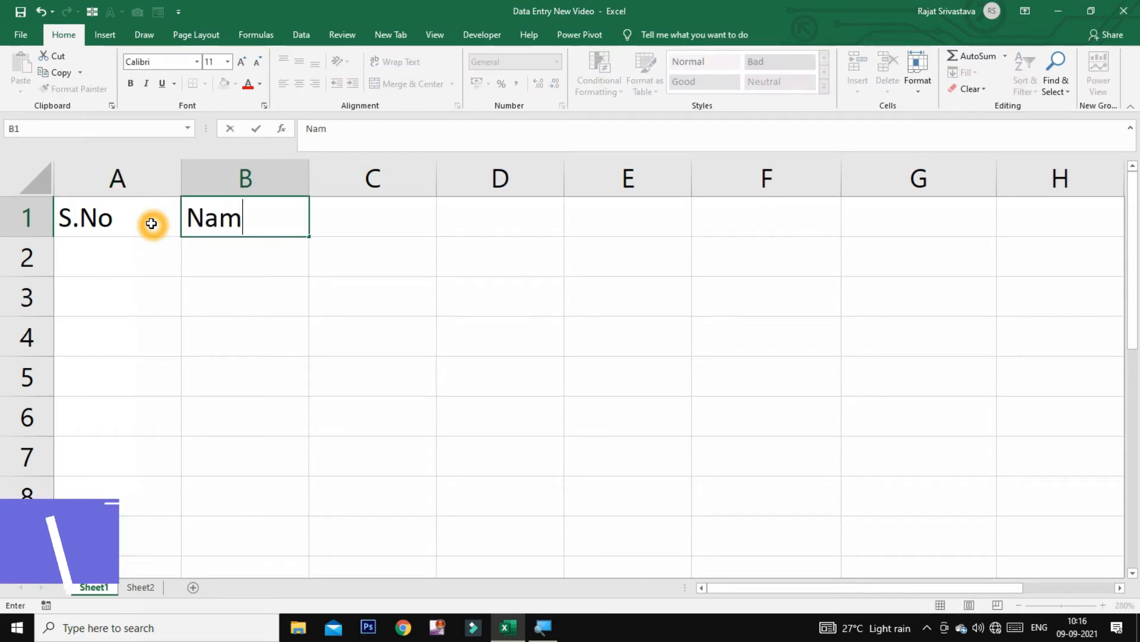
key("Tab")
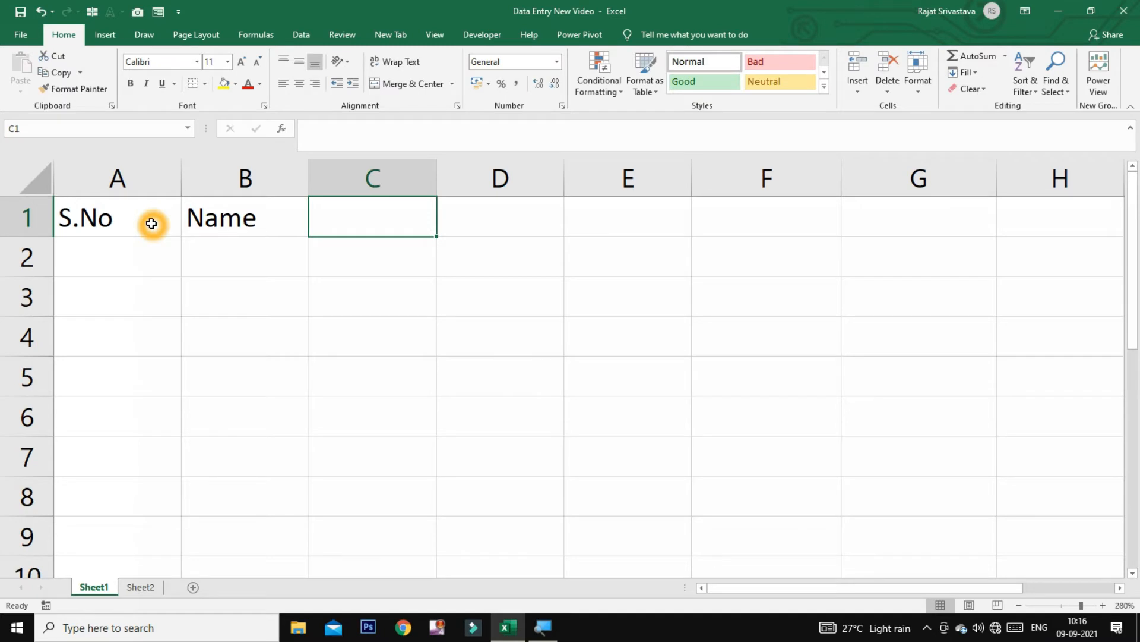
type("Cou")
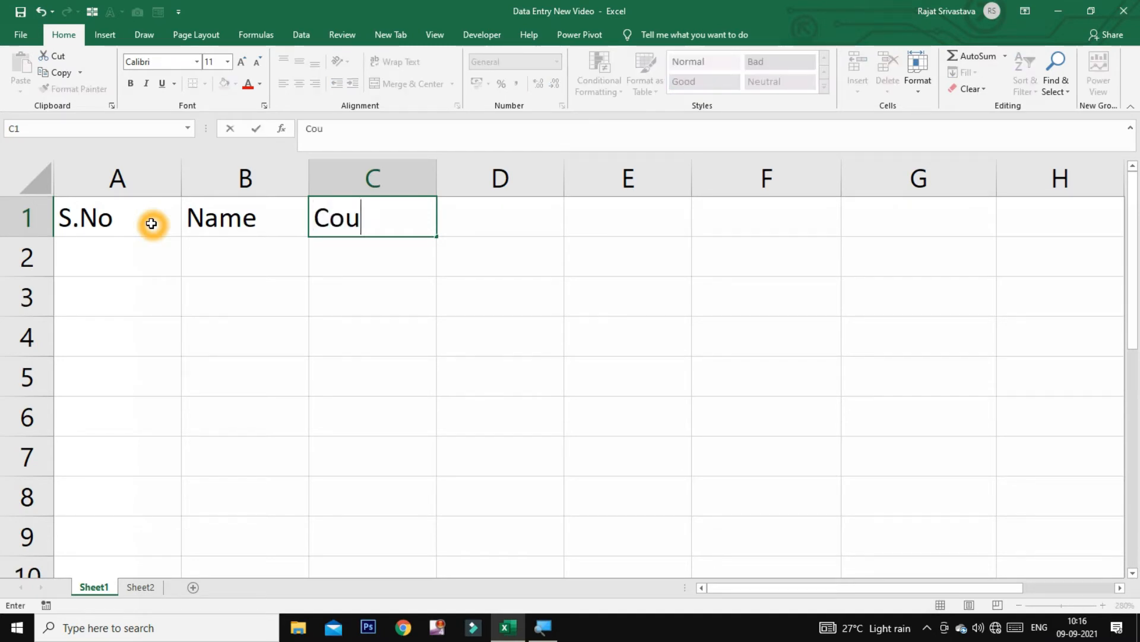
type("rse")
key("Tab")
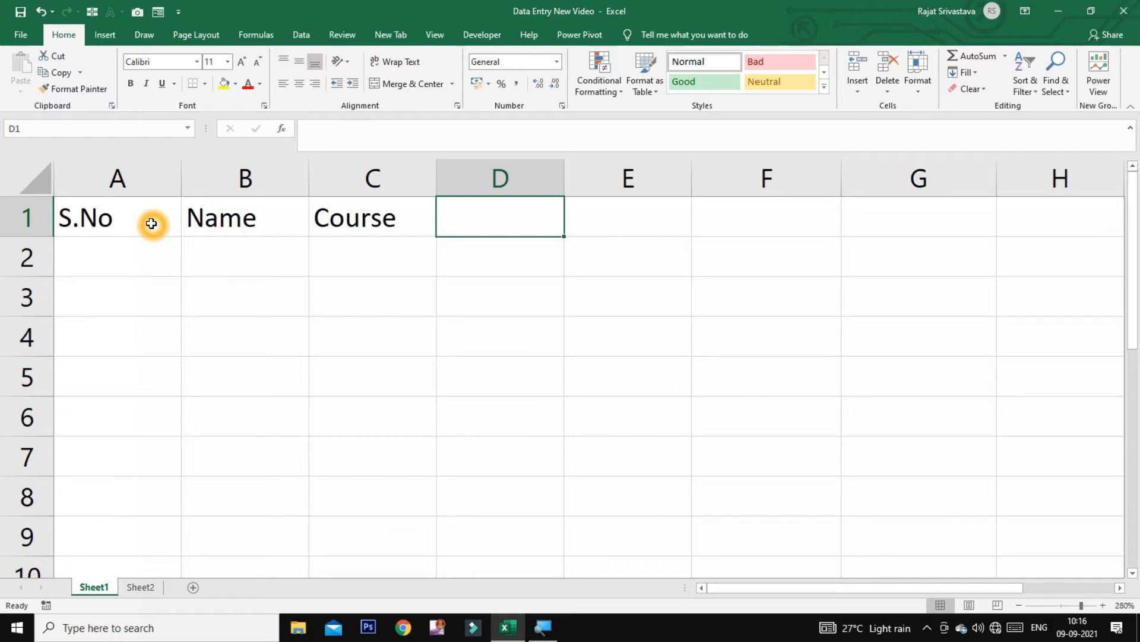
type("Fees")
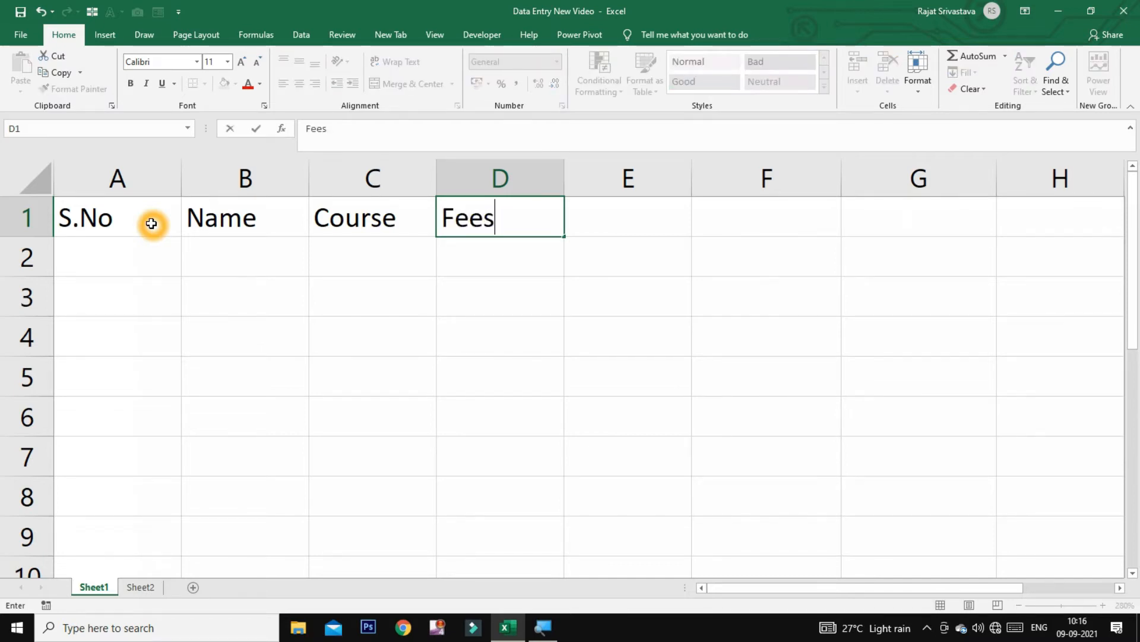
key("Tab")
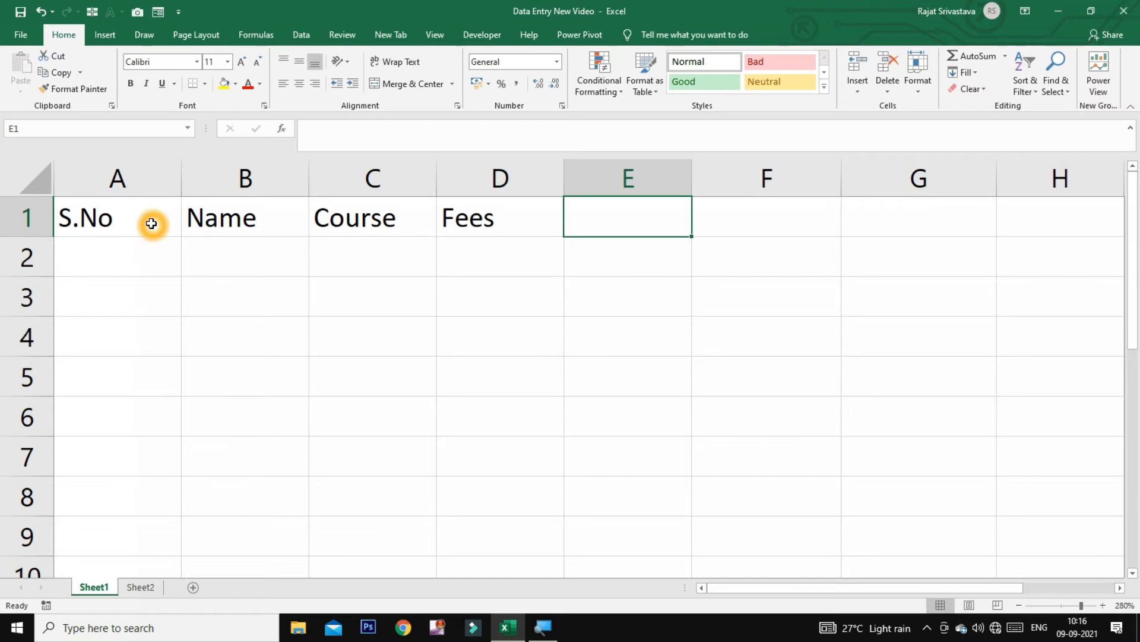
Continue row 1 with DOJ, Duartion, Mobile NO., Teacher Name, Payment and Payment Bal
type("DOj")
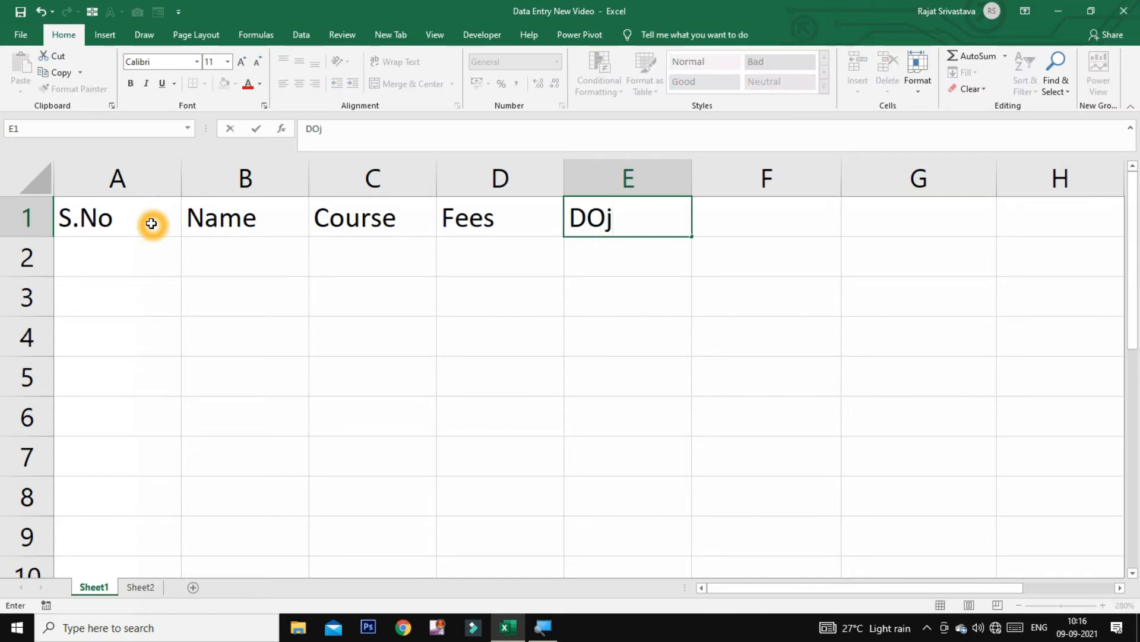
key("BackSpace")
type("J")
key("Tab")
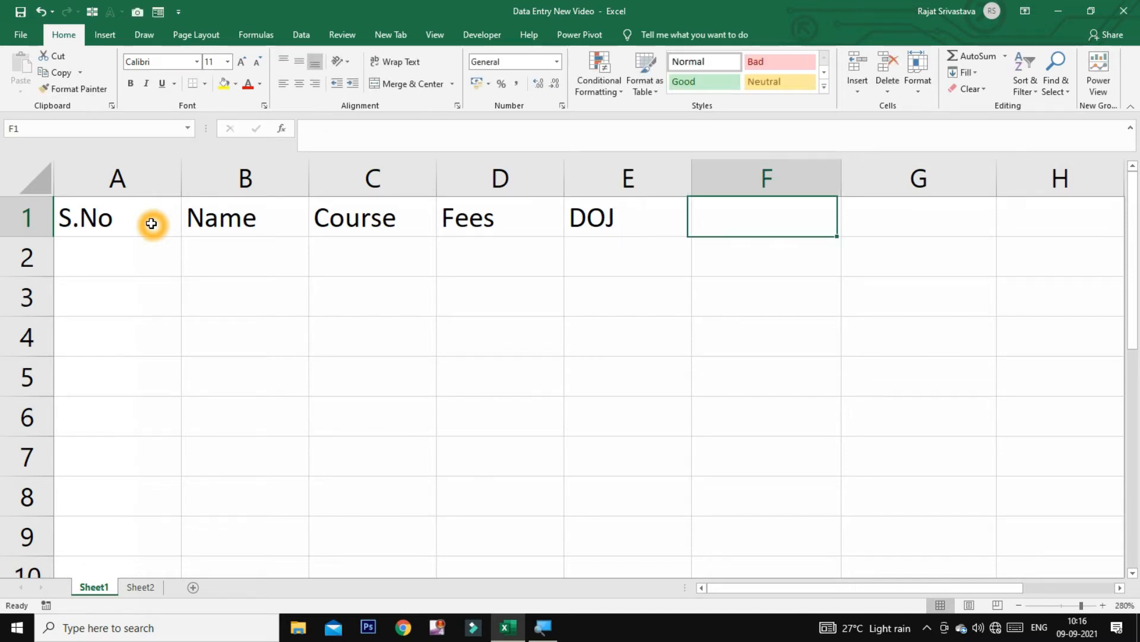
type("Dua")
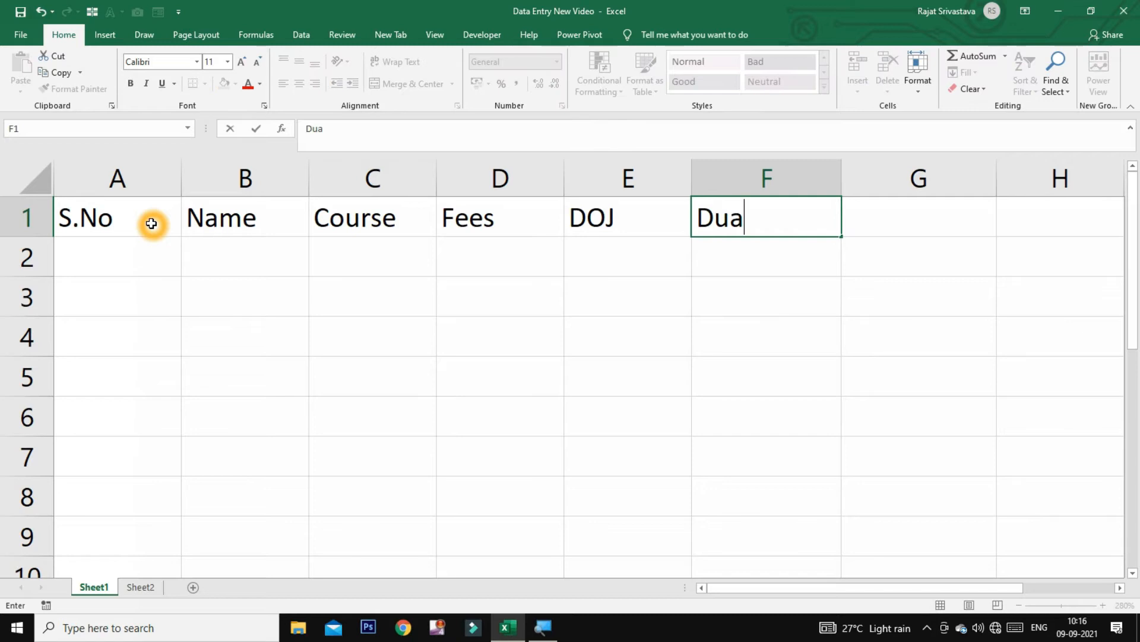
type("rtion")
key("Tab")
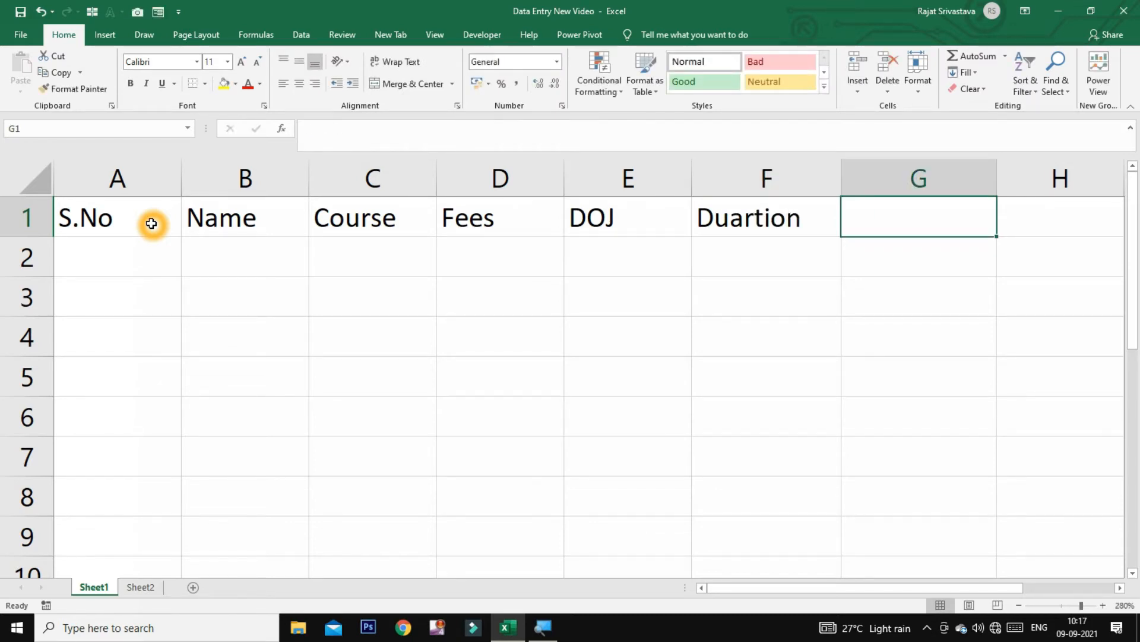
type("Mob")
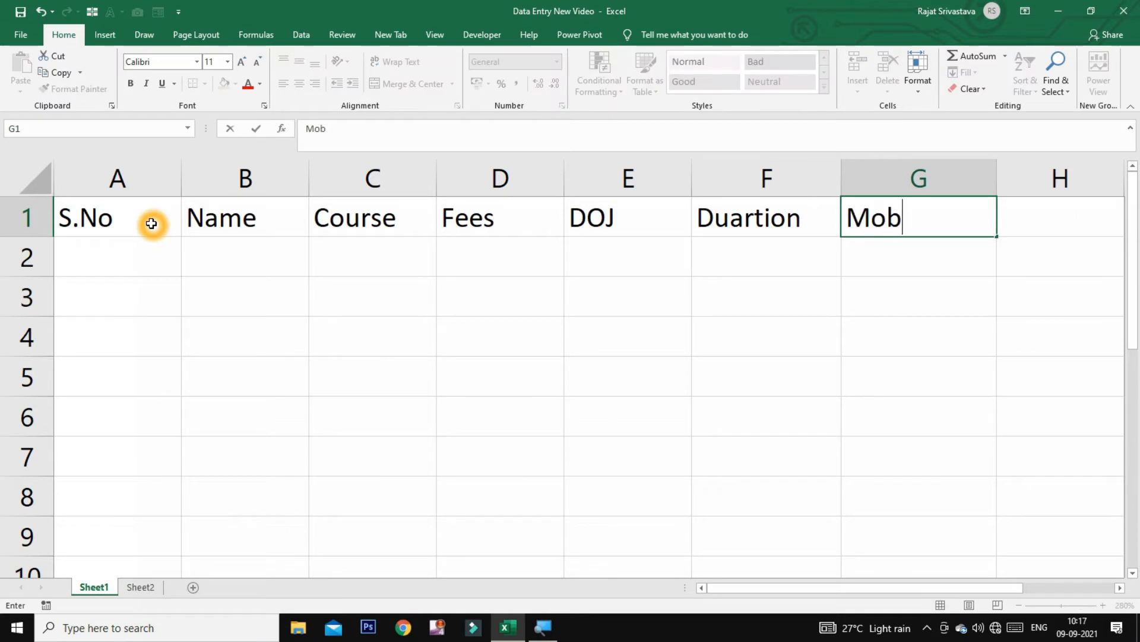
type("ile N")
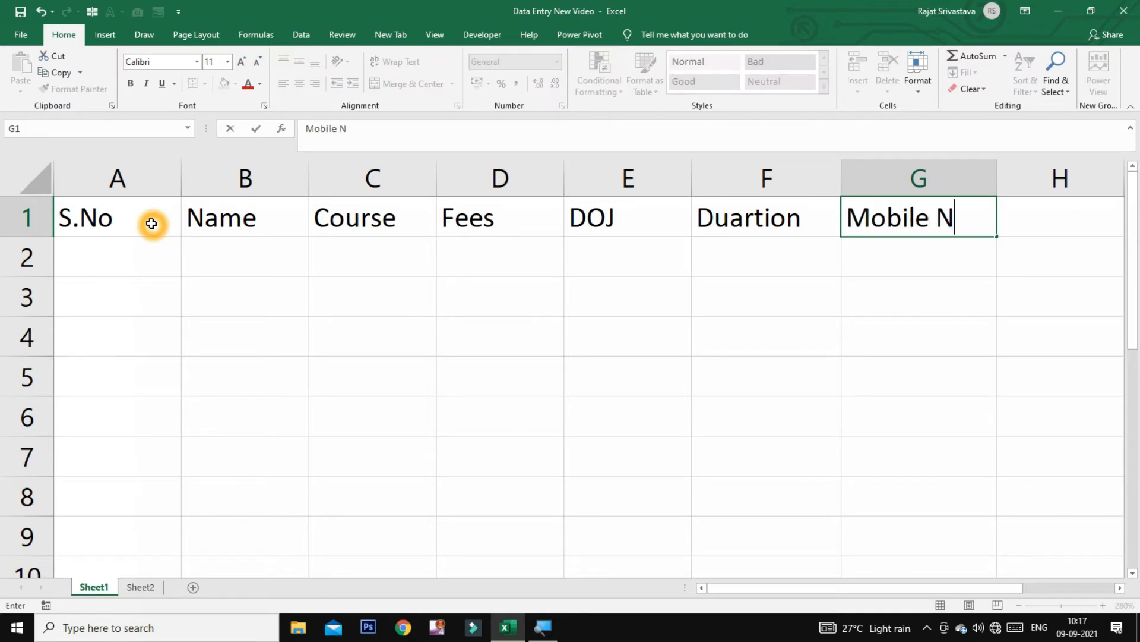
type("O.")
key("Tab")
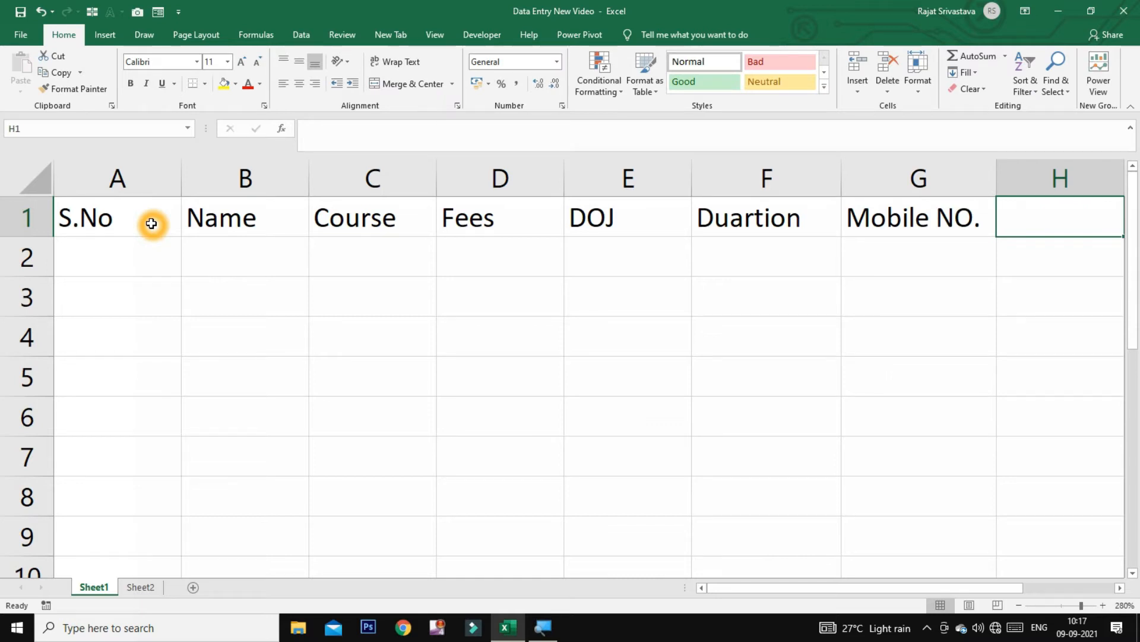
type("Te")
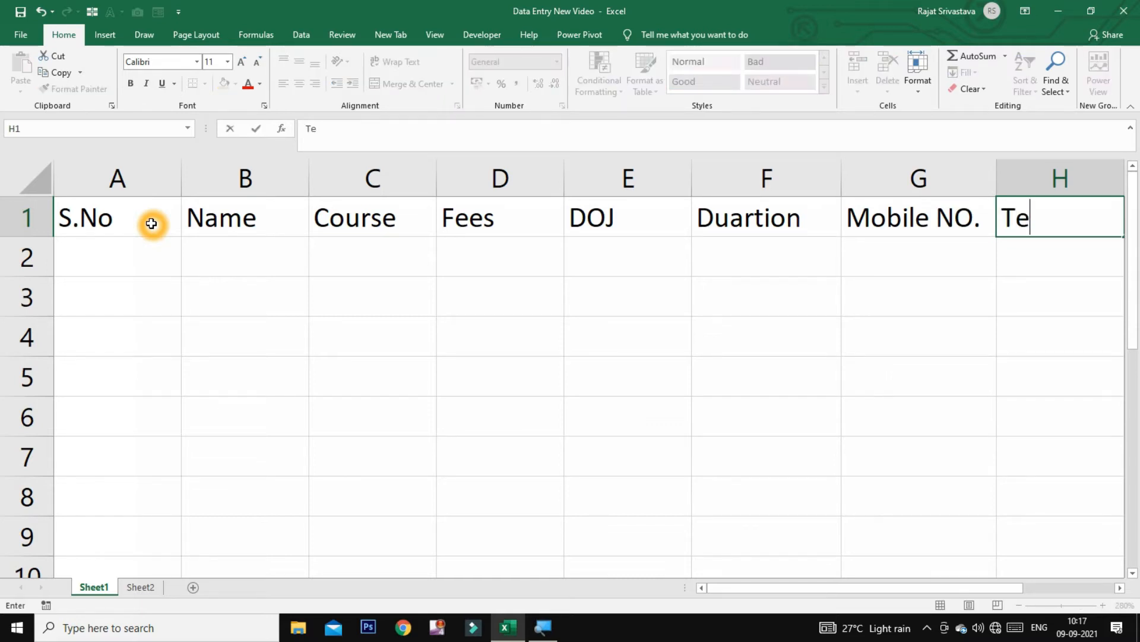
type("acher ")
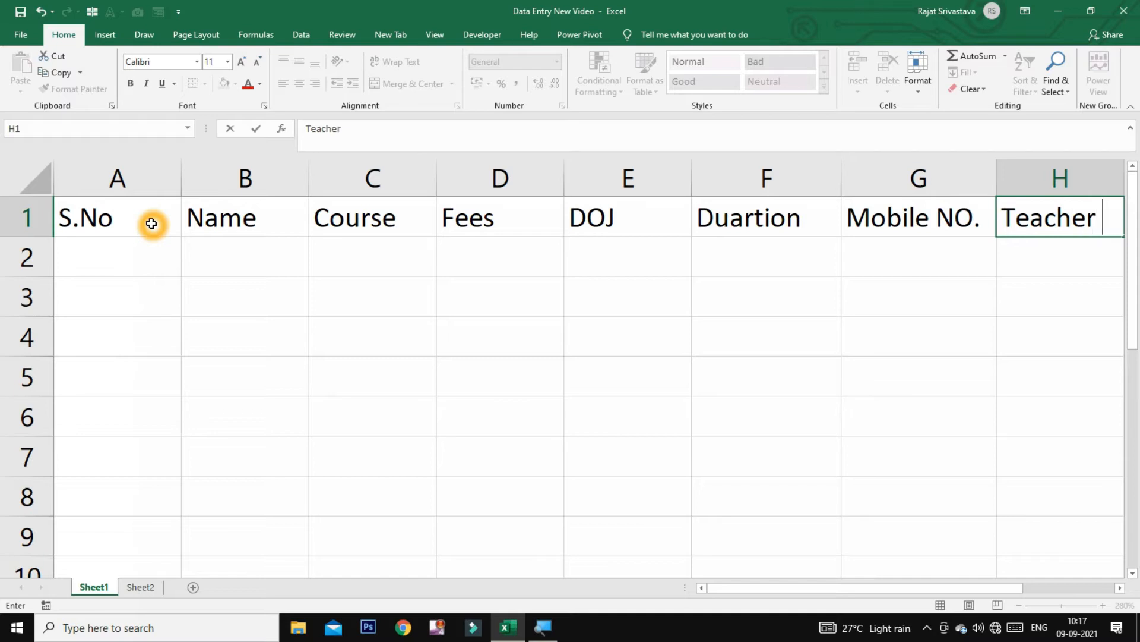
type("Name")
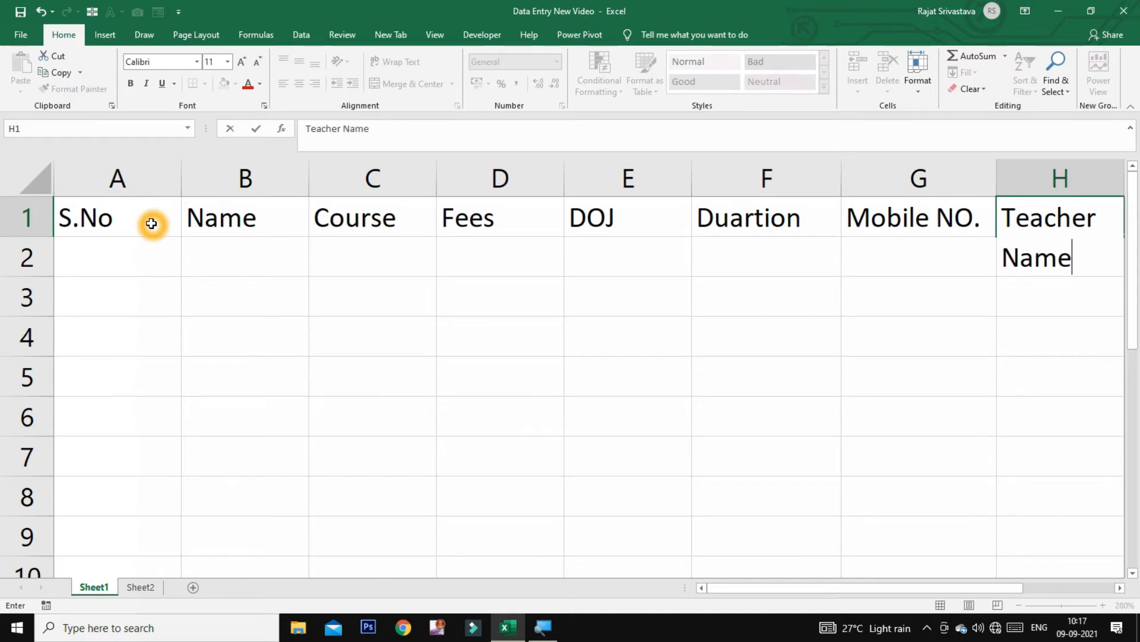
key("Tab")
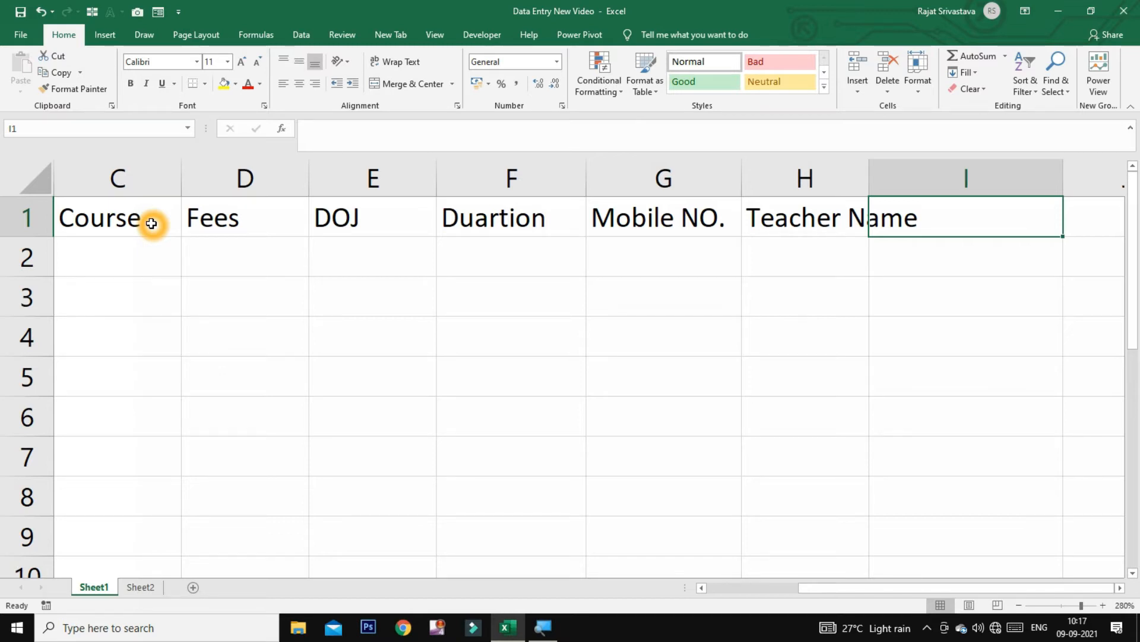
type("Payment")
key("Tab")
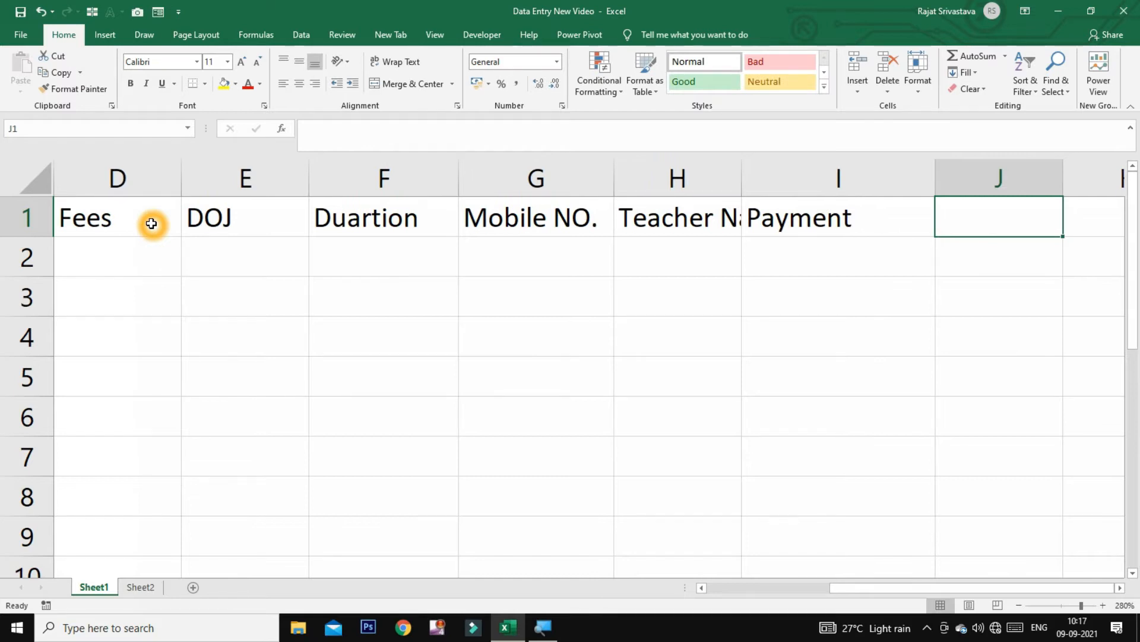
type("Payment ")
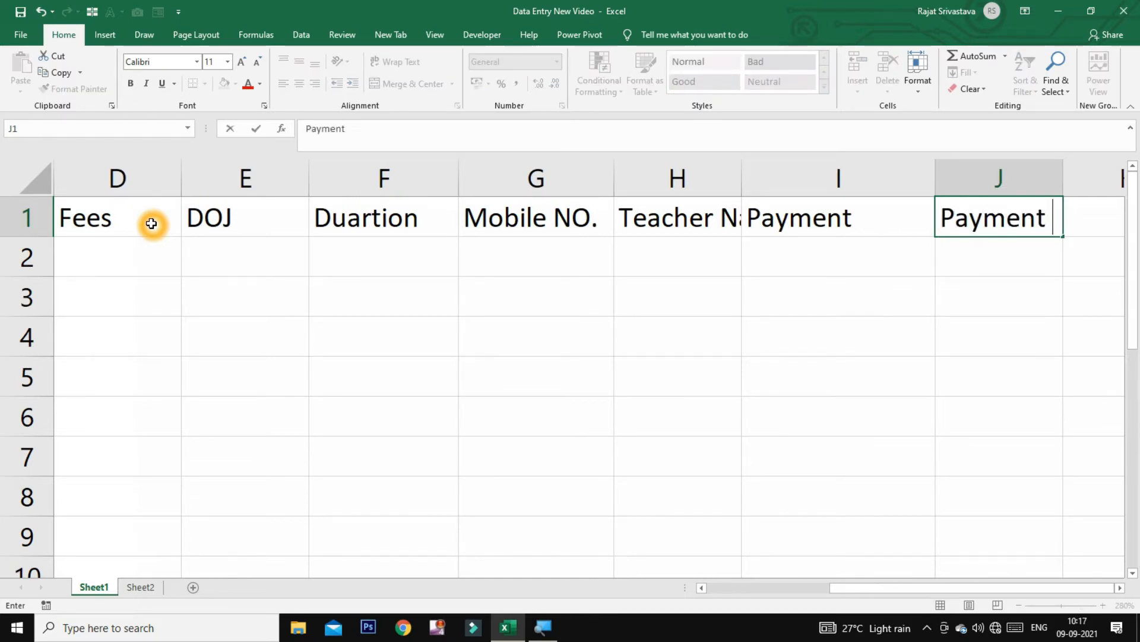
type("Bal")
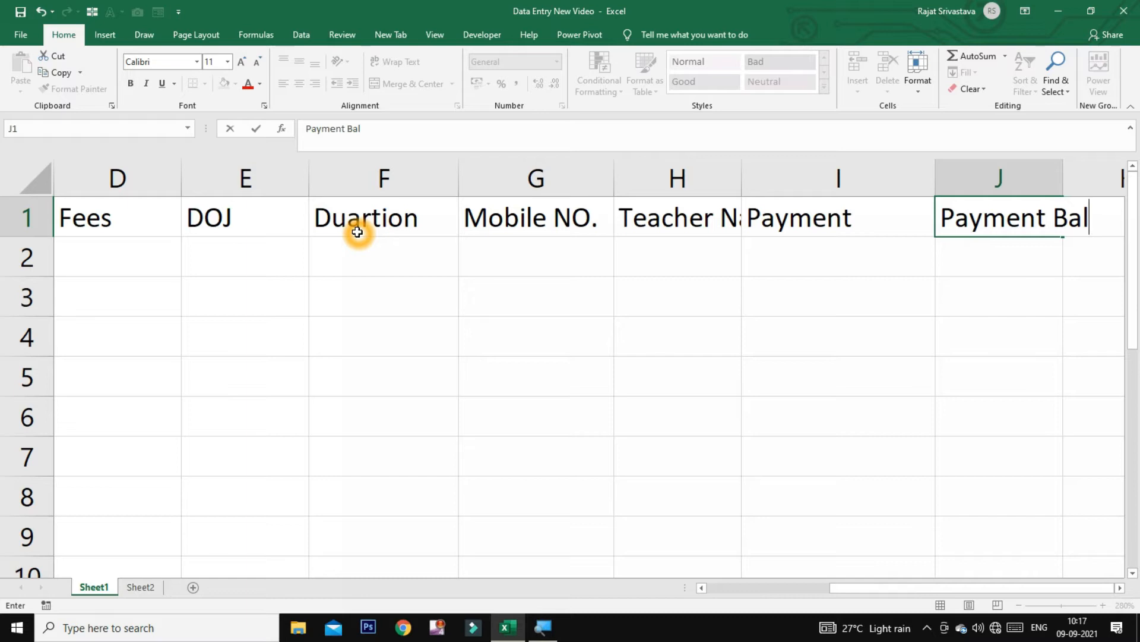
Autofit columns H and J to fit the Teacher Name and Payment Bal headings
left_click(665, 222)
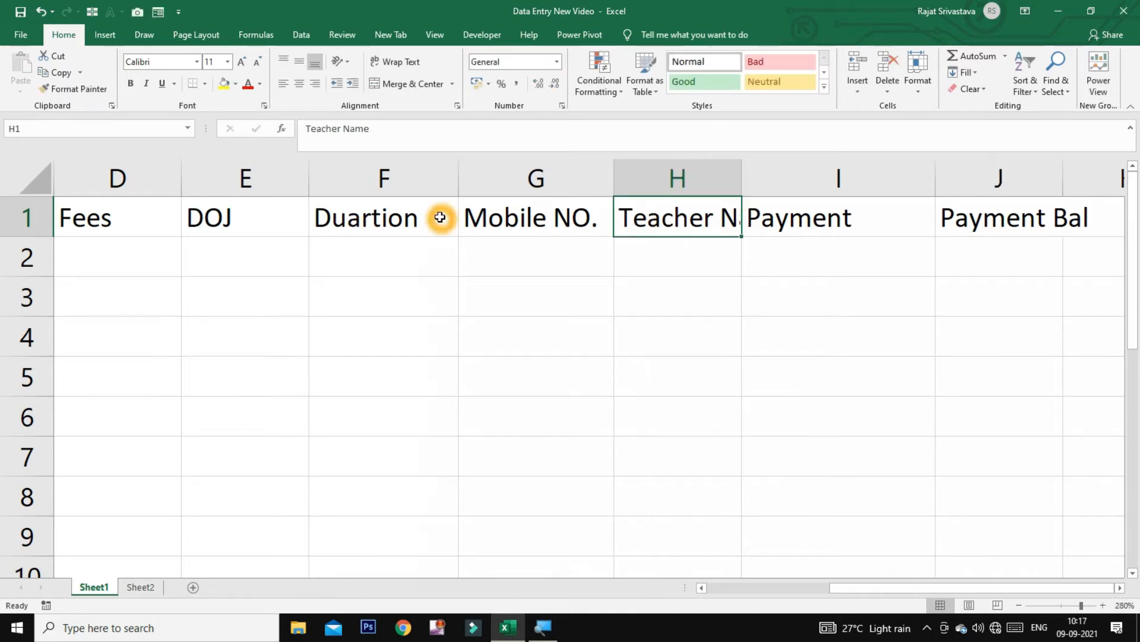
left_click(543, 212)
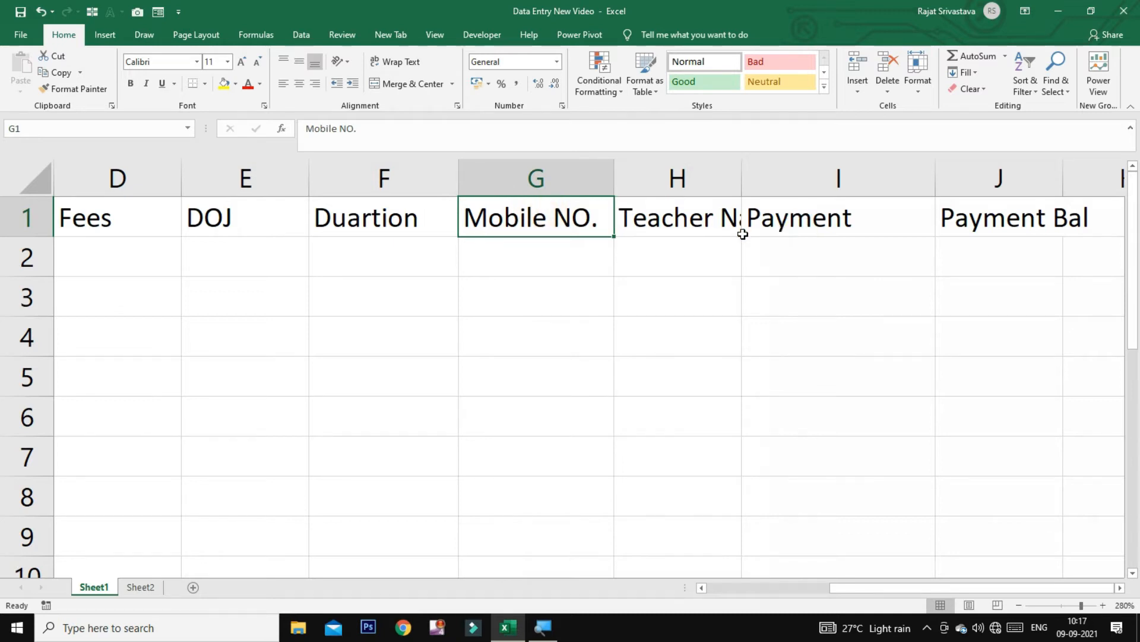
left_click(709, 217)
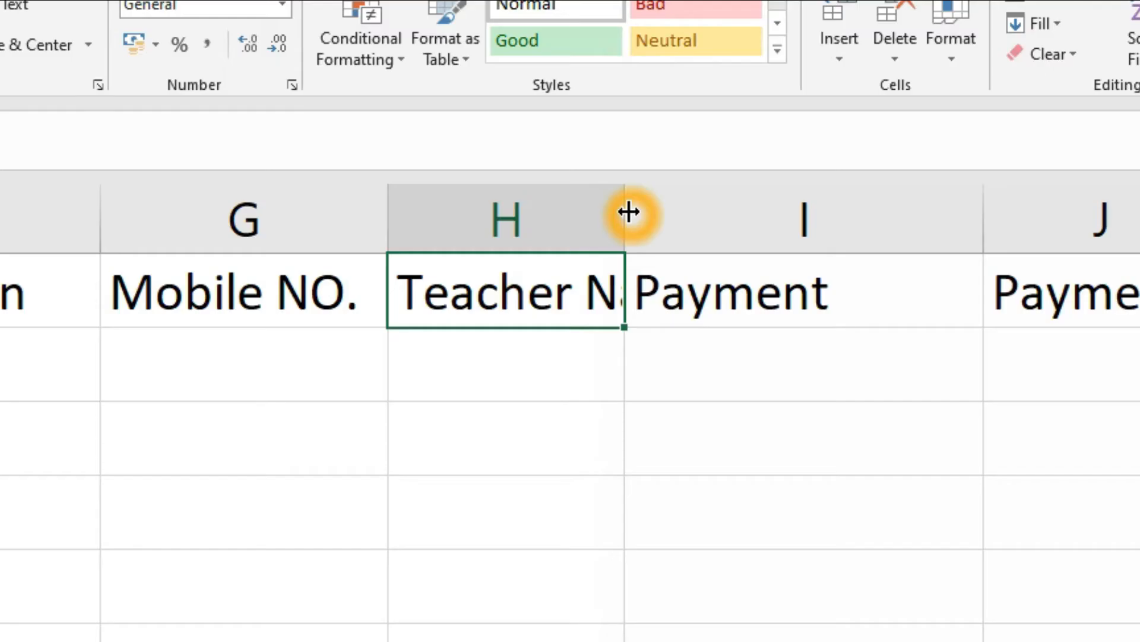
double_click(625, 224)
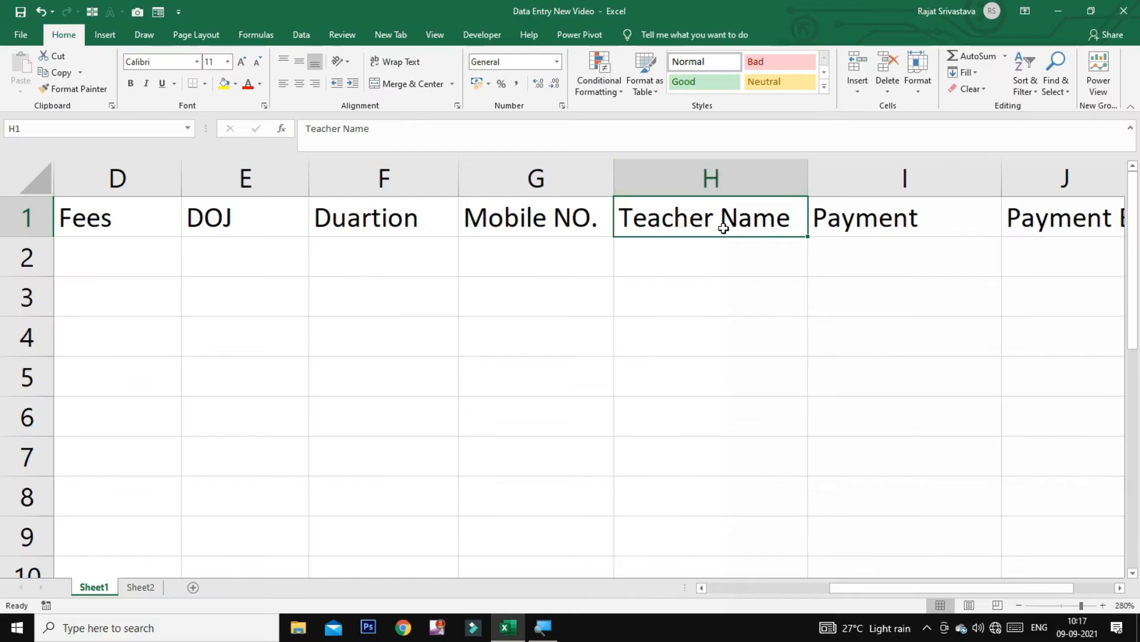
left_click(1119, 588)
left_click(1119, 588)
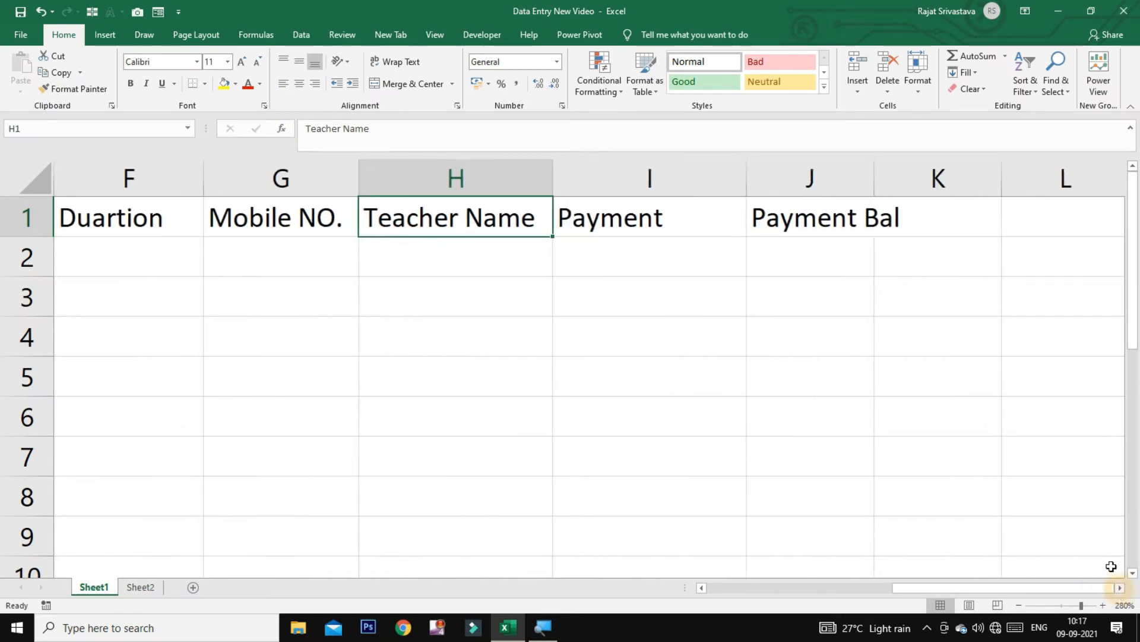
double_click(874, 187)
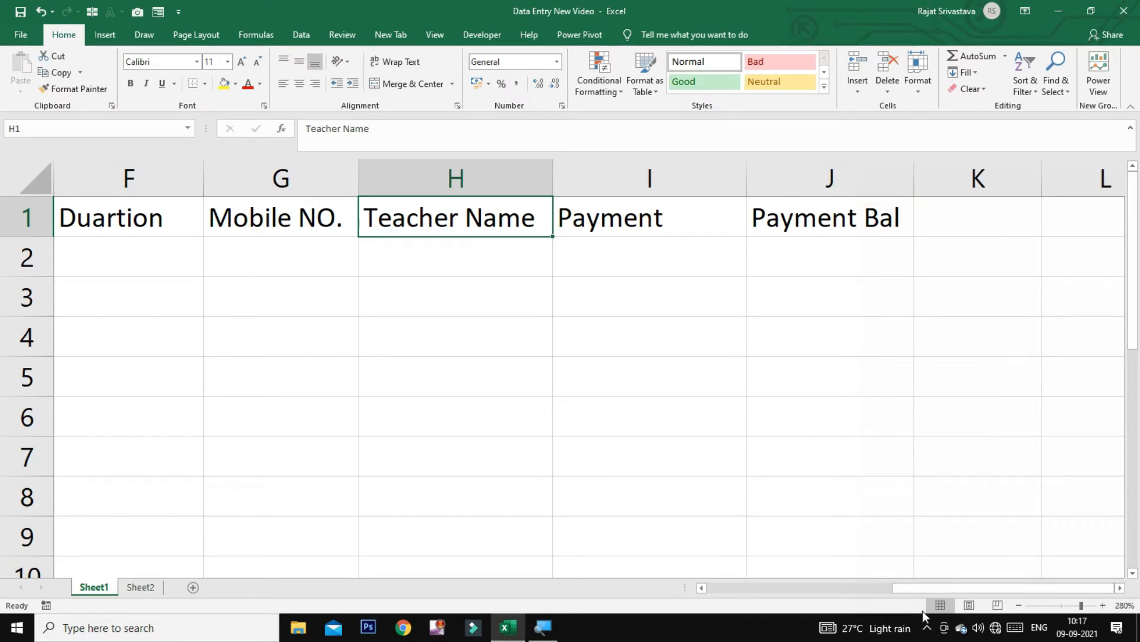
left_click_drag(929, 589, 709, 597)
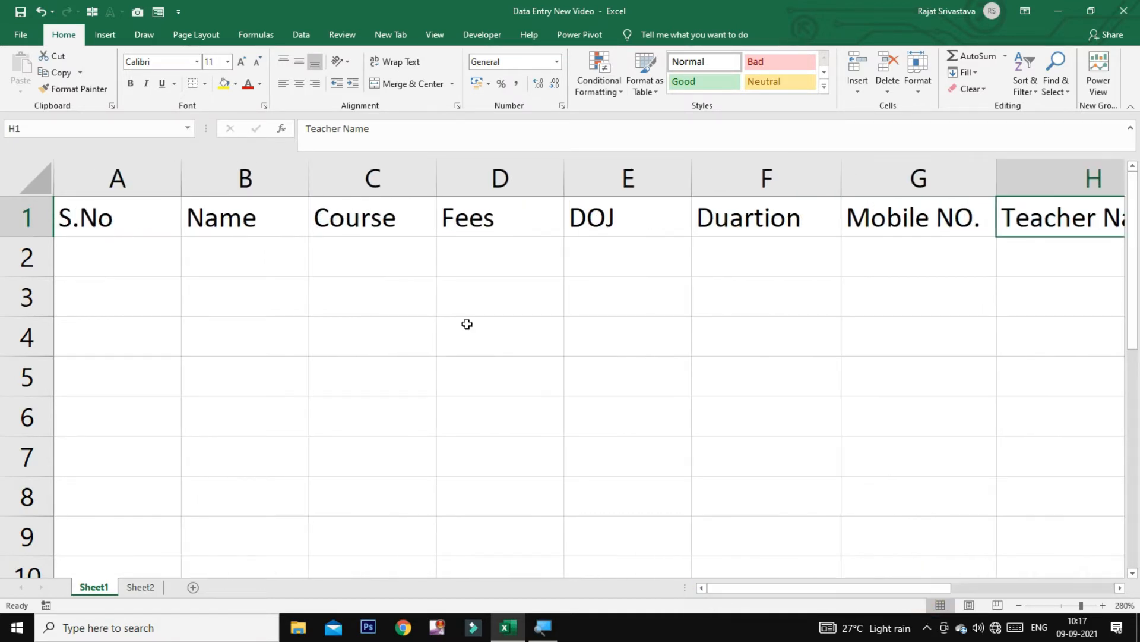
Make the header cells A1:J1 bold
mouse_move(114, 224)
left_mouse_down()
mouse_move(800, 236)
mouse_move(900, 219)
mouse_move(1070, 223)
mouse_move(316, 176)
mouse_move(326, 178)
left_mouse_up()
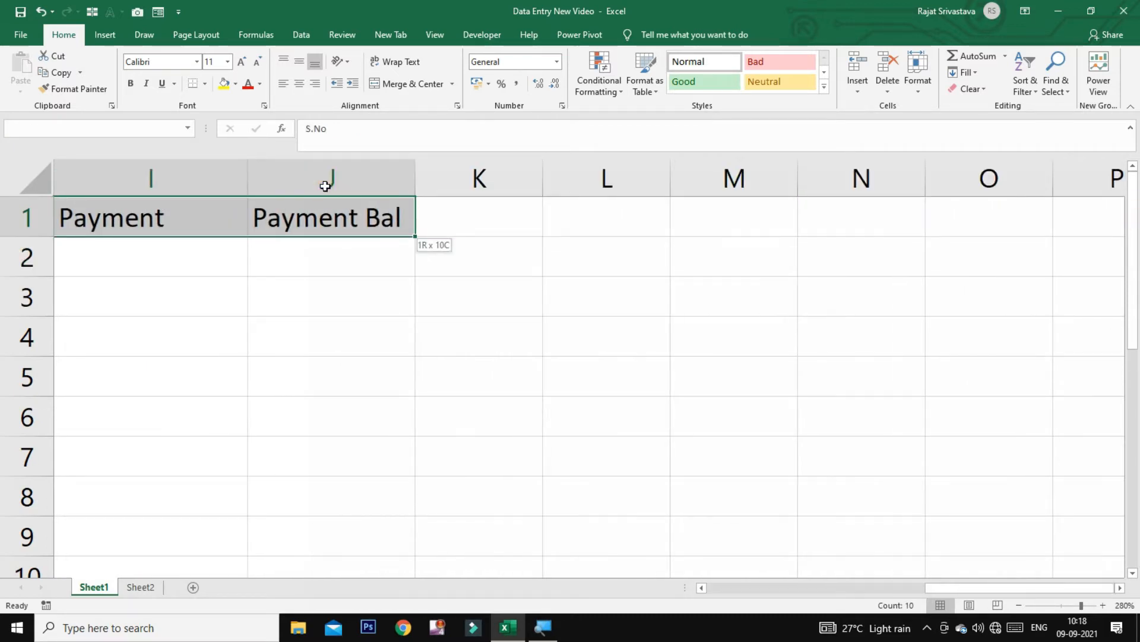
left_click(129, 84)
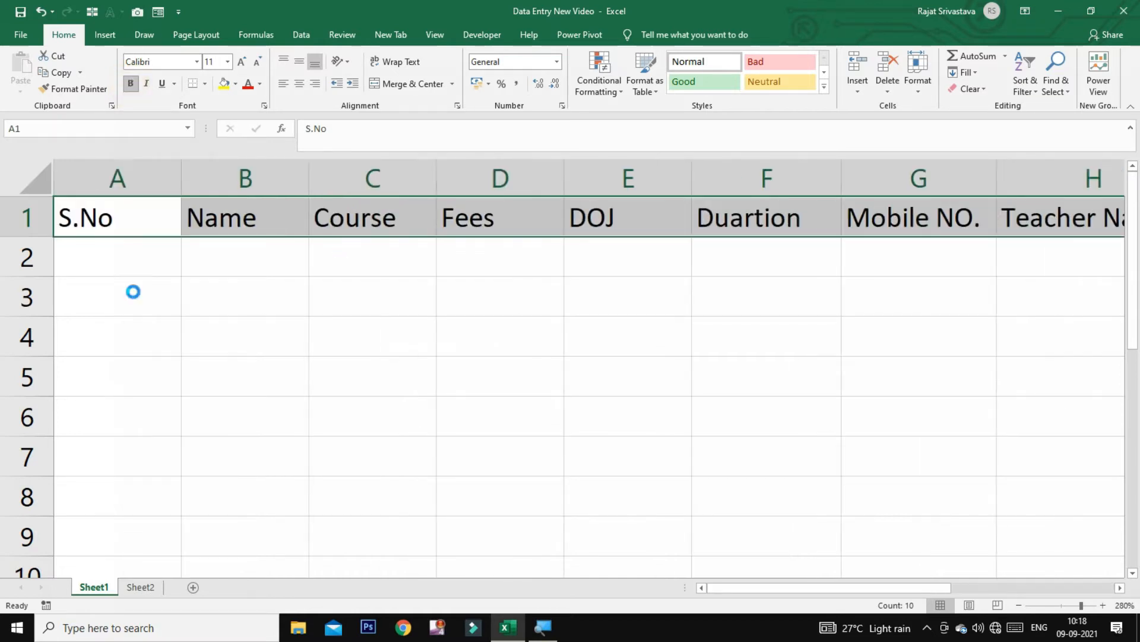
left_click(143, 252)
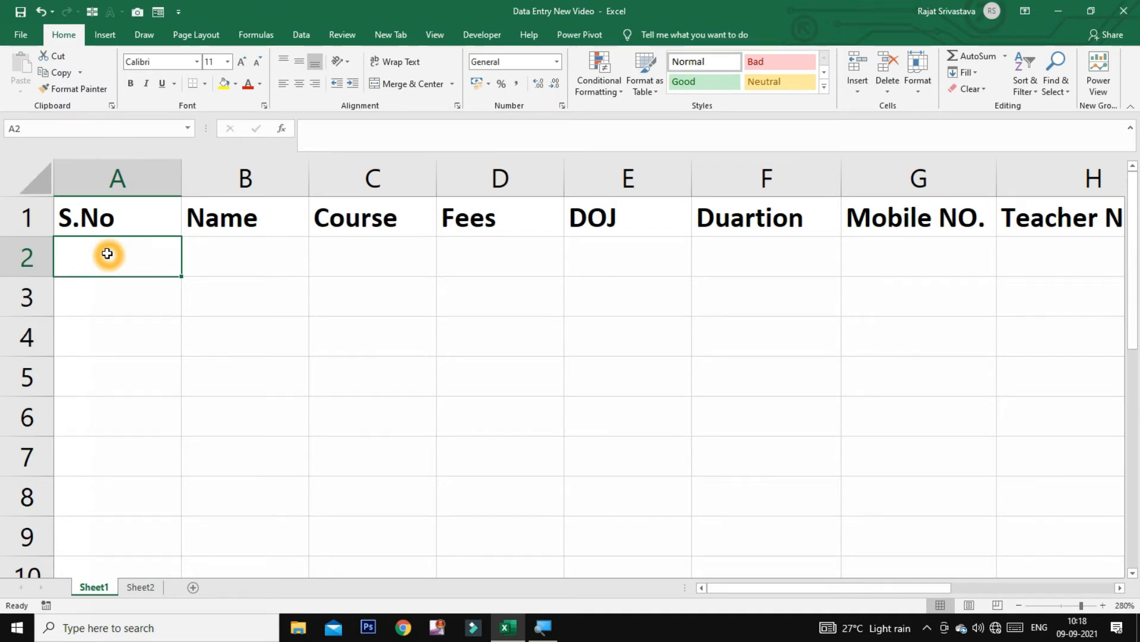
In row 2 enter serial 1, the student's name, course O Level and fees 27000
type("Rahul")
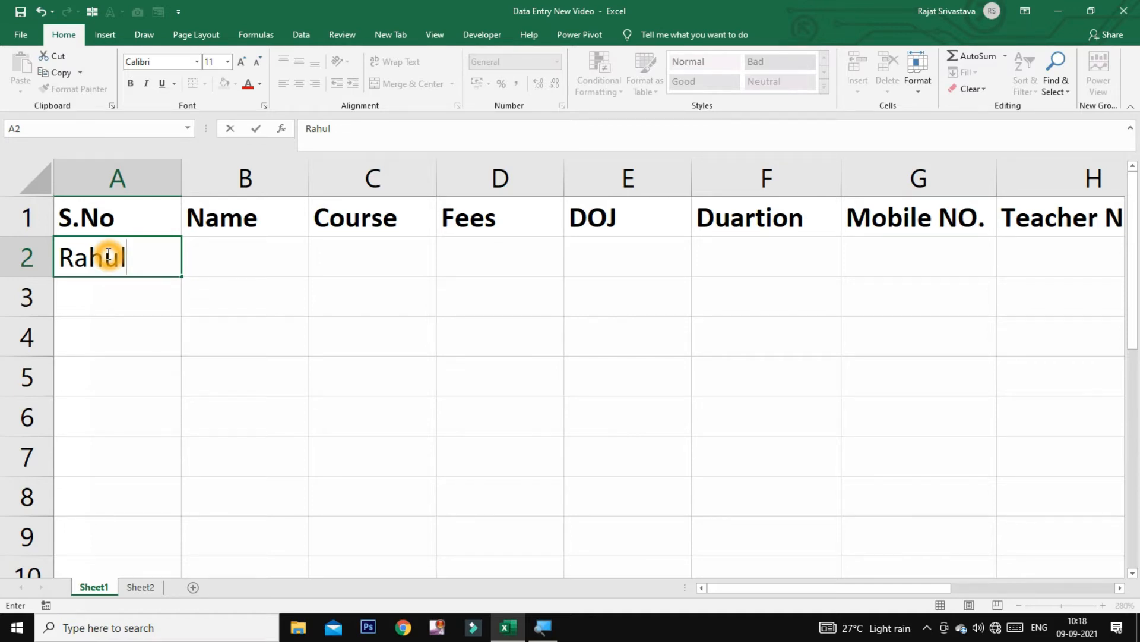
key("Tab")
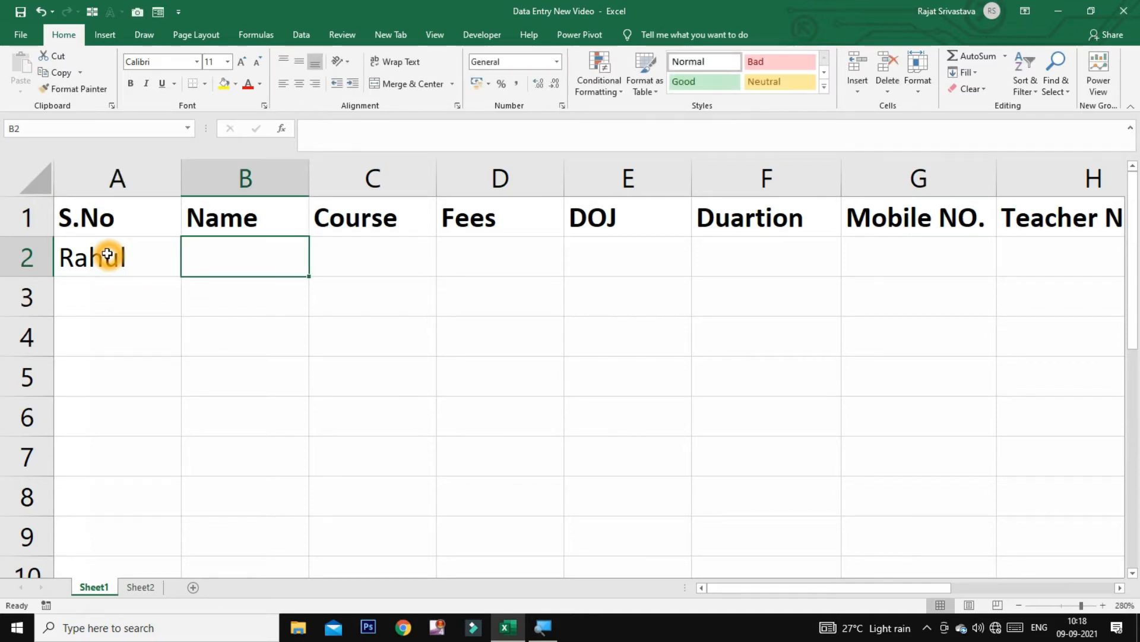
left_click(107, 254)
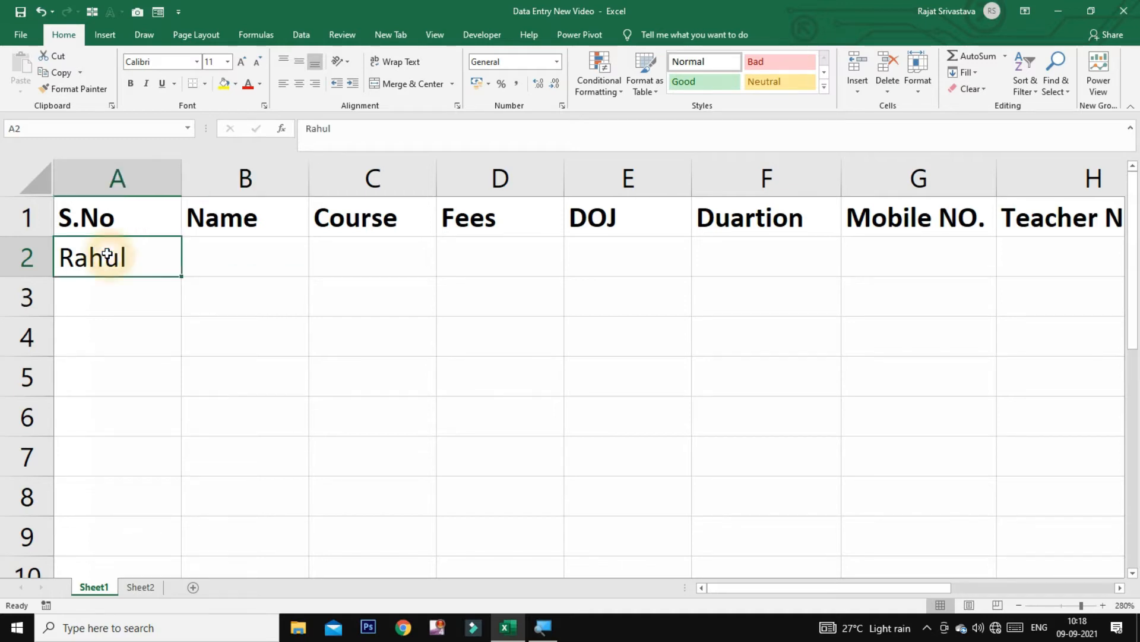
type("1")
key("Tab")
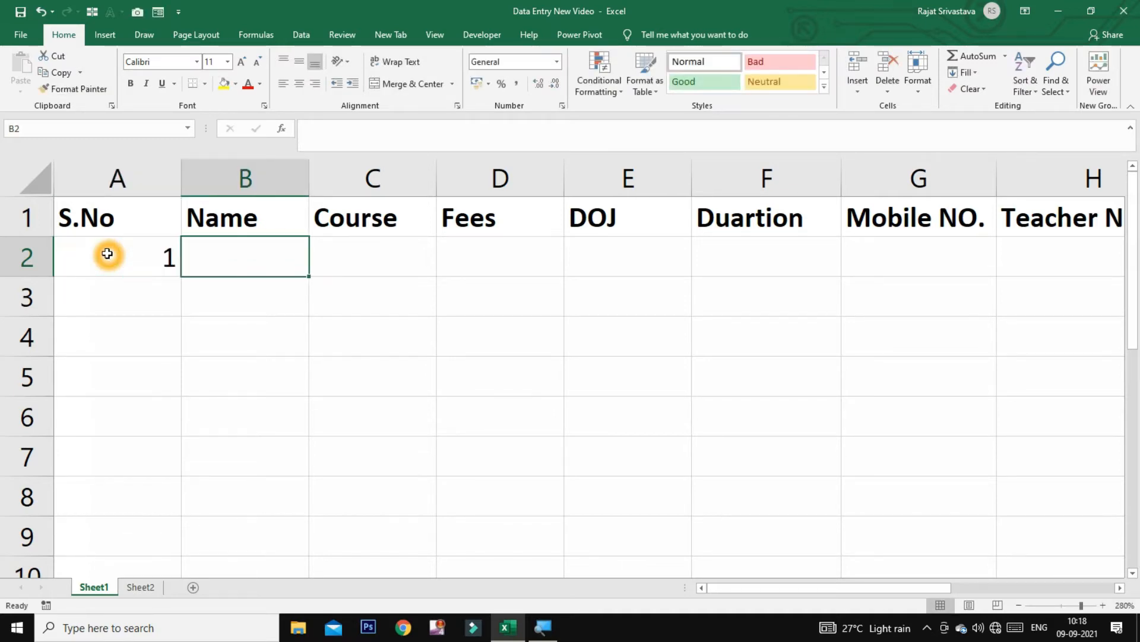
type("hul")
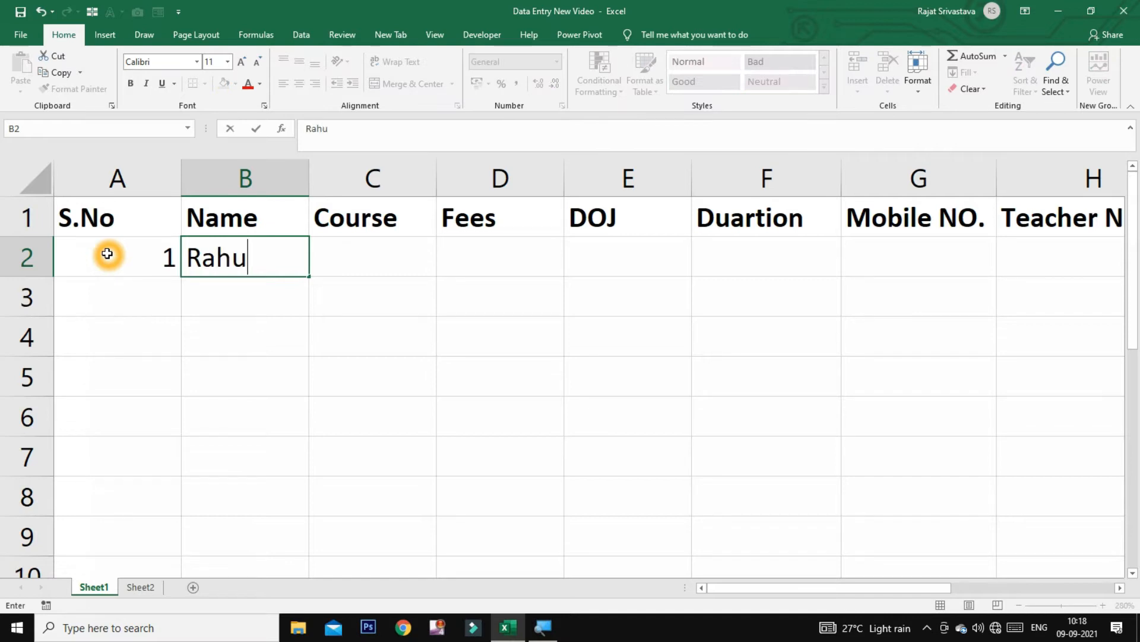
key("Tab")
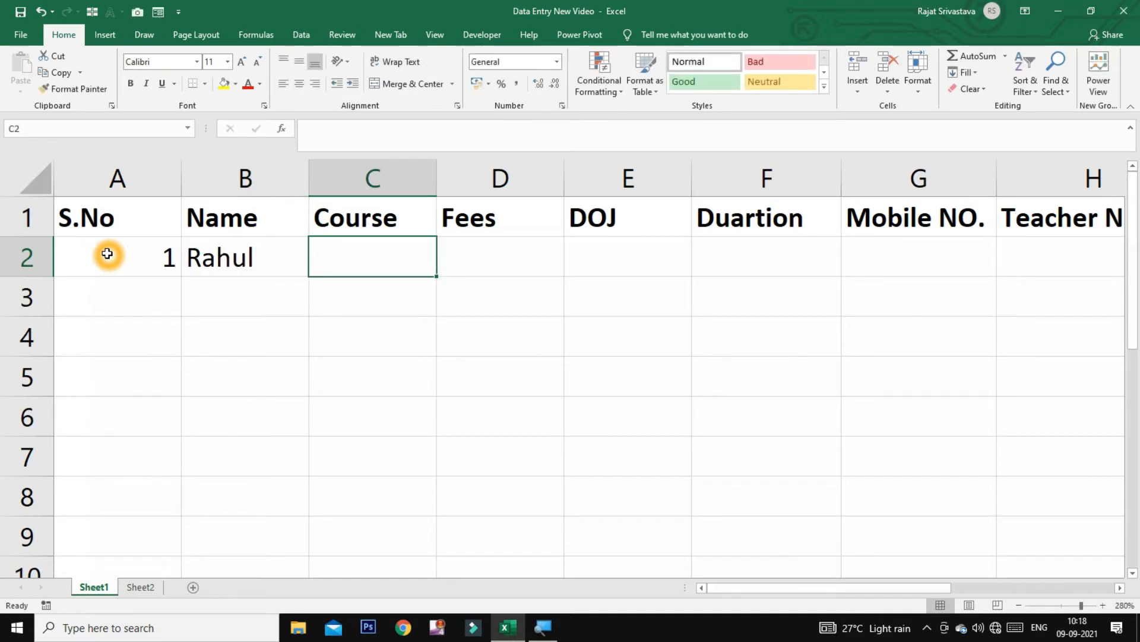
type("O ")
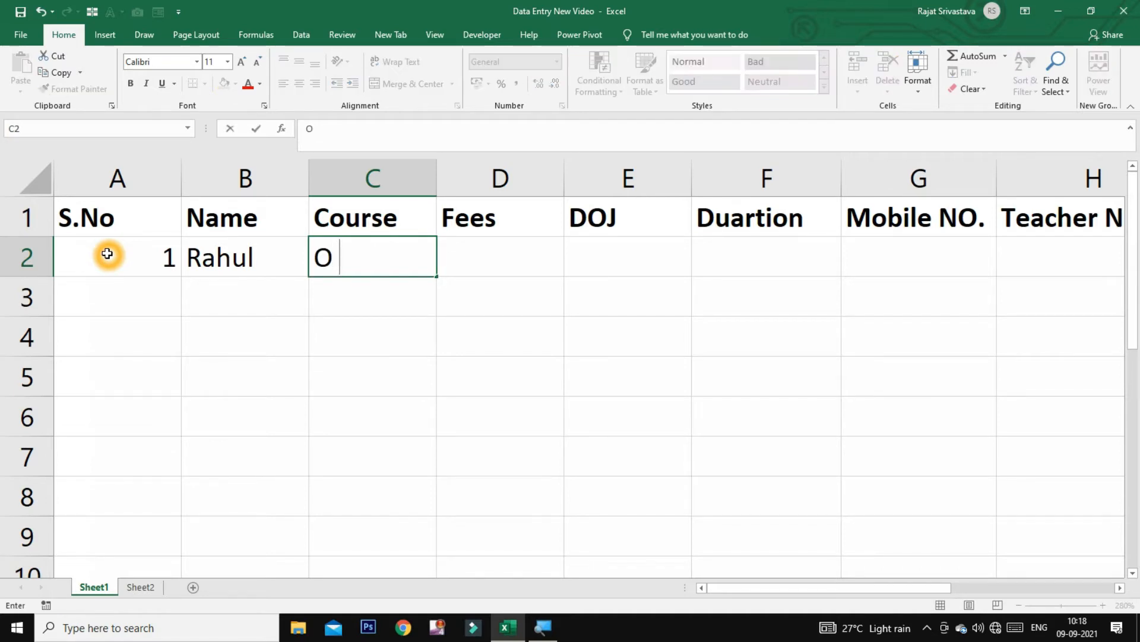
type("Level")
key("Tab")
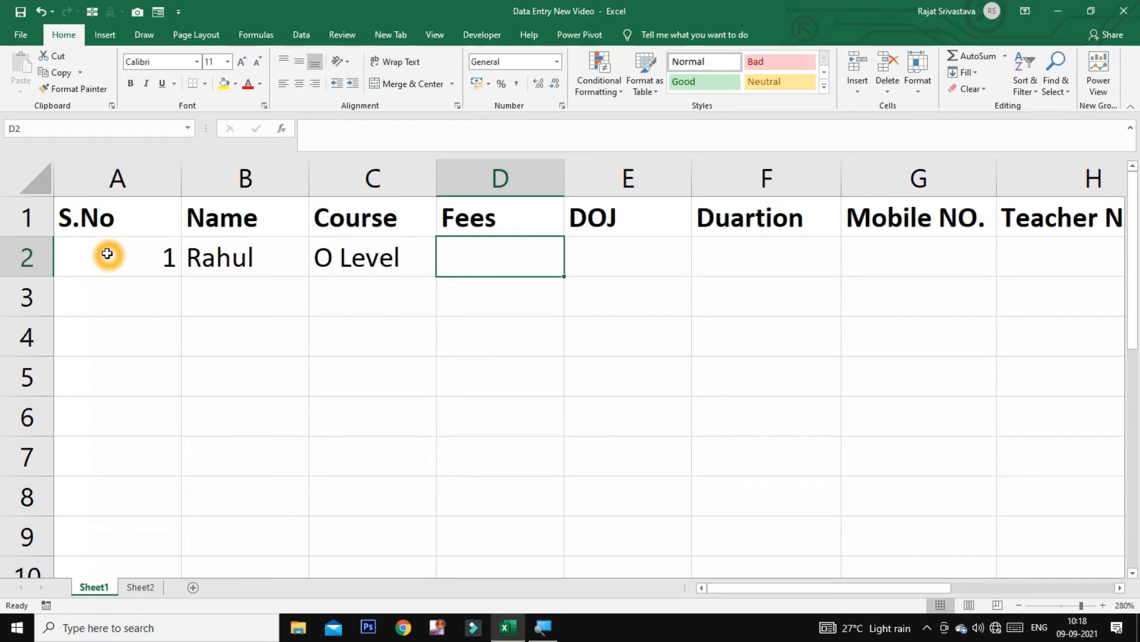
type("27000")
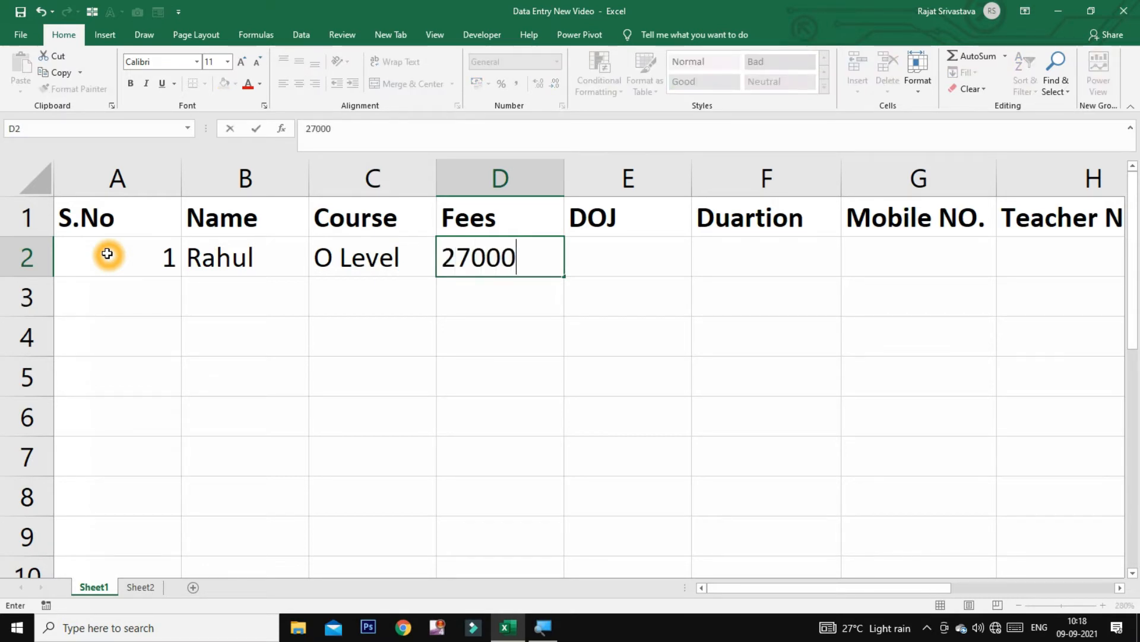
key("Tab")
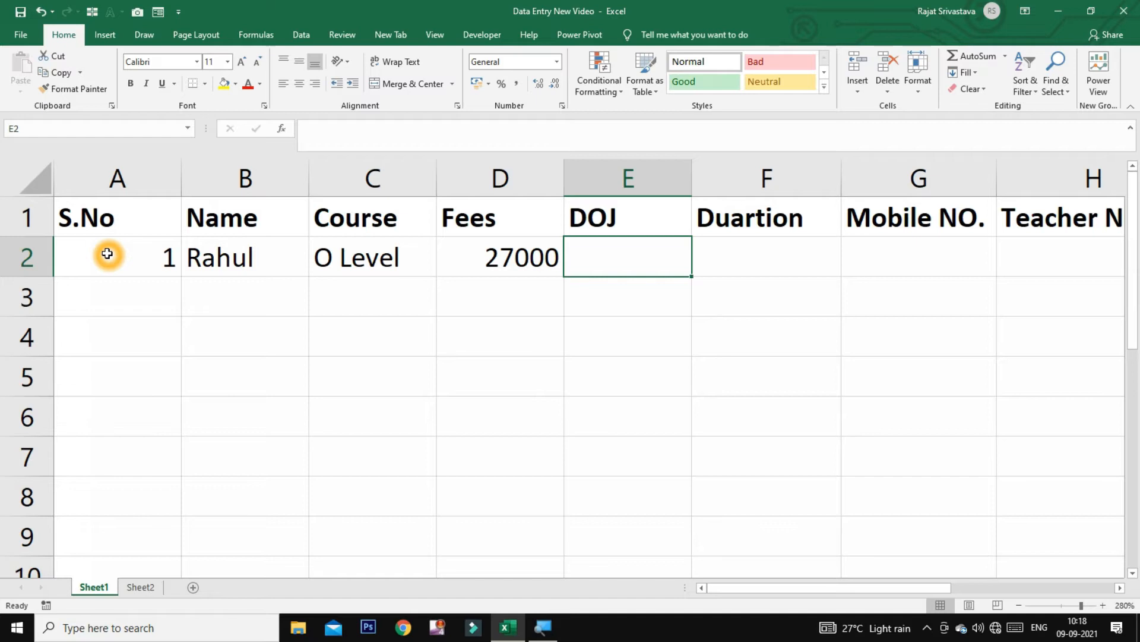
Complete row 2 with DOJ 11-09-2021, duration 12, mobile number, teacher name and payment 12000
type("11-09-")
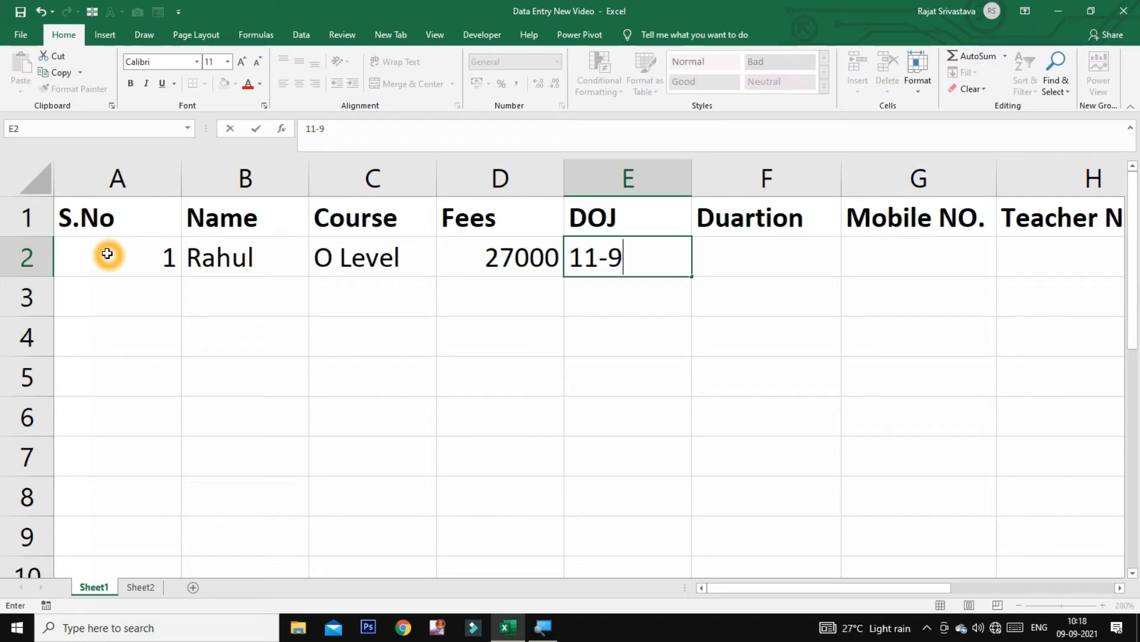
type("2021")
key("Tab")
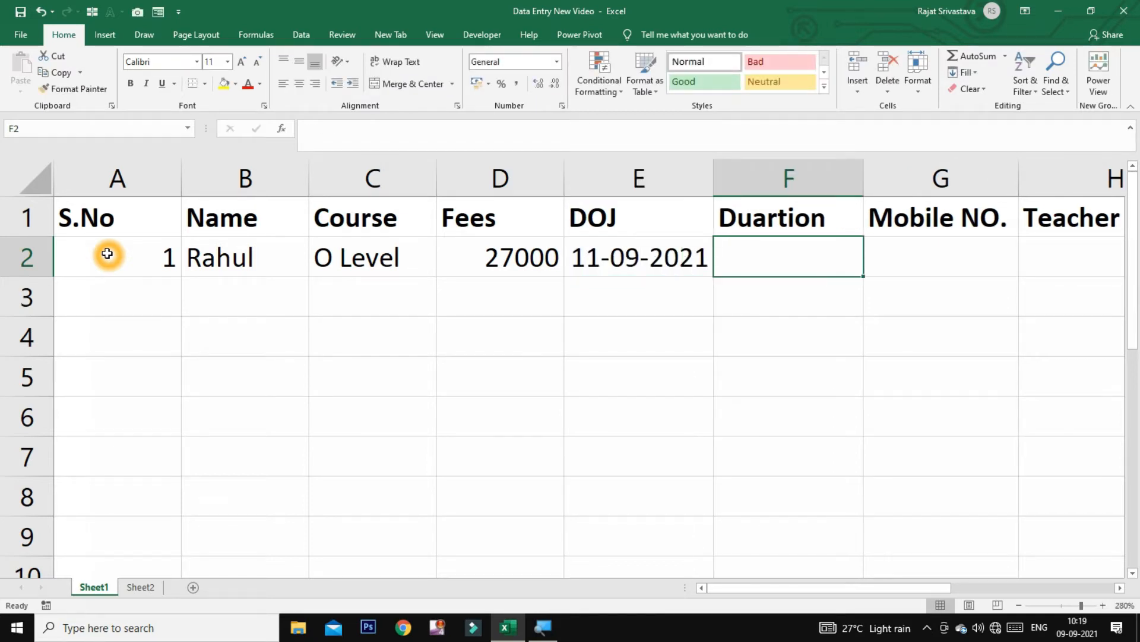
type("12")
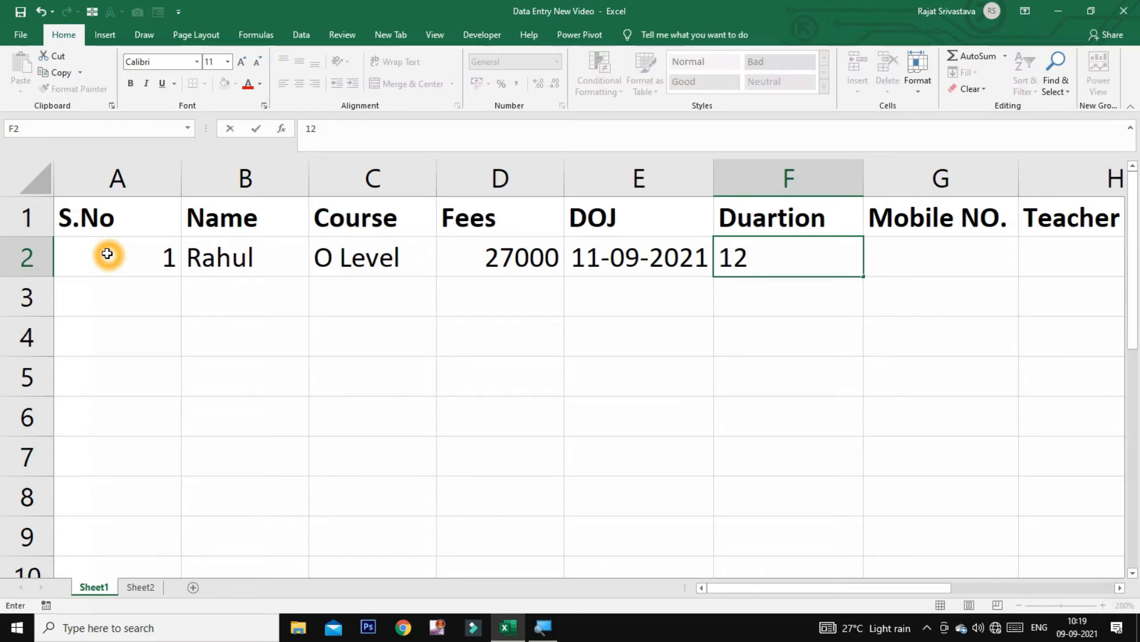
key("Tab")
type("9856")
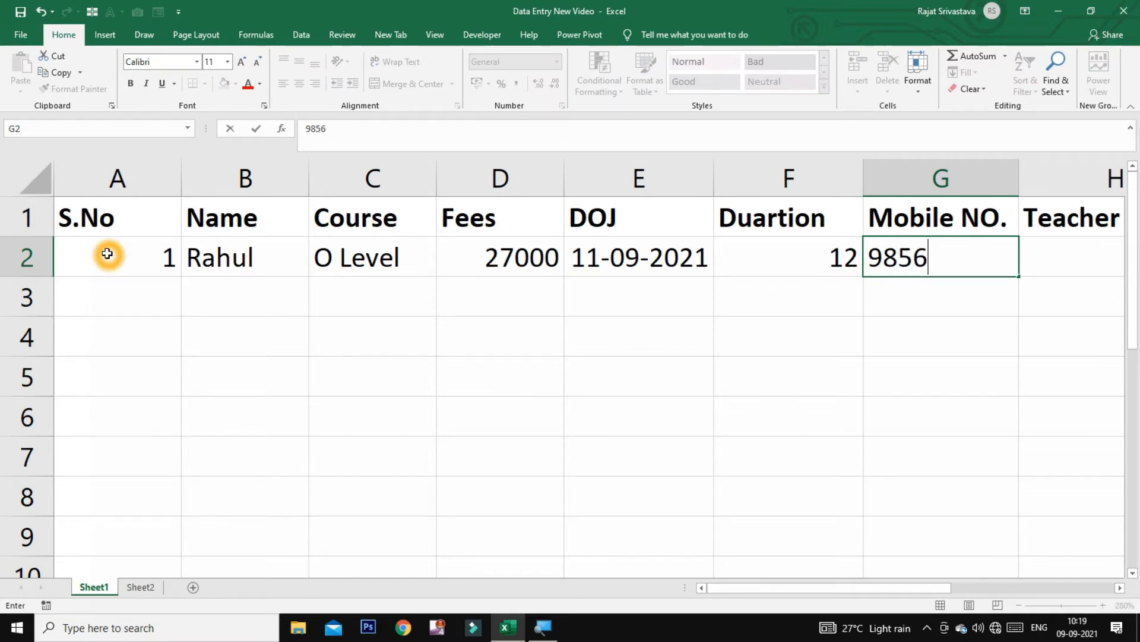
type("******")
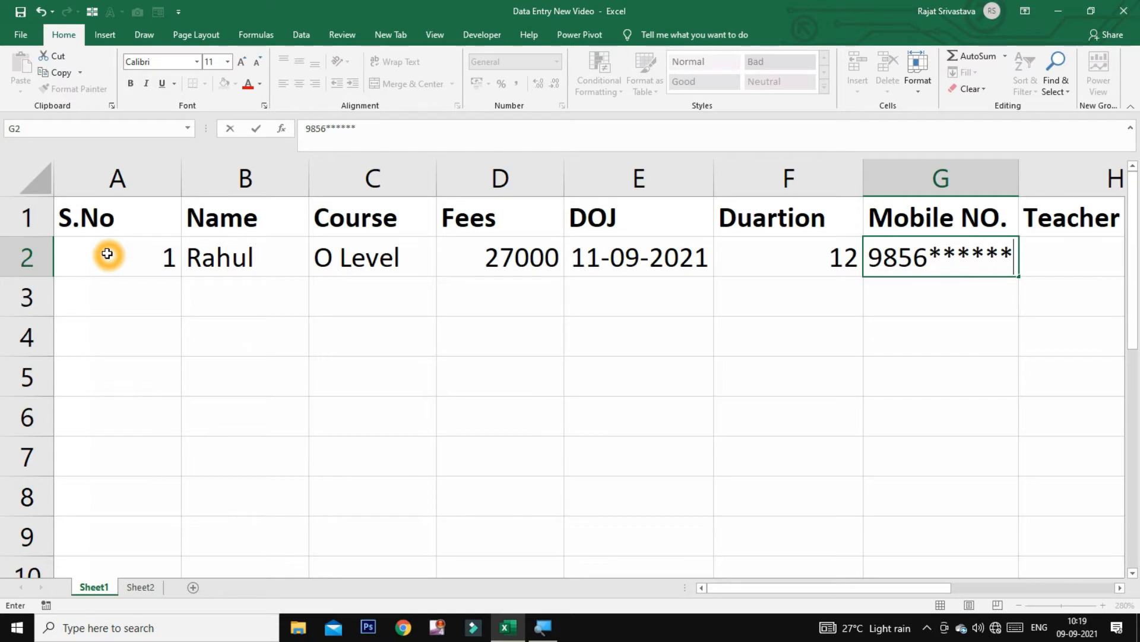
key("Tab")
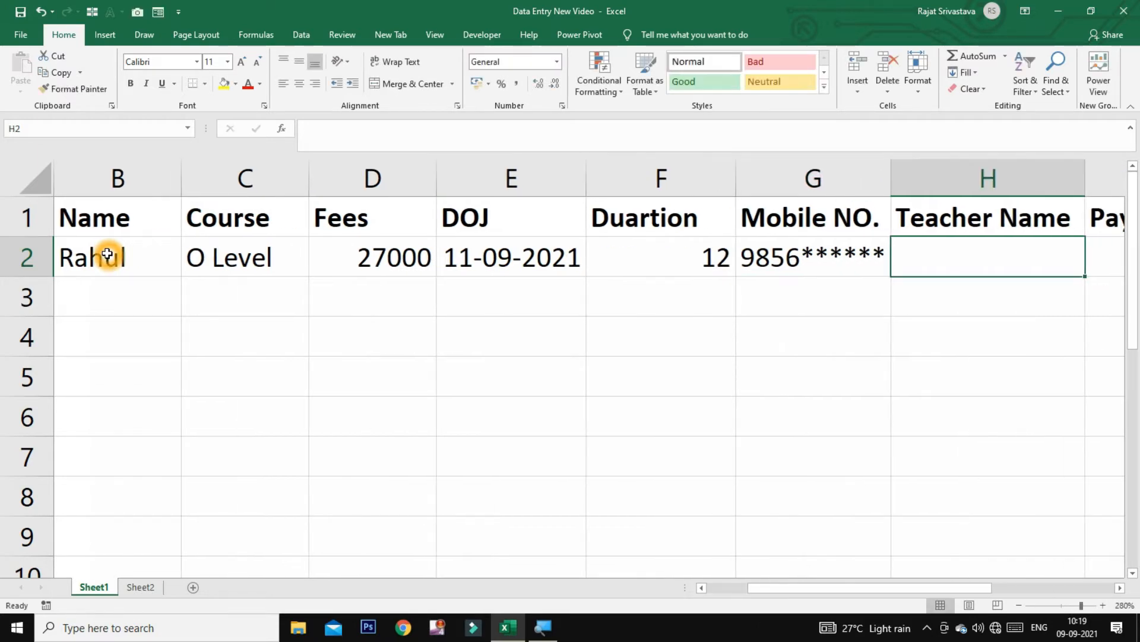
type("Anura")
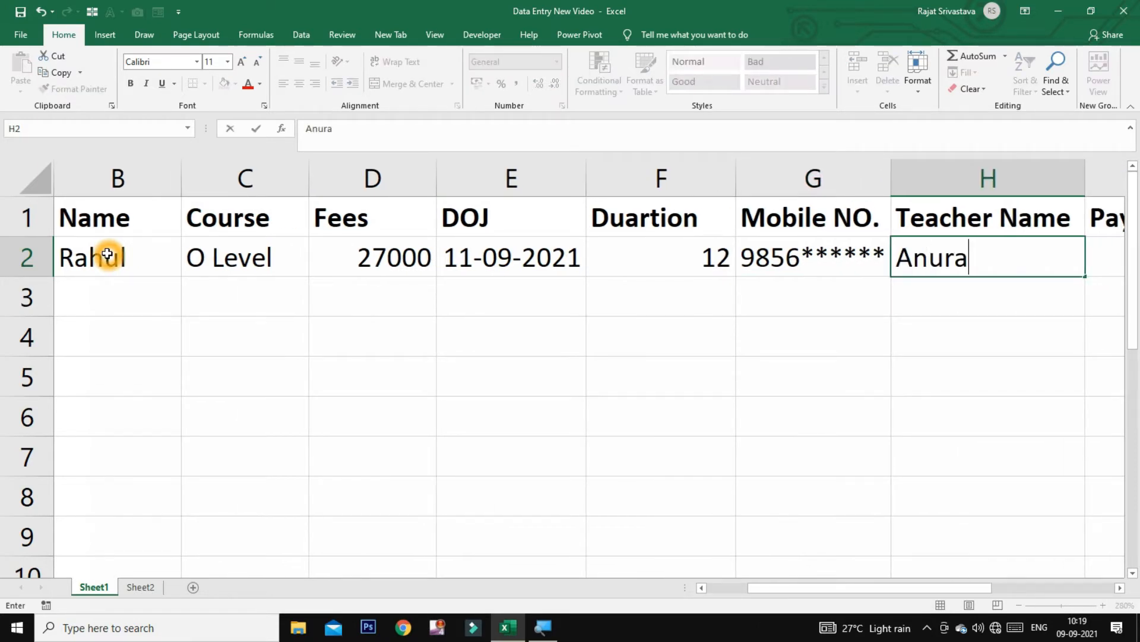
type("g Sir")
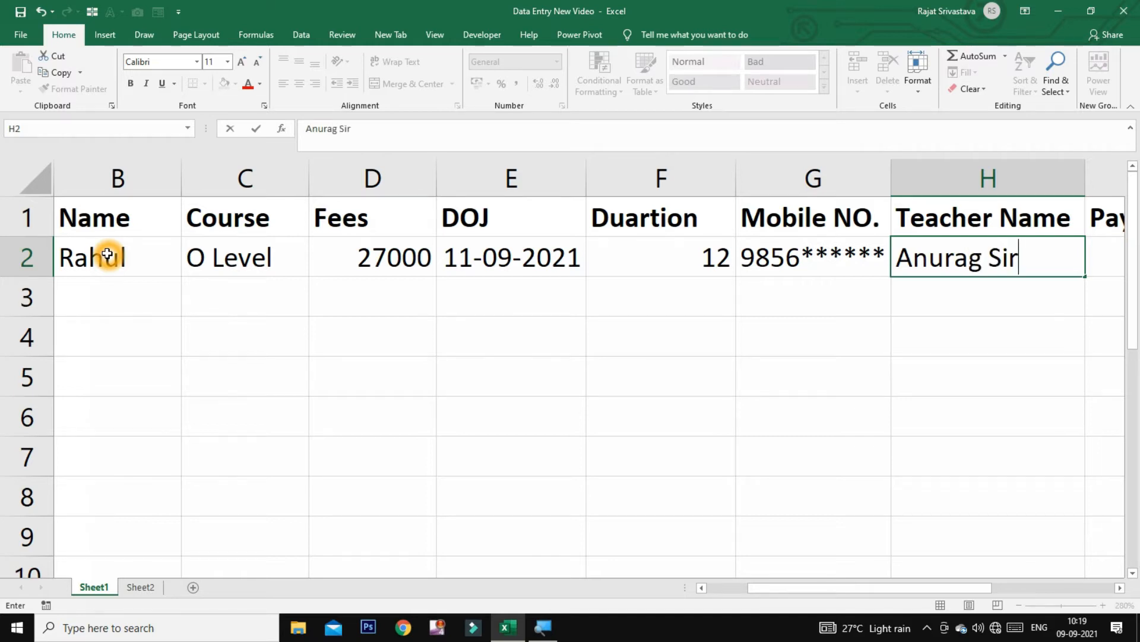
key("Tab")
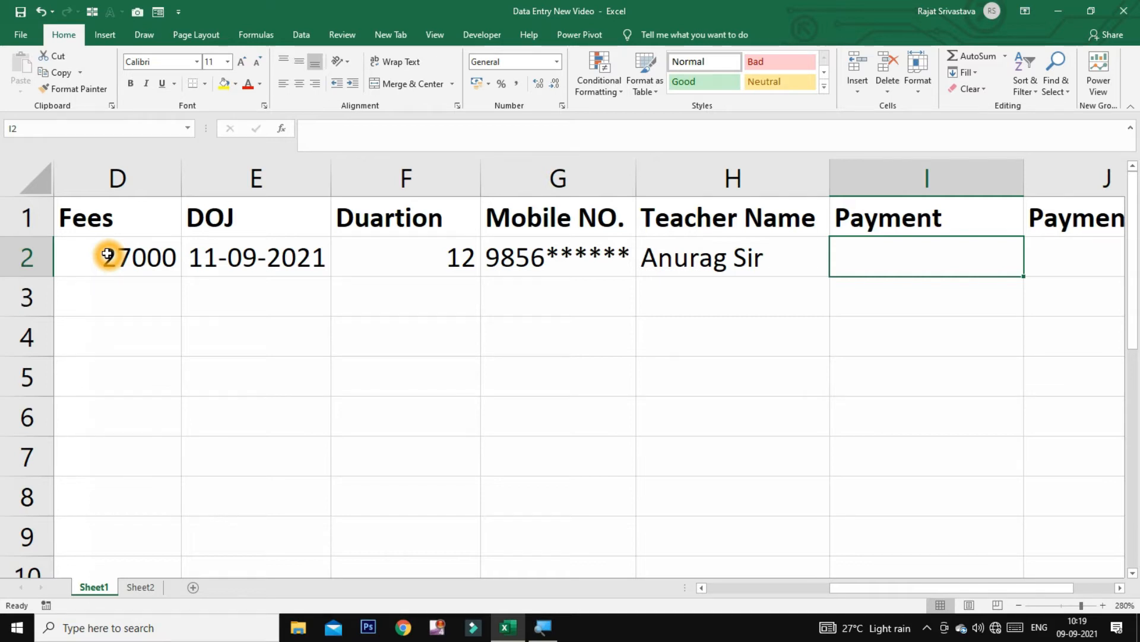
type("12000")
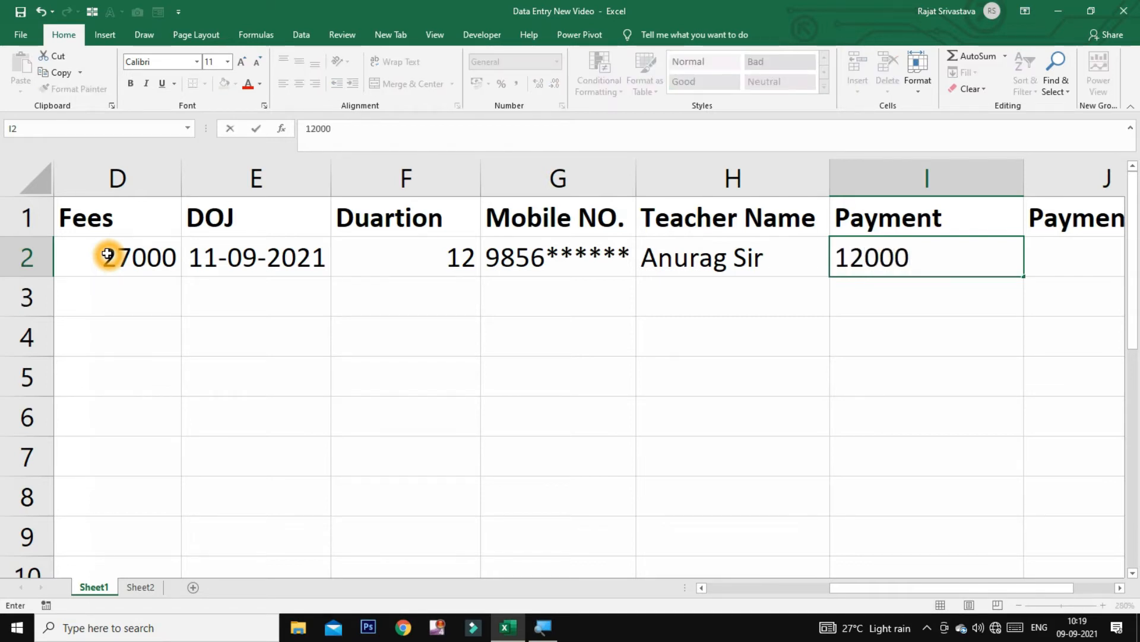
key("Tab")
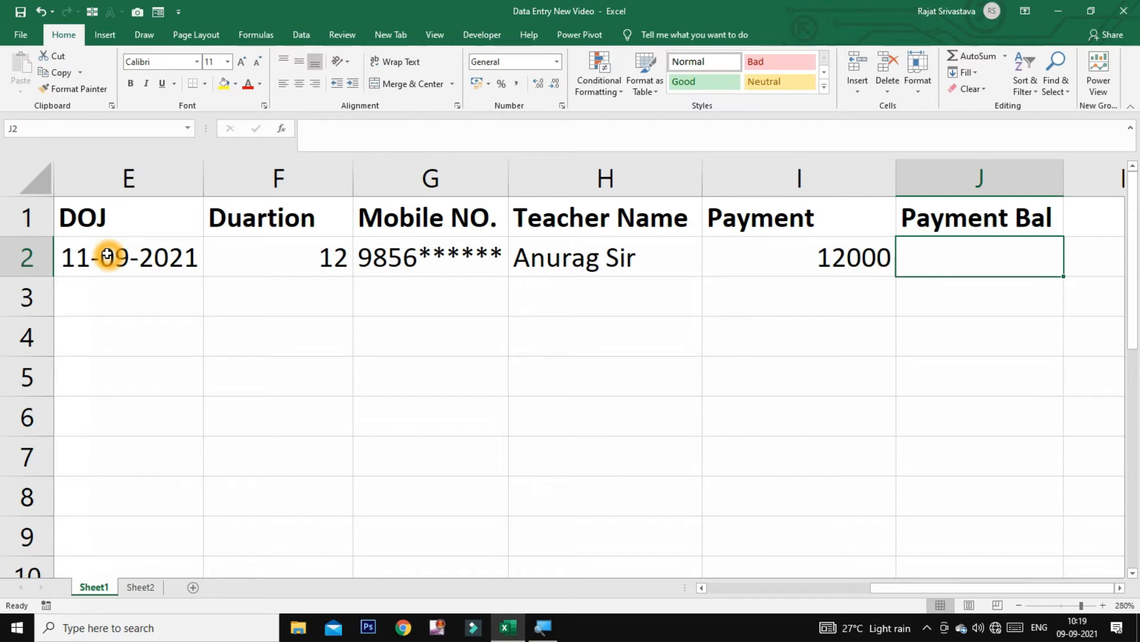
key("Left")
key("Left")
key("Left")
key("Left")
key("Left")
key("Left")
key("Left")
key("Left")
key("Left")
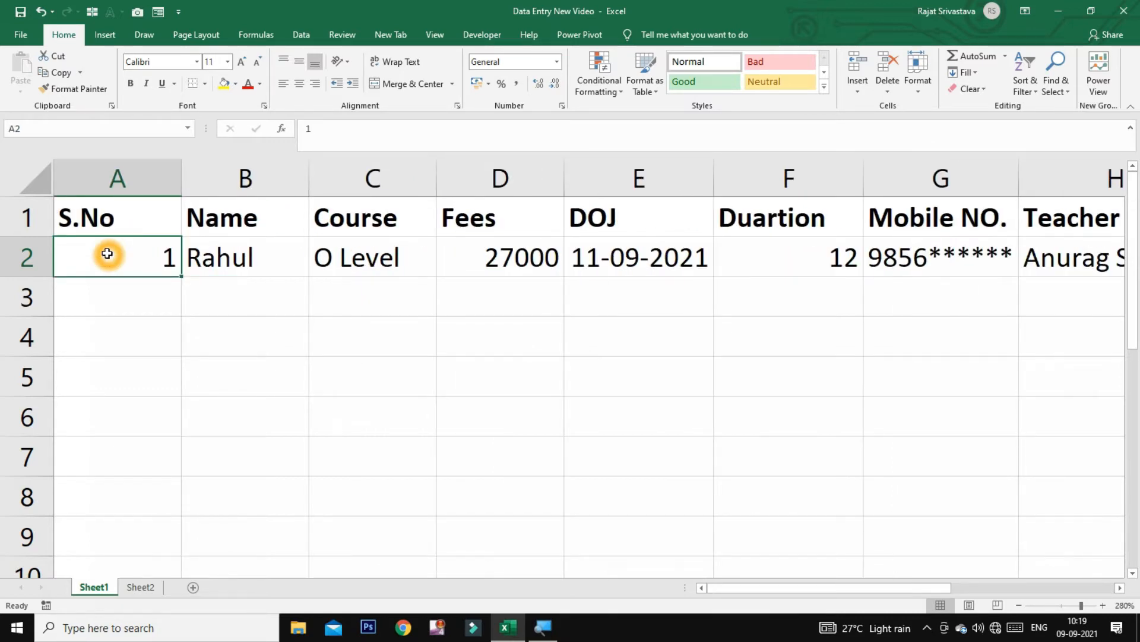
key("Right")
key("Right")
key("Right")
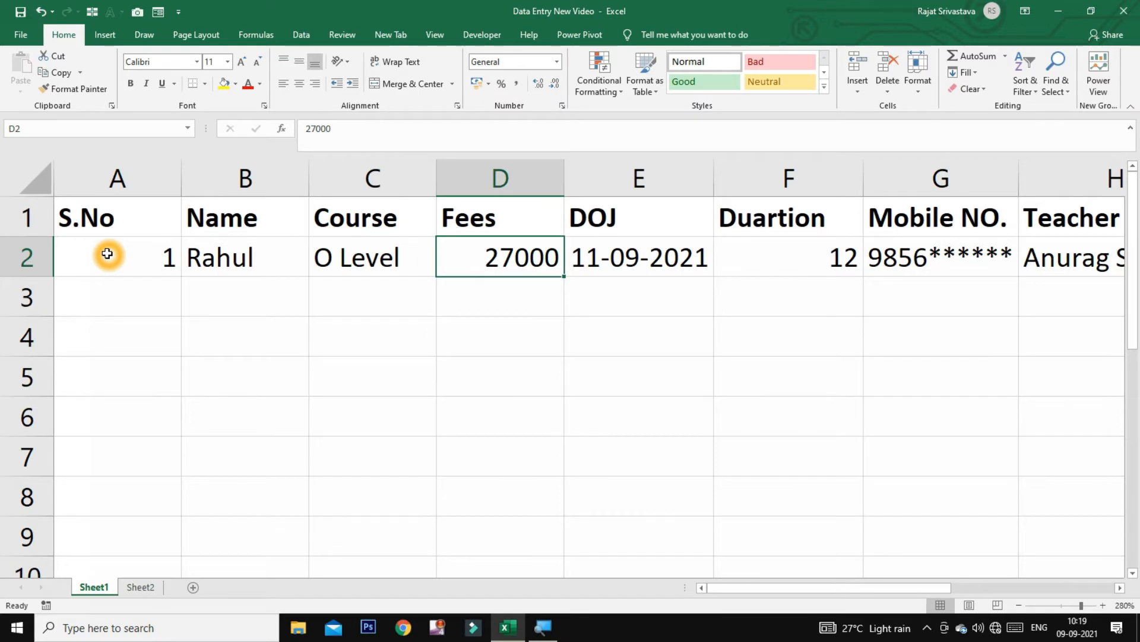
key("Right")
key("Right")
key("Right")
key("Right")
key("Right")
key("Right")
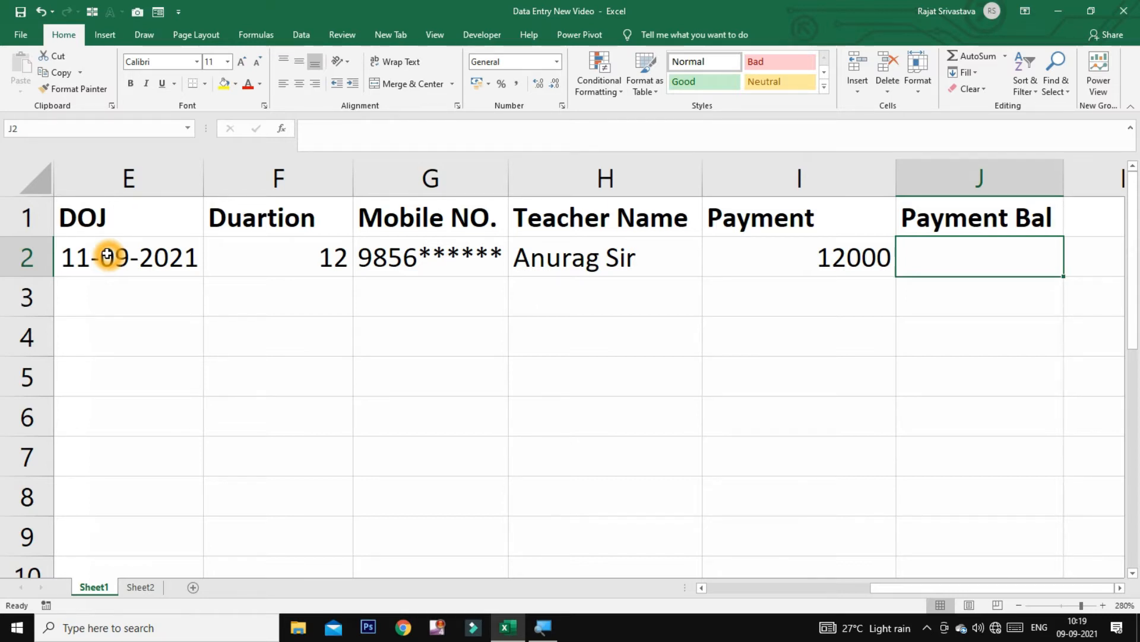
Enter the formula =D2-I2 in J2 so the balance shows 15000
type("=")
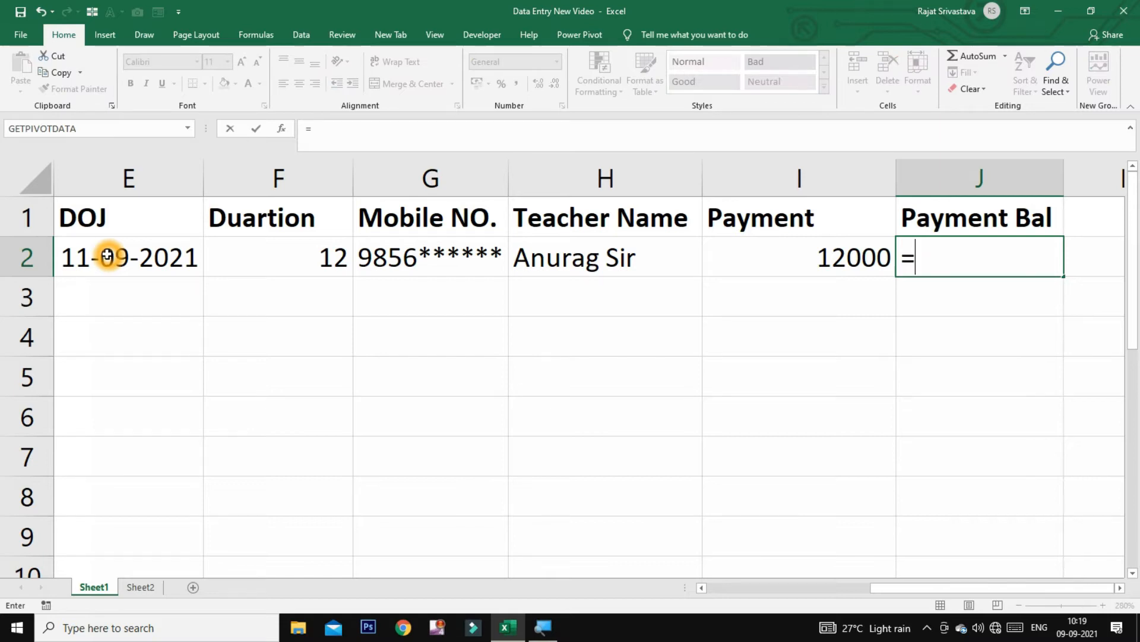
left_click_drag(881, 588, 707, 588)
left_click(464, 256)
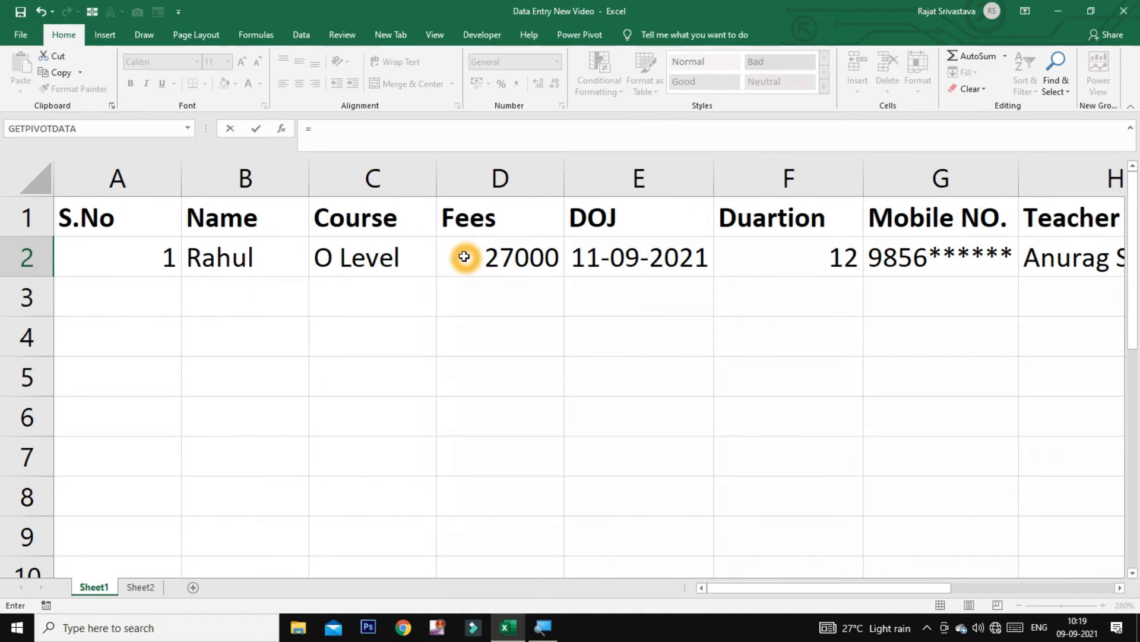
left_click(481, 259)
left_click(489, 257)
left_click(514, 267)
left_click_drag(811, 587, 967, 591)
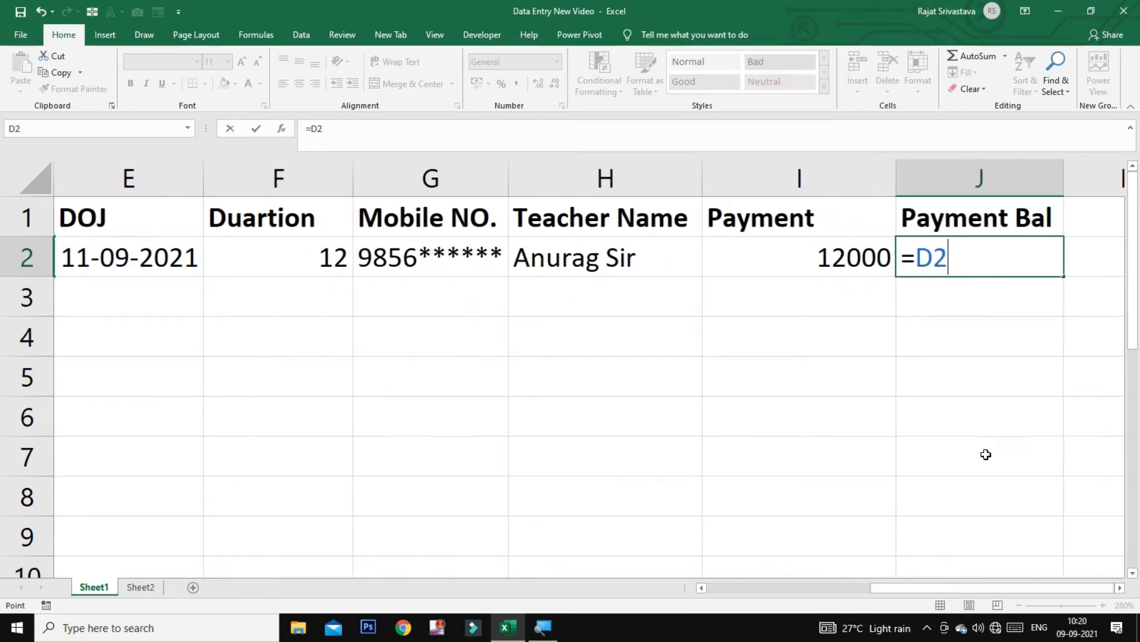
type("-")
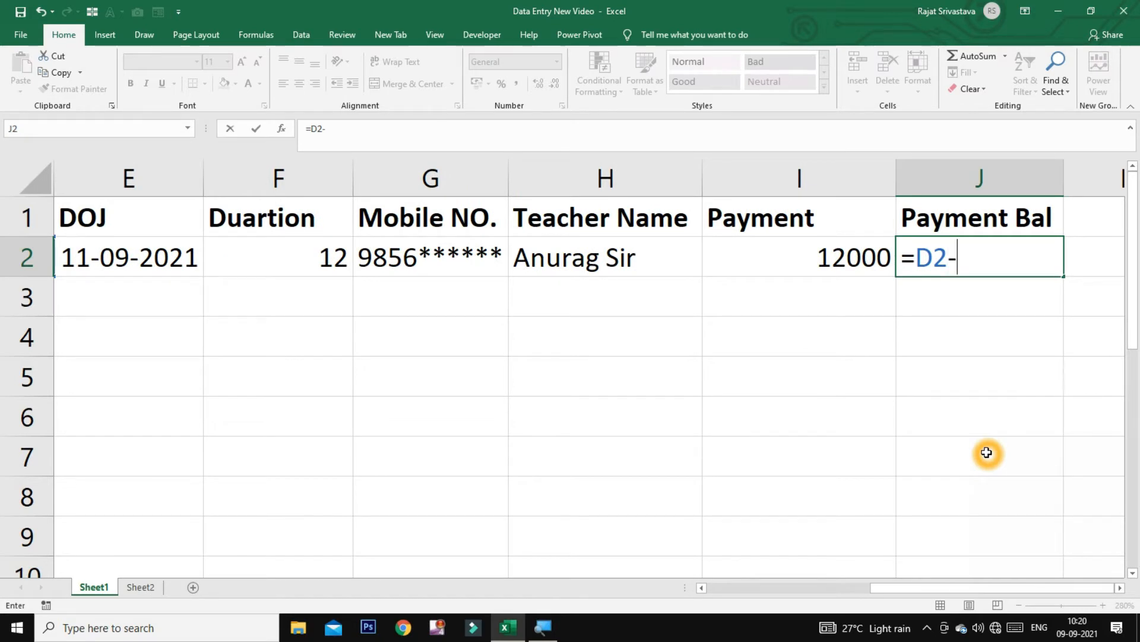
left_click(805, 259)
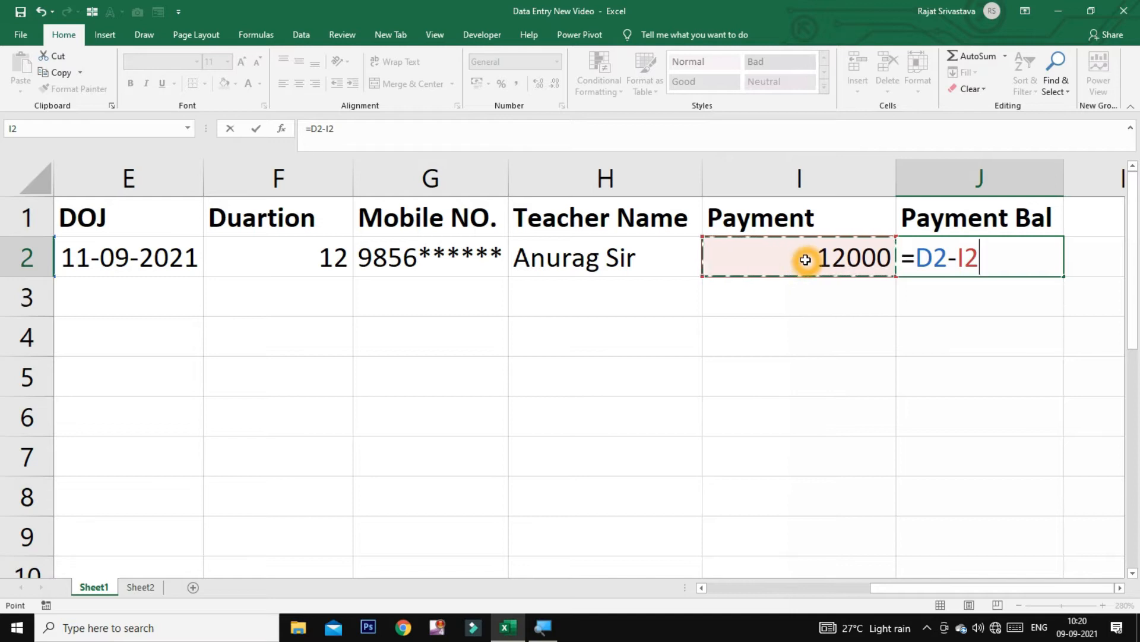
key("Return")
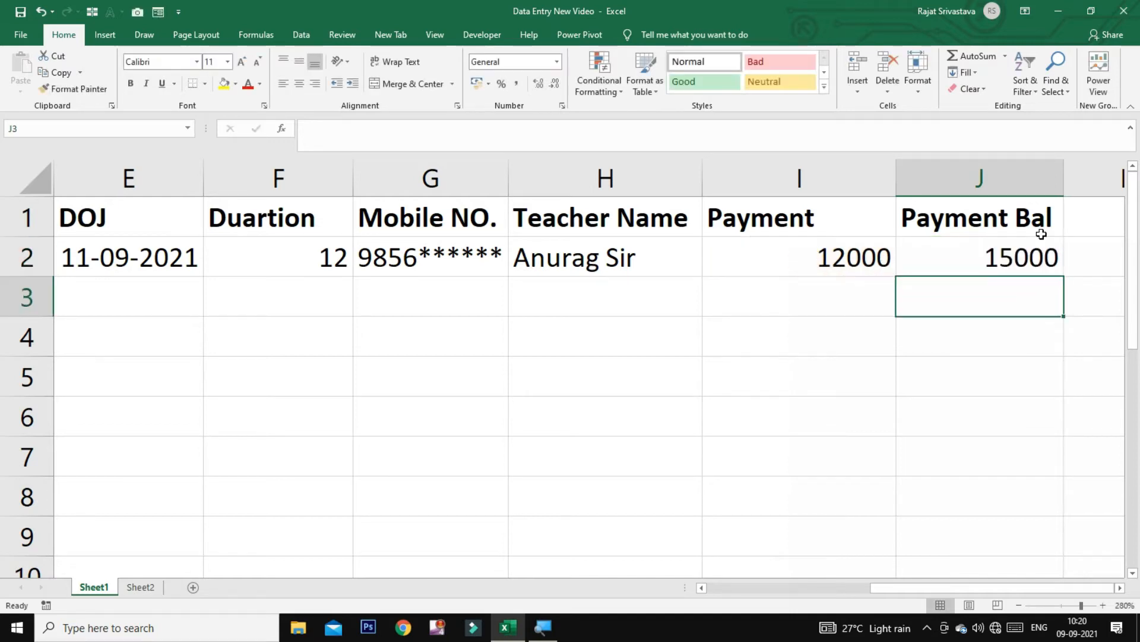
left_click(1035, 251)
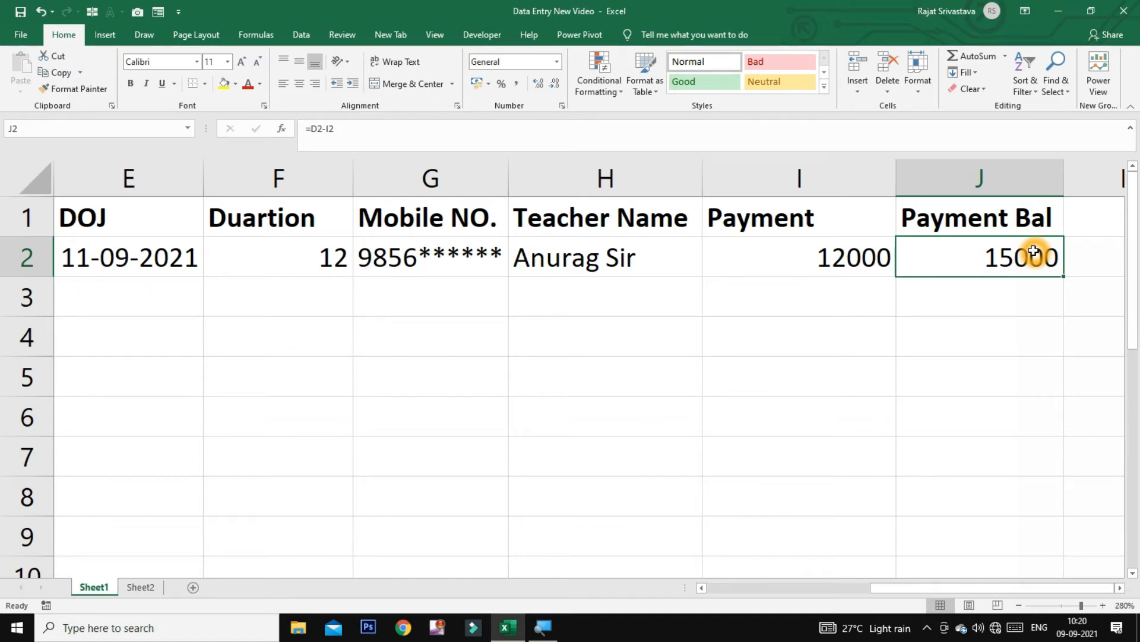
key("Down")
key("Left")
key("Left")
key("Left")
key("Left")
key("Left")
key("Left")
key("Left")
key("Left")
key("Left")
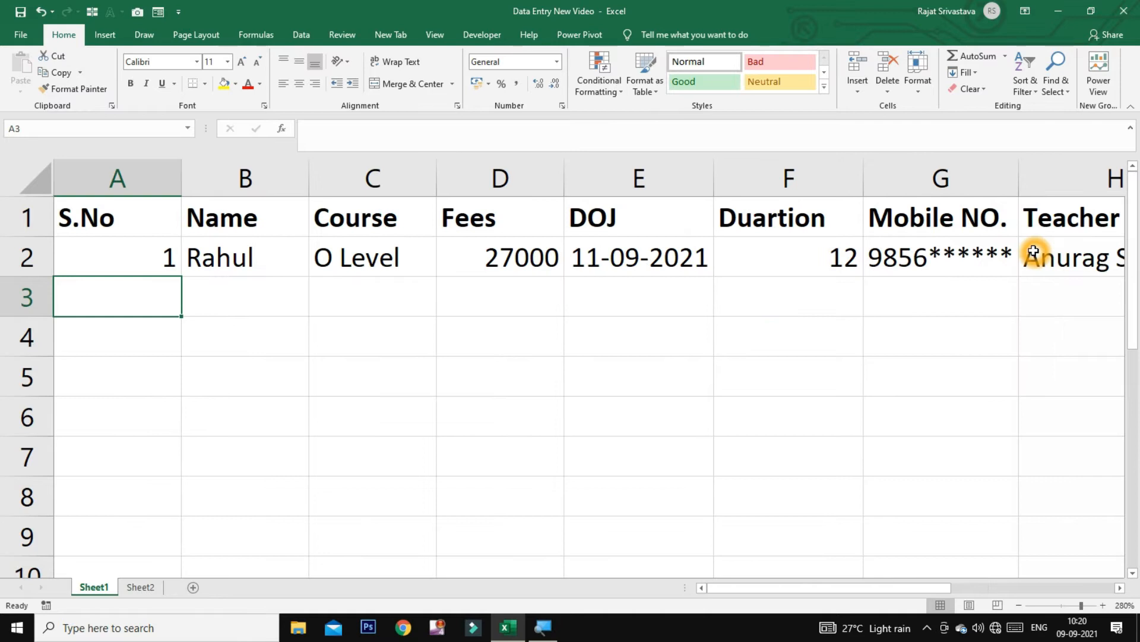
In row 3 enter serial 2, the student's name, course CCC, fees 4500 and date 11-09-21
type("2")
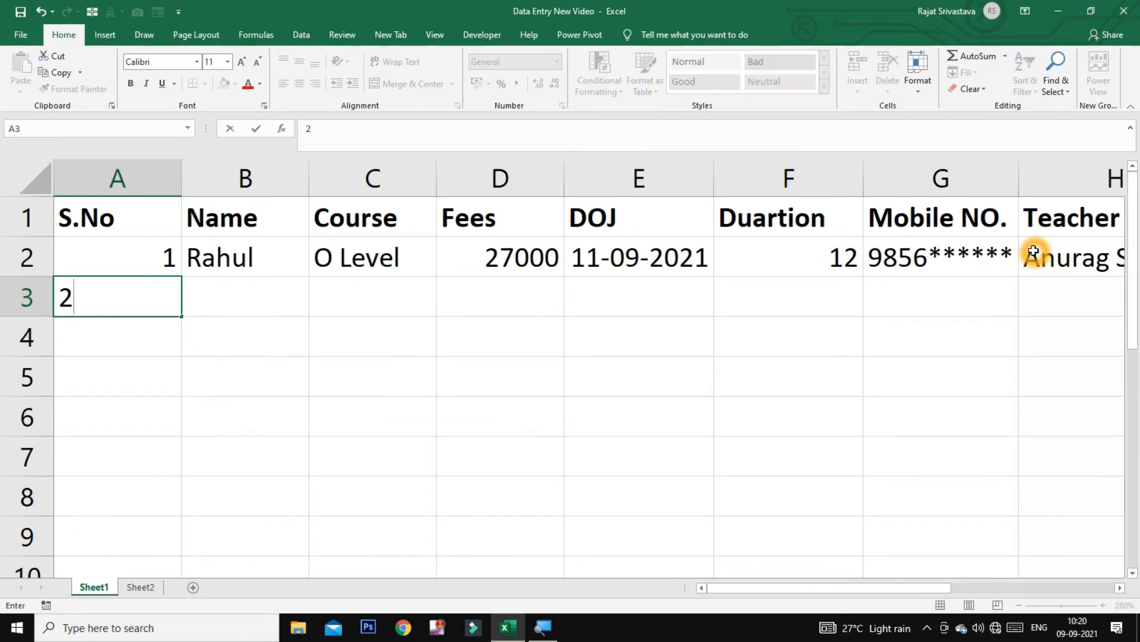
key("Tab")
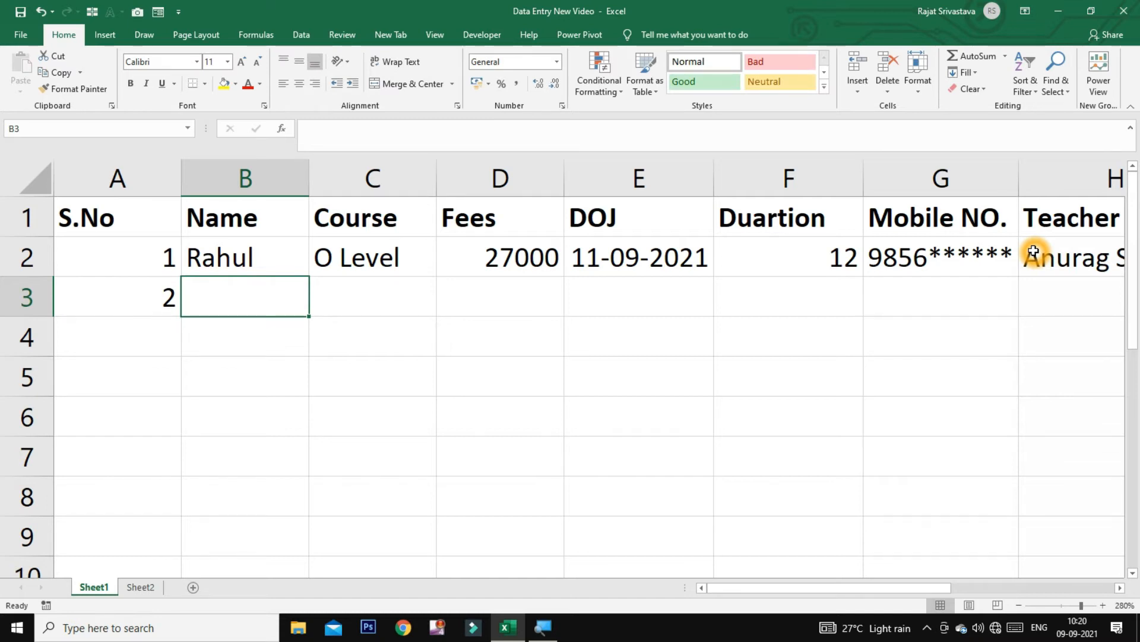
type("A")
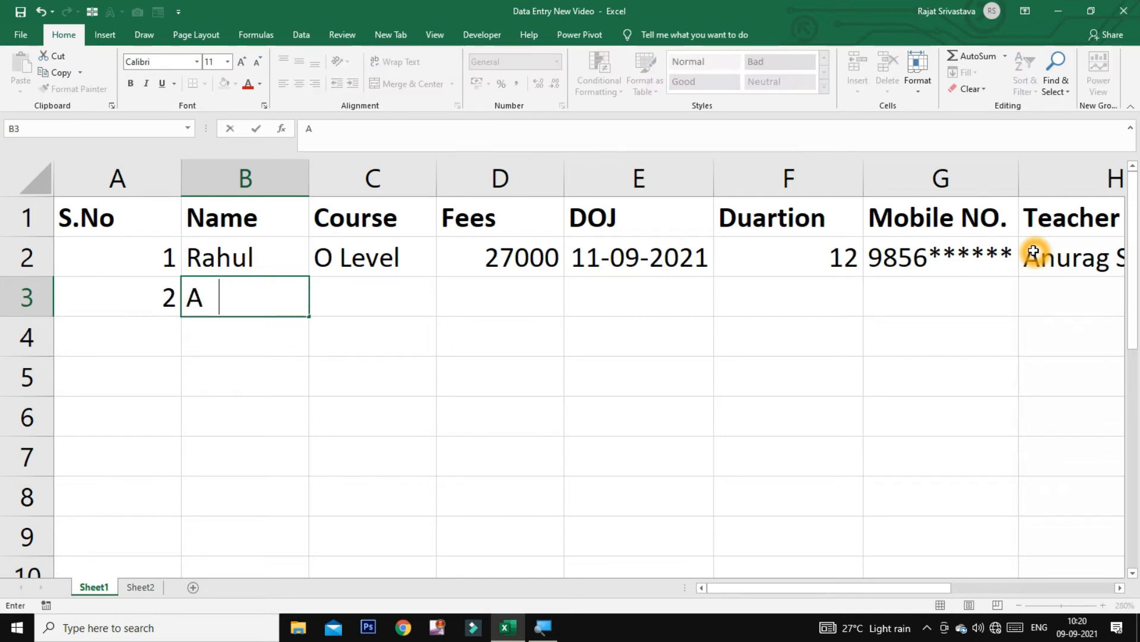
type("nuj")
key("Tab")
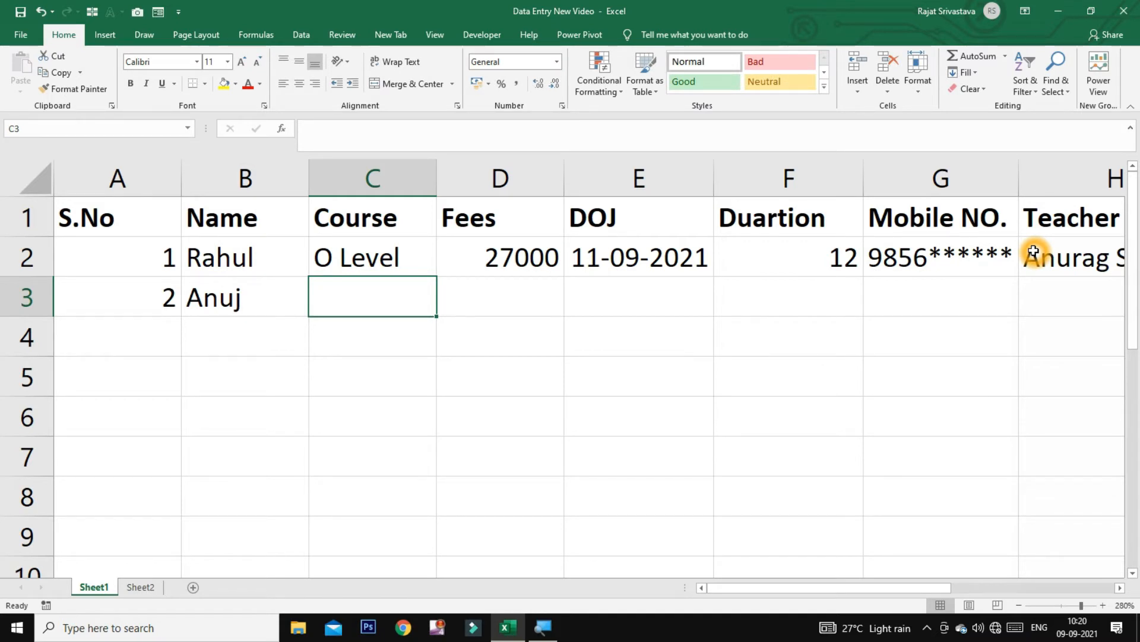
type("CCC")
key("Tab")
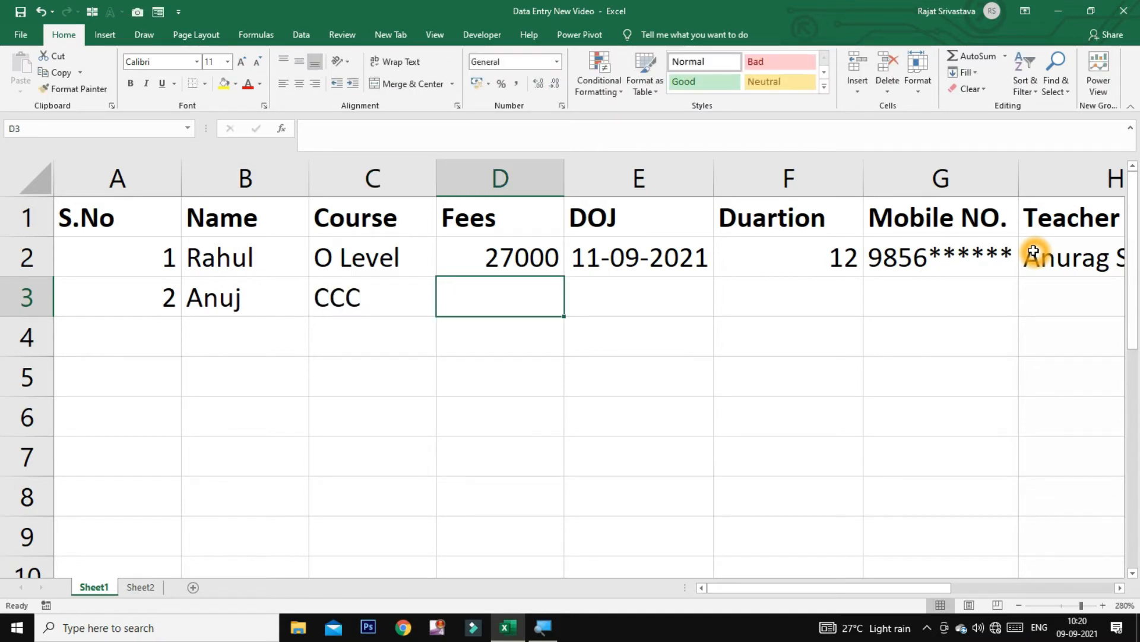
type("4500")
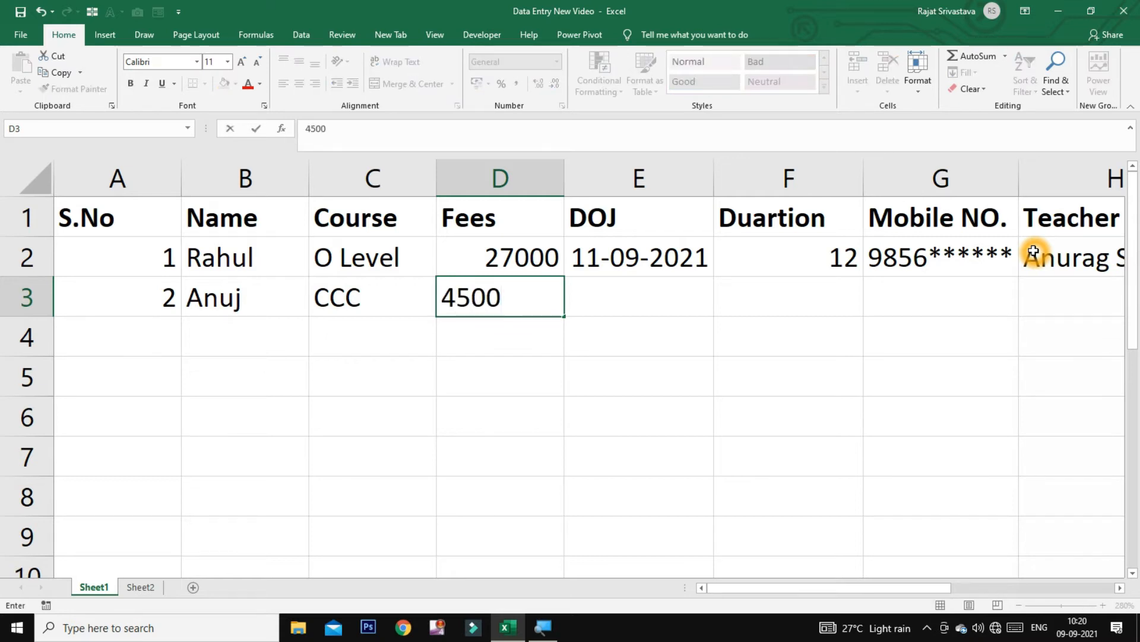
key("Tab")
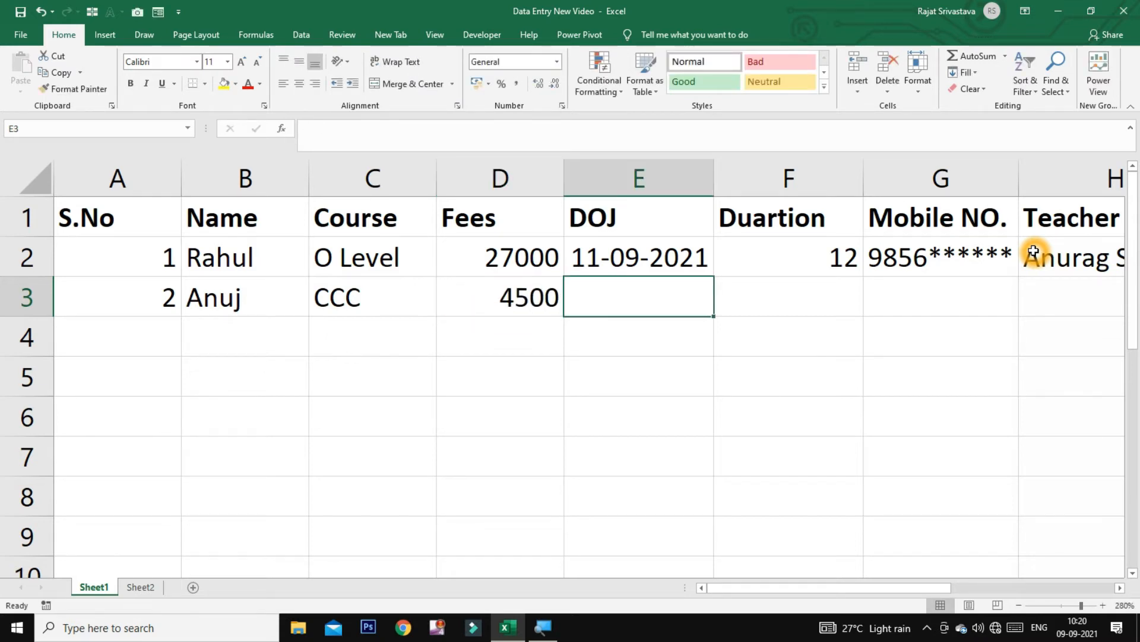
type("11-09-21")
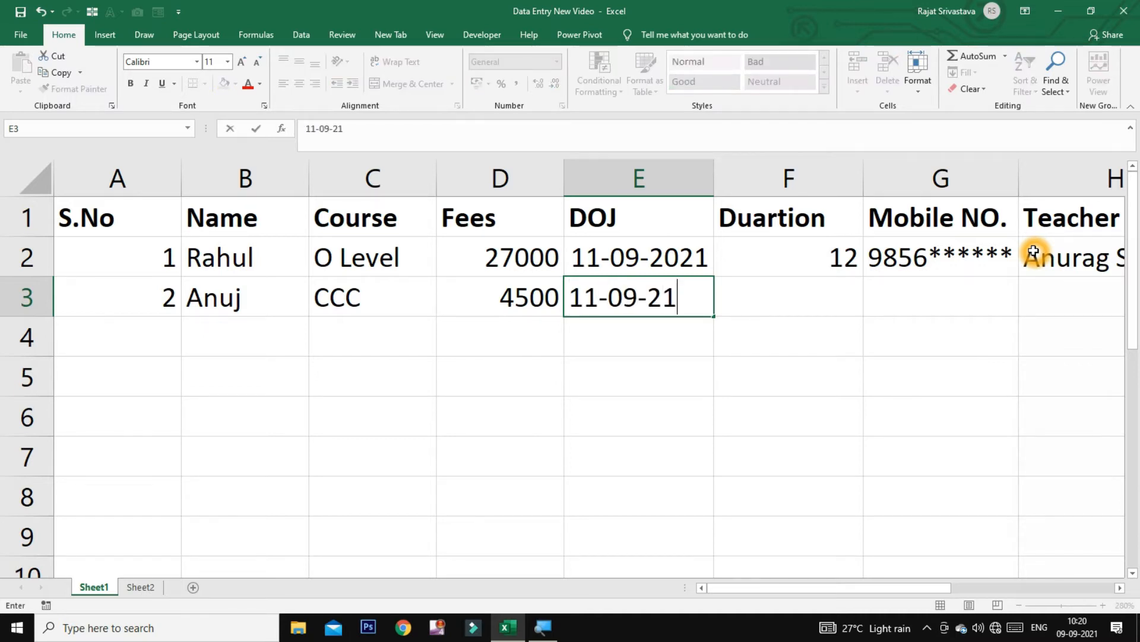
key("Tab")
Add duration 3, the mobile number, teacher name and payment 3500 to row 3
type("3")
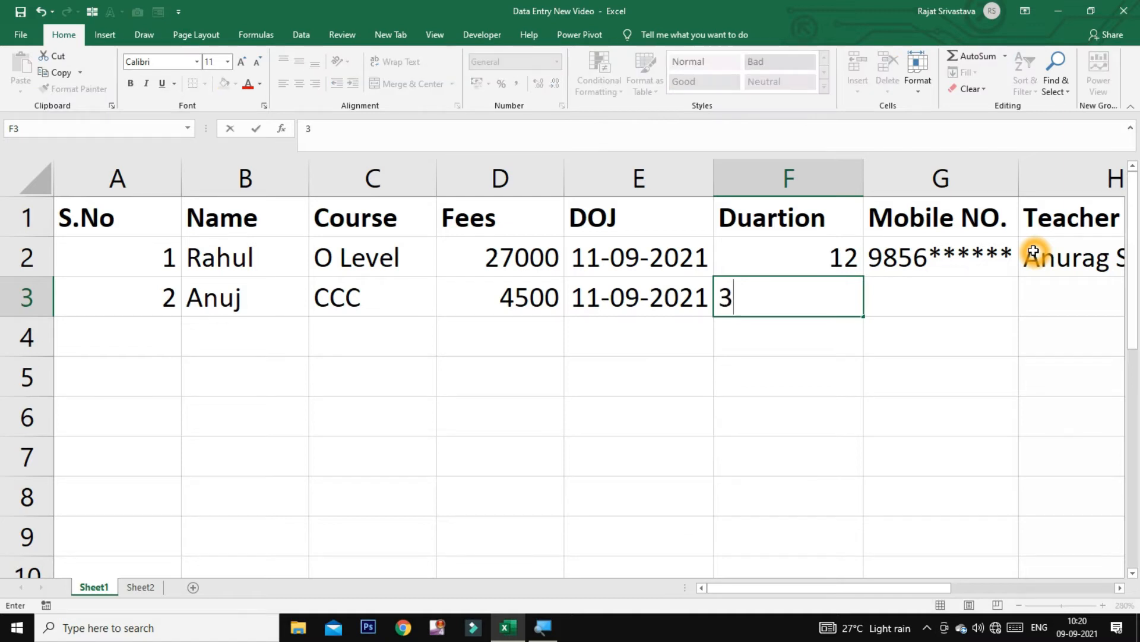
key("Tab")
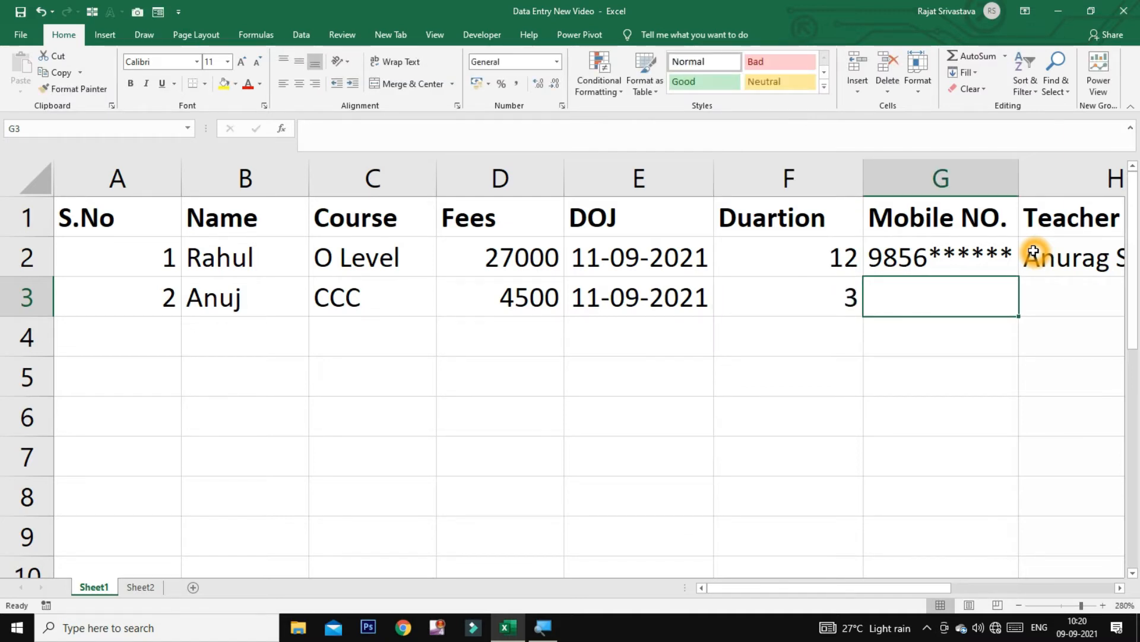
type("9632")
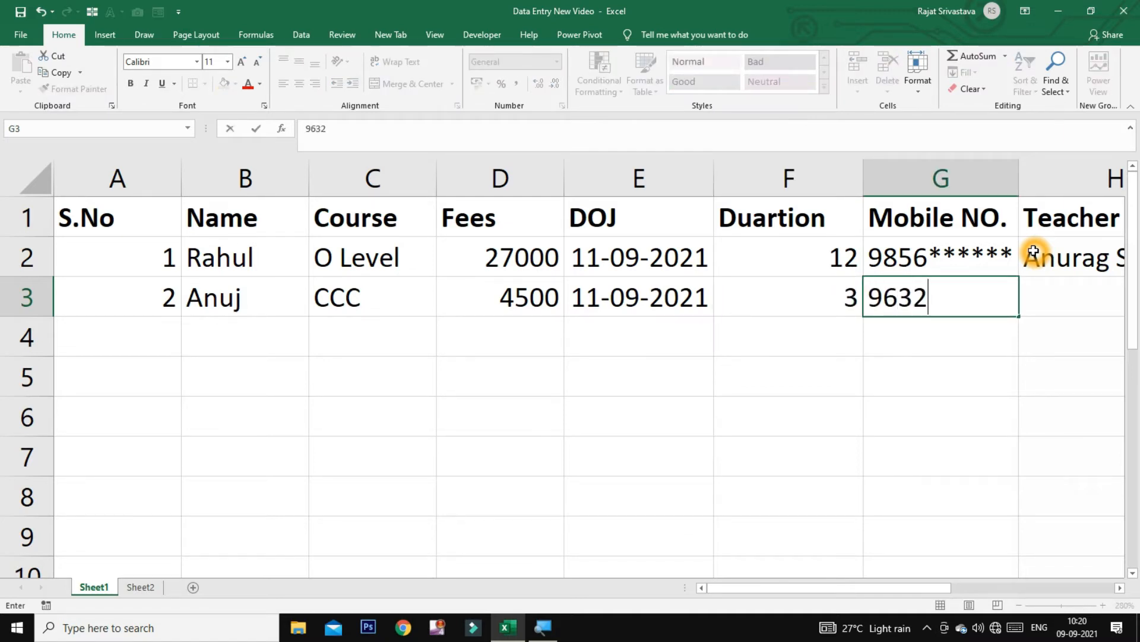
type("******")
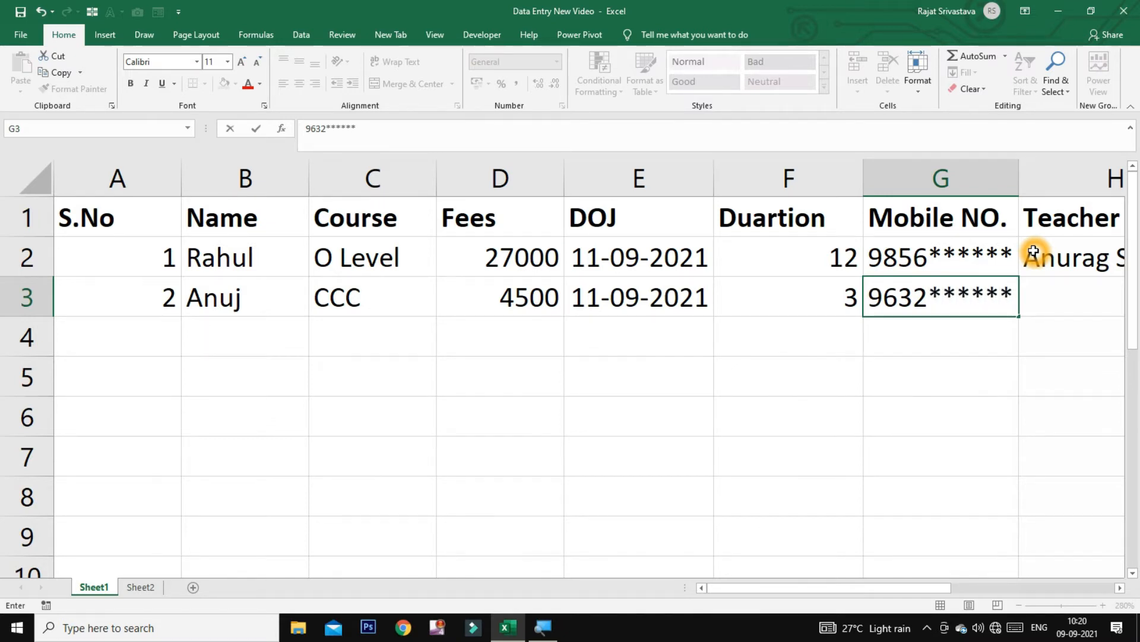
key("Tab")
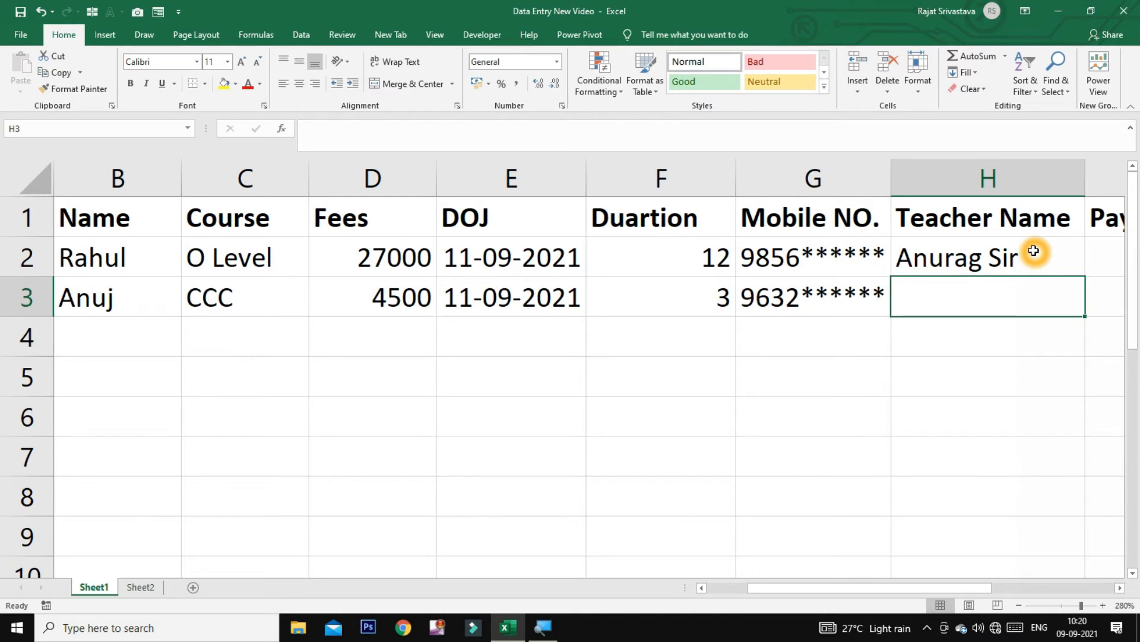
type("Vipin Sir")
key("Tab")
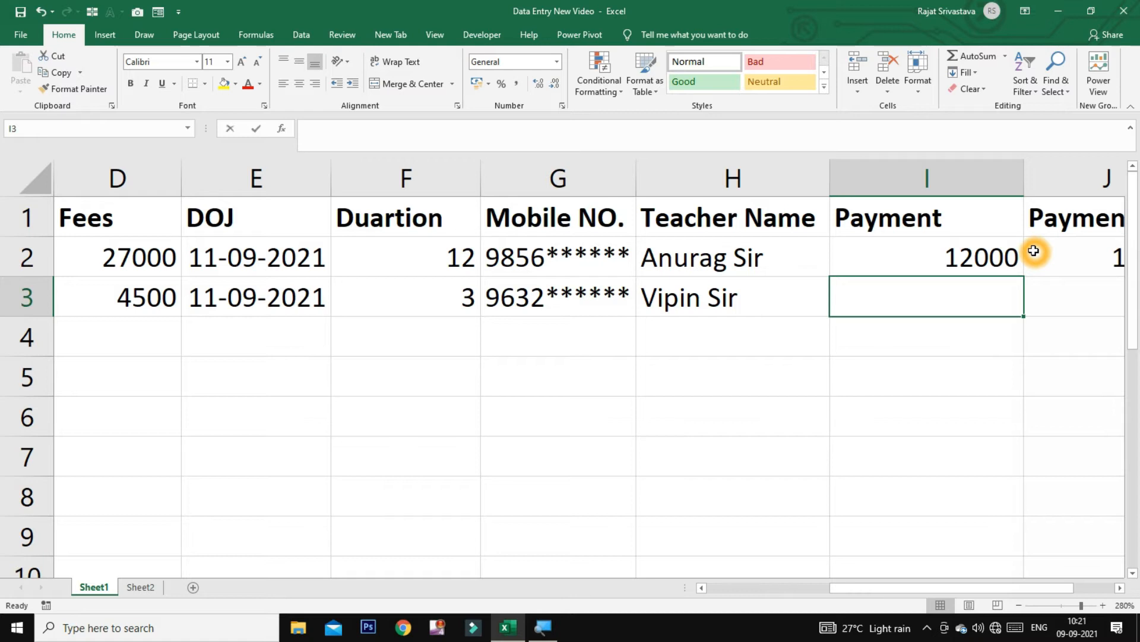
type("3500")
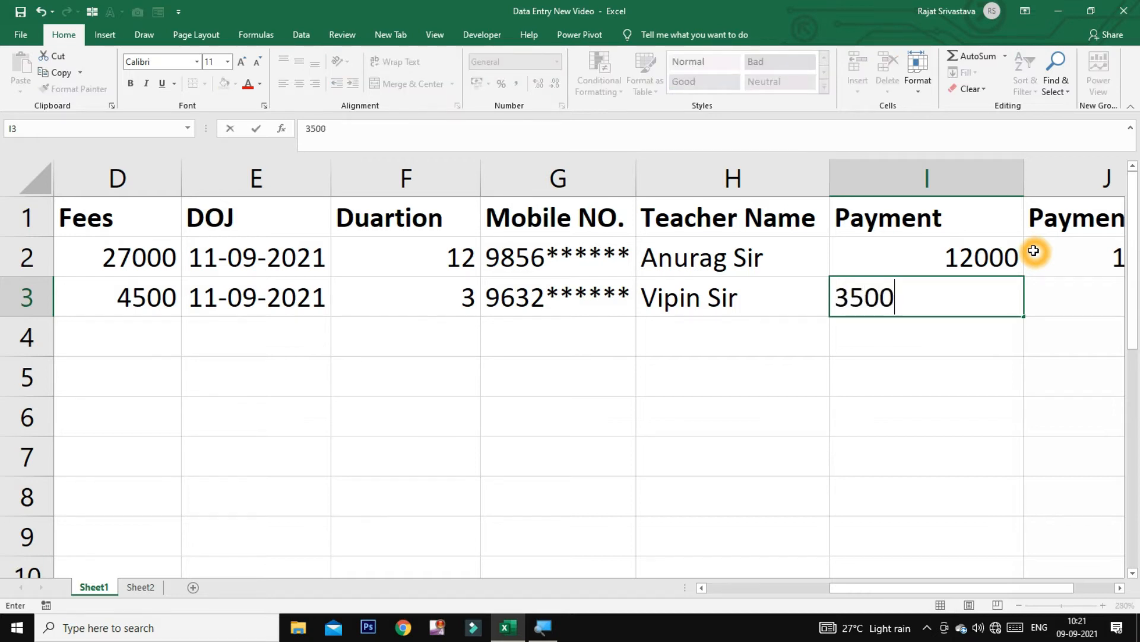
key("Tab")
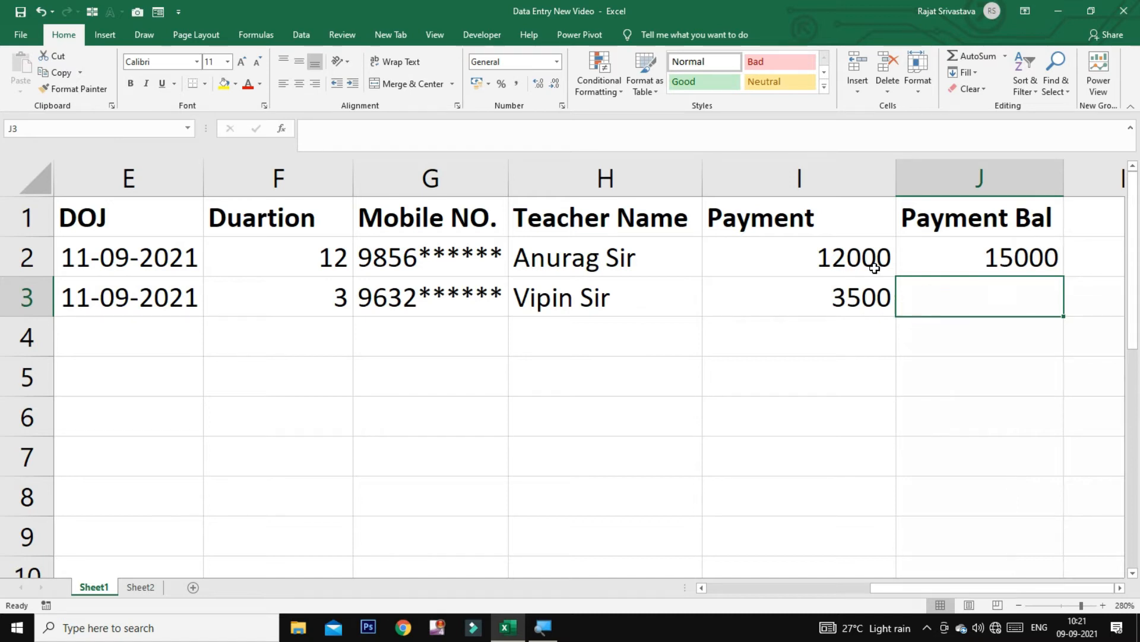
Fill the J2 balance formula down to J3 so it shows 1000
left_click(1021, 263)
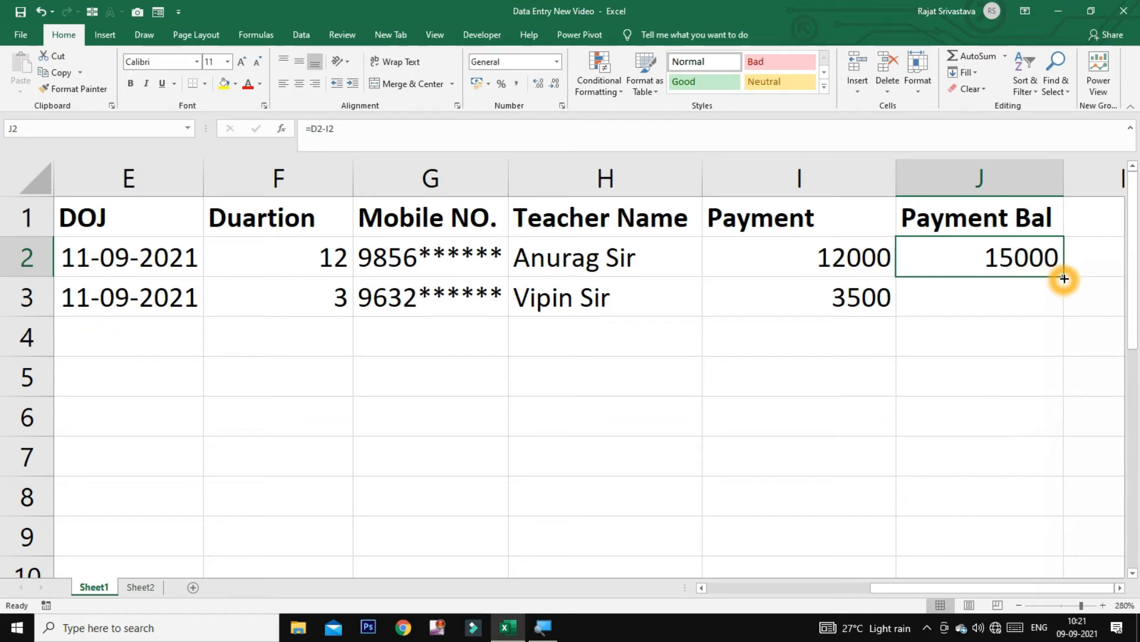
left_click_drag(1064, 278, 1057, 316)
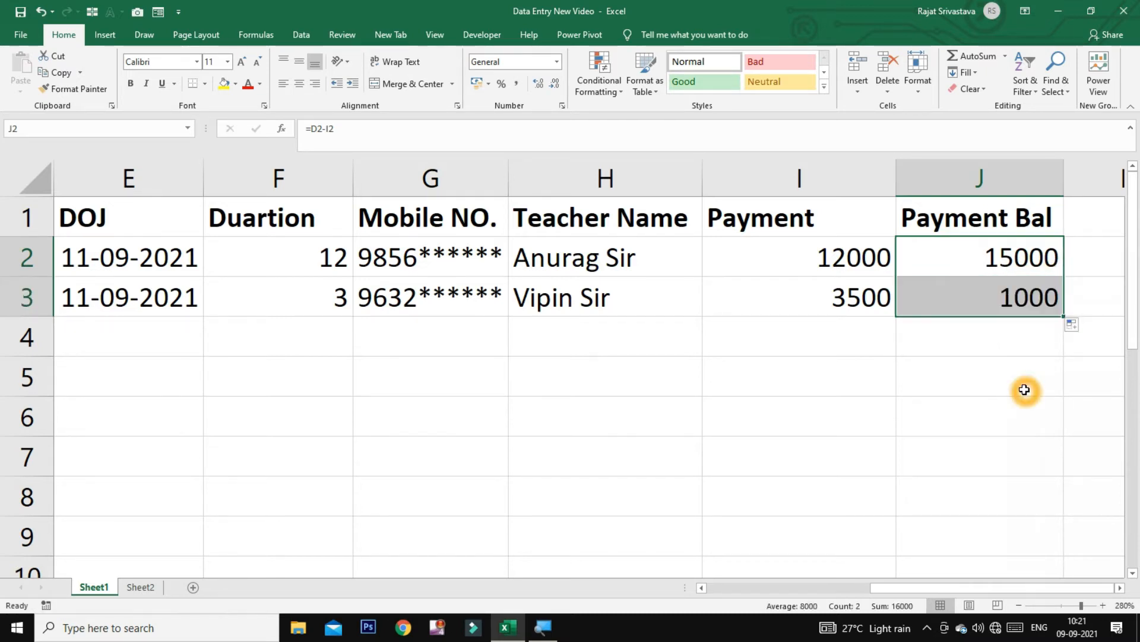
left_click(999, 306)
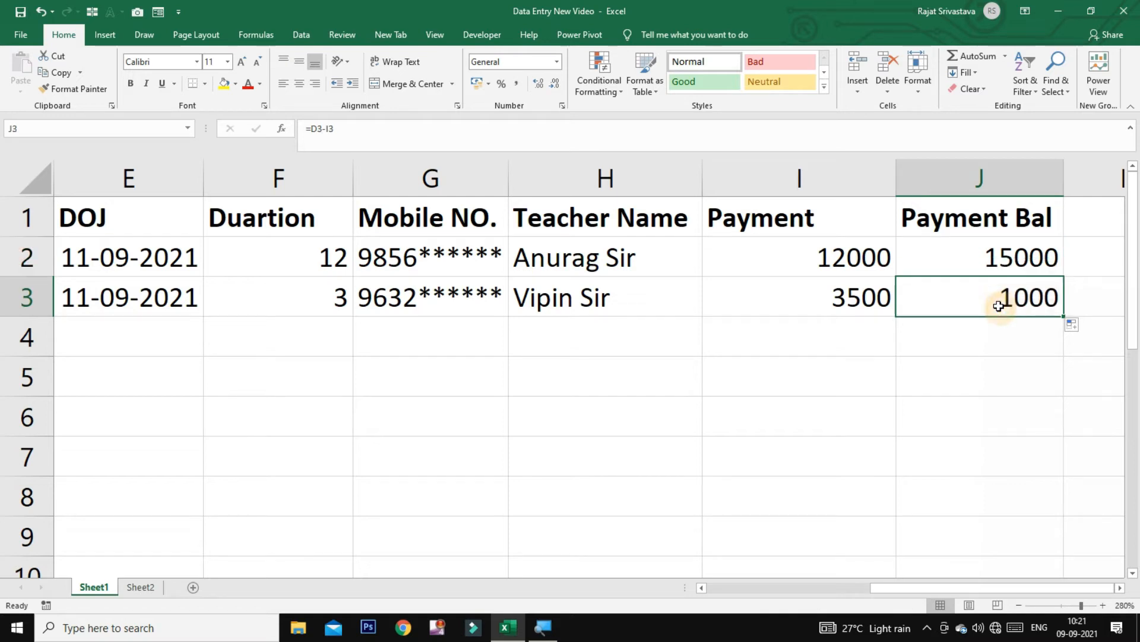
key("Return")
key("Left")
key("Left")
key("Left")
key("Left")
key("Left")
key("Left")
key("Left")
key("Left")
key("Left")
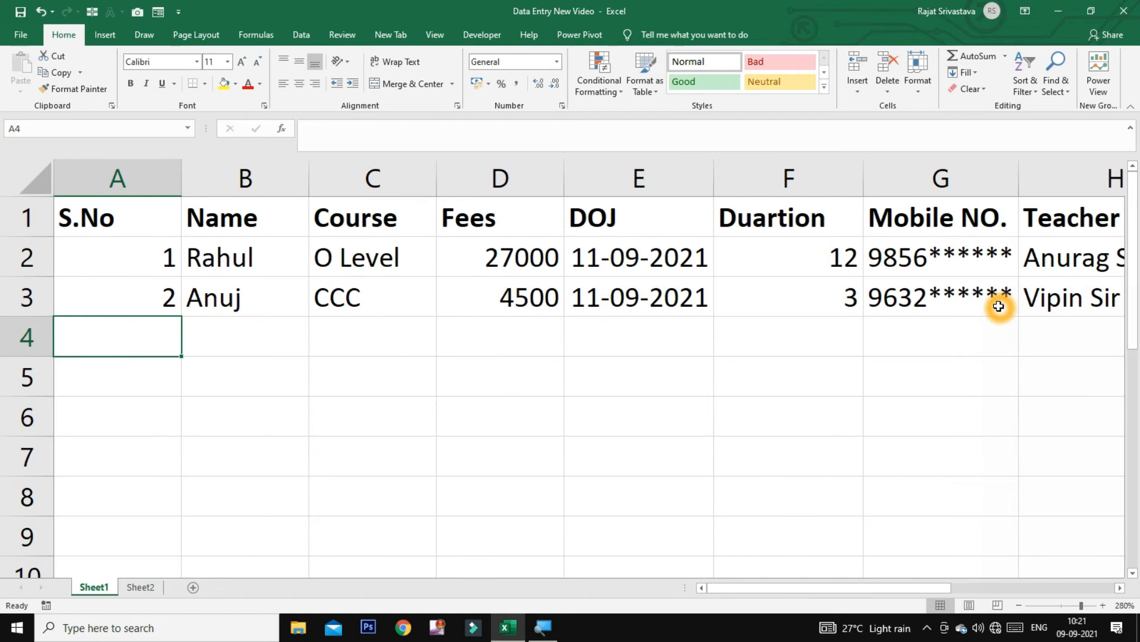
Enter serial 3 and the third student's name in row 4
type("3")
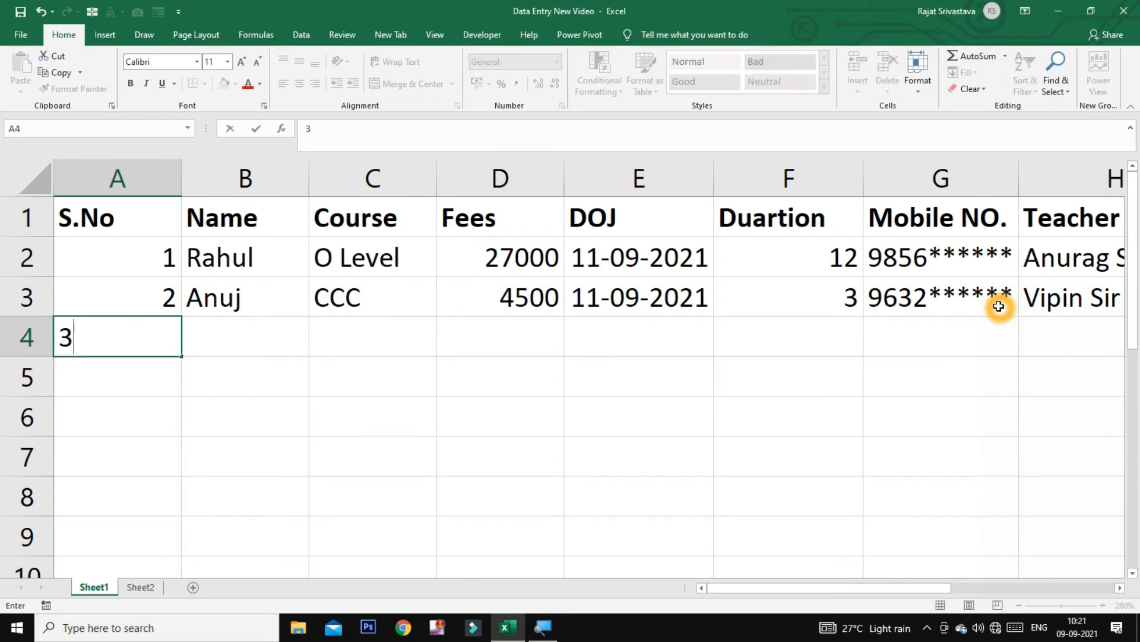
key("Tab")
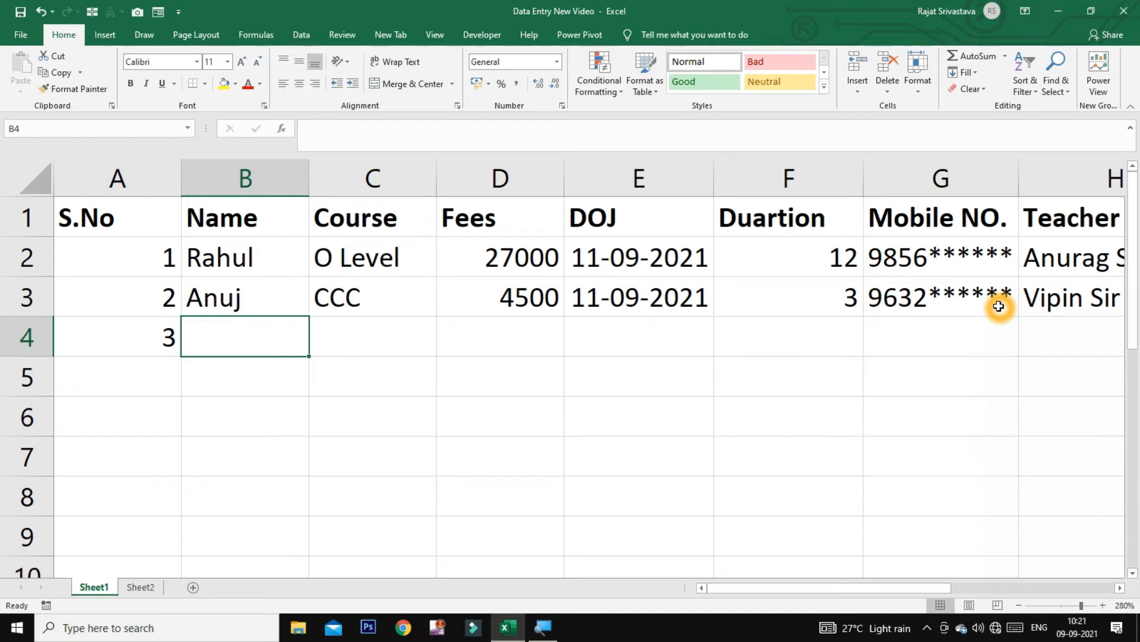
type("Akash")
key("Tab")
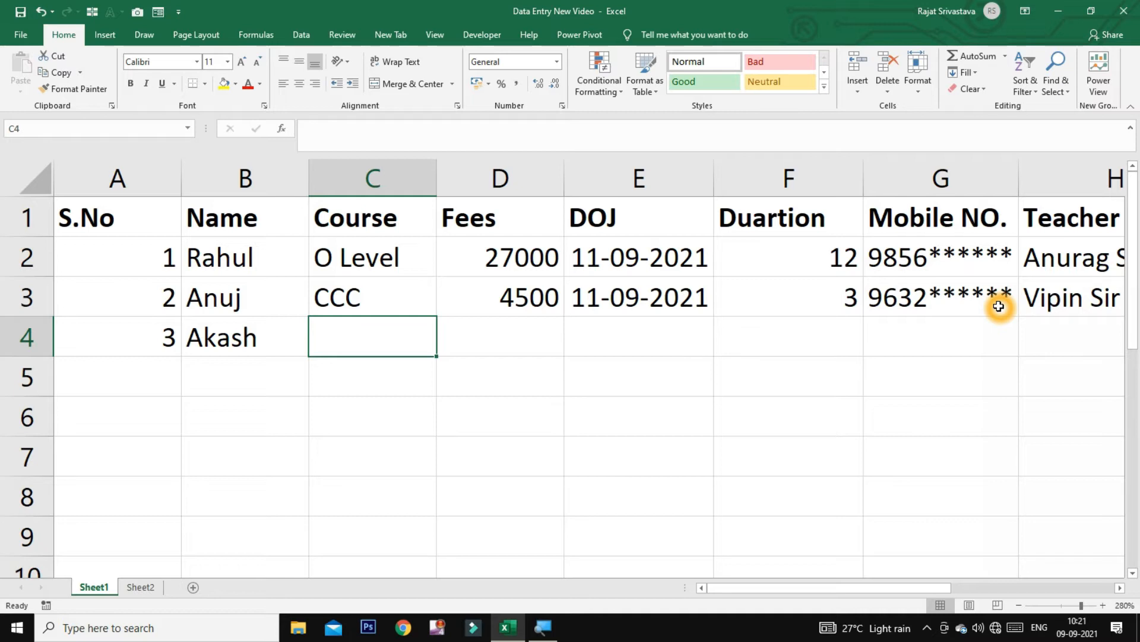
Copy course, fees, date, duration, mobile and teacher from row 3 into row 4 with Ctrl+D
key("ctrl+d")
key("Right")
key("ctrl+d")
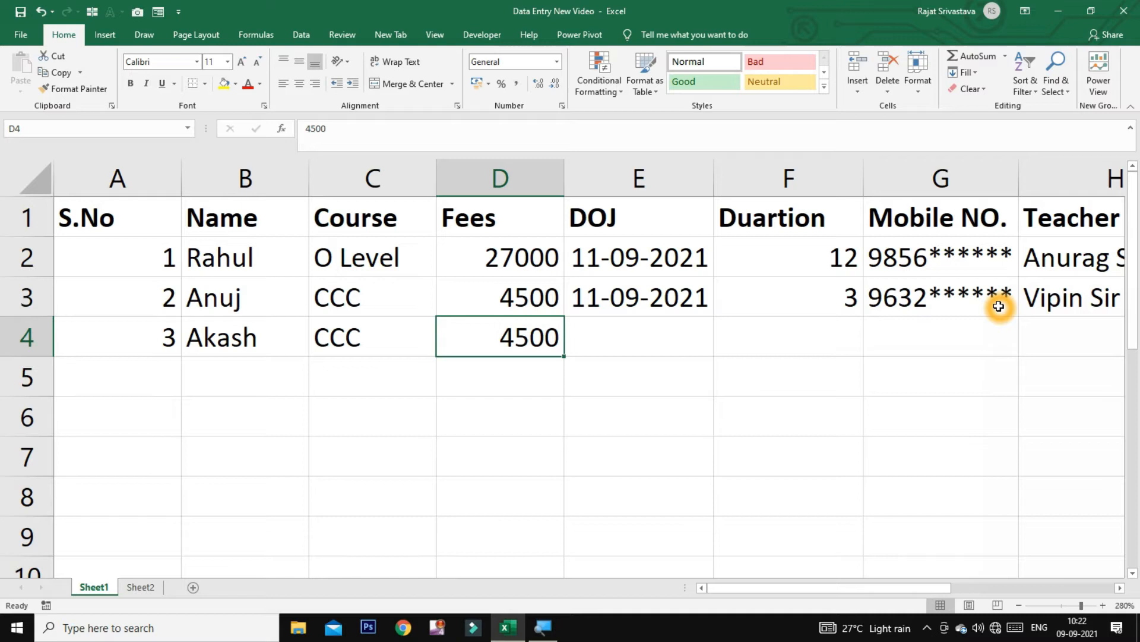
key("Right")
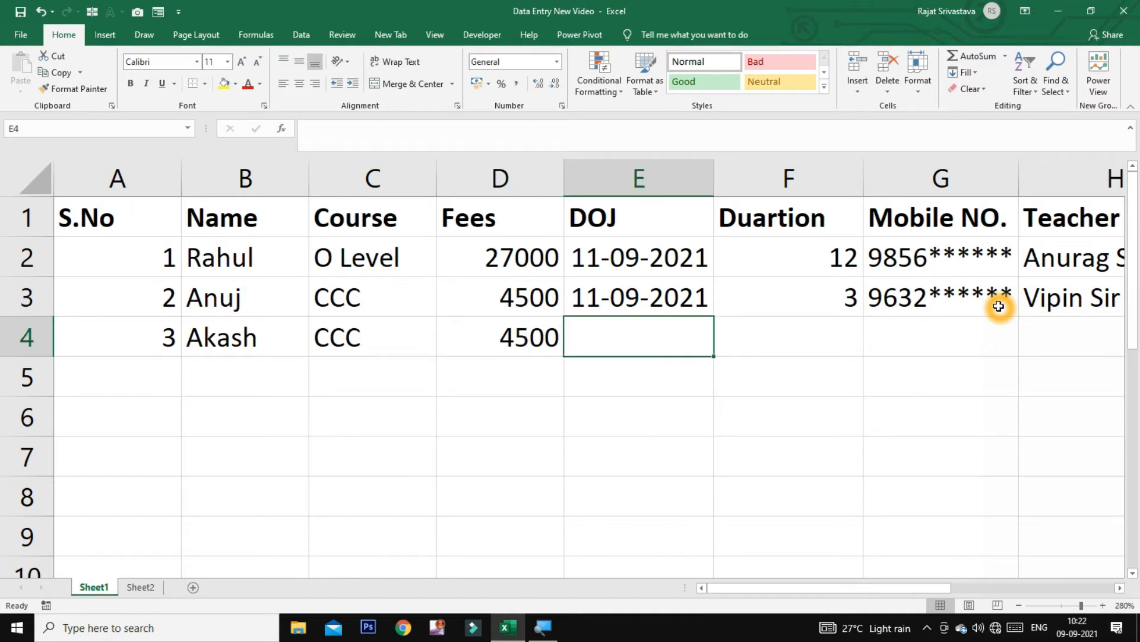
key("ctrl+d")
key("Right")
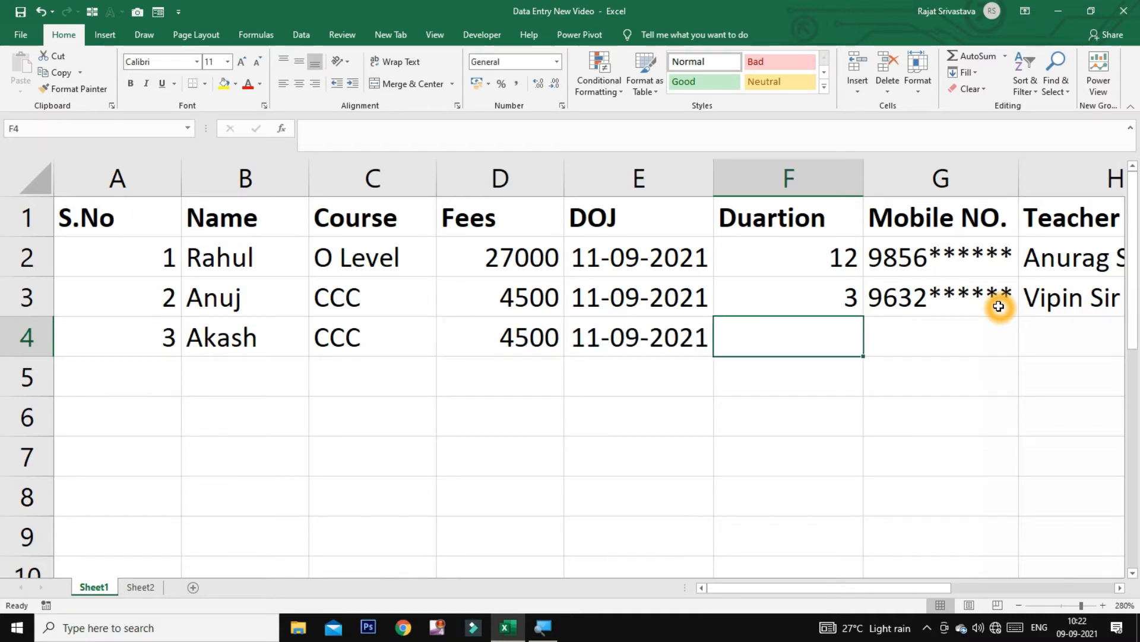
key("ctrl+d")
key("Right")
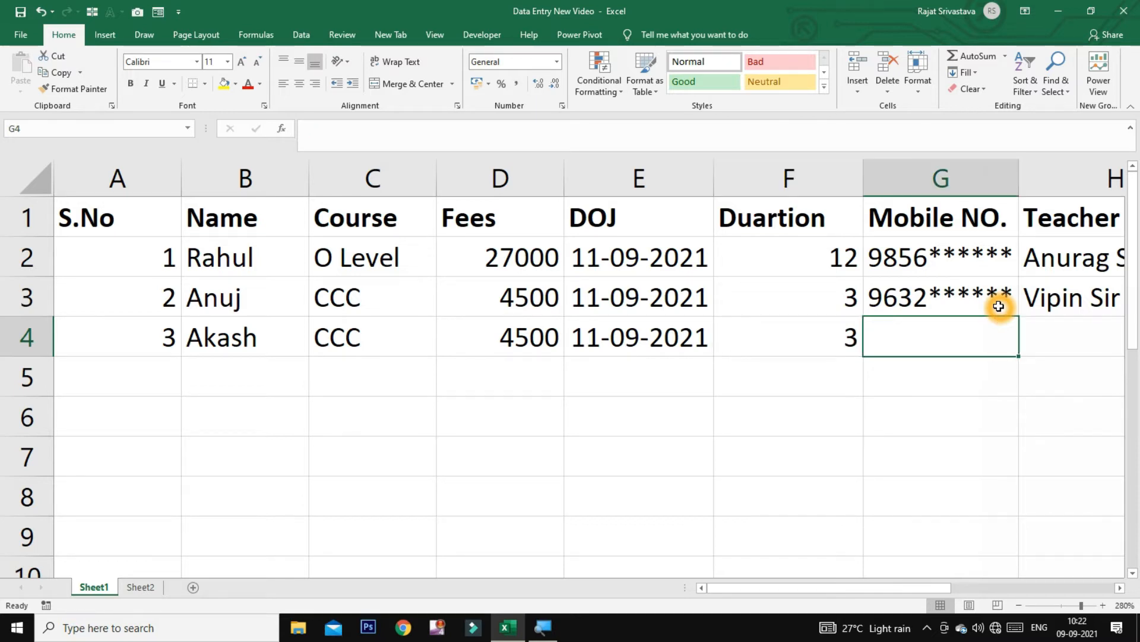
key("ctrl+d")
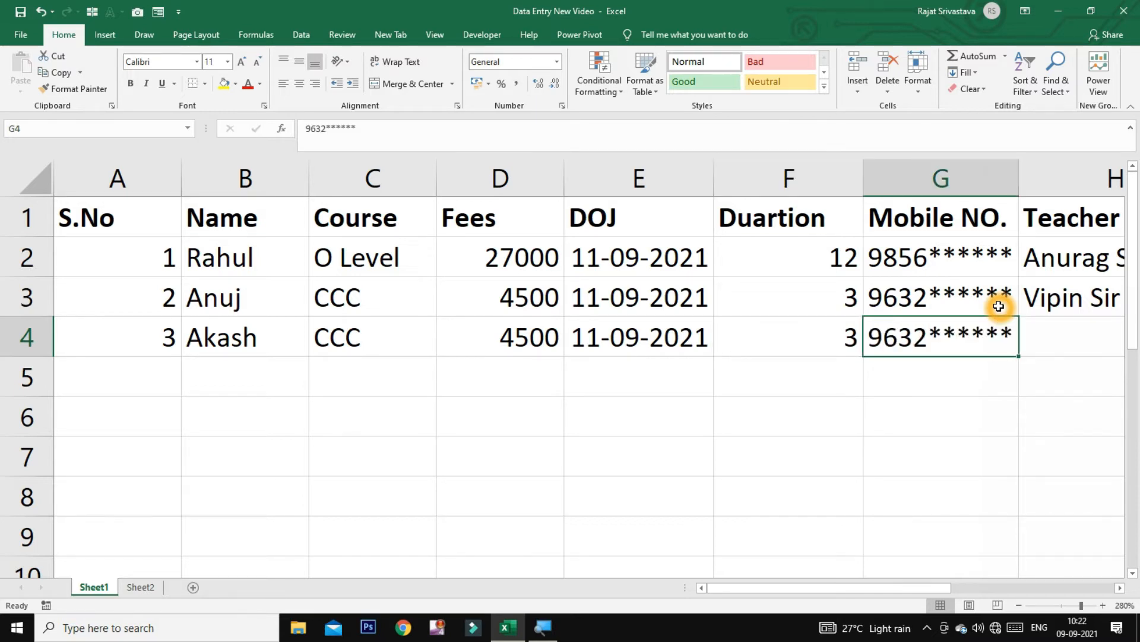
key("Right")
key("ctrl+d")
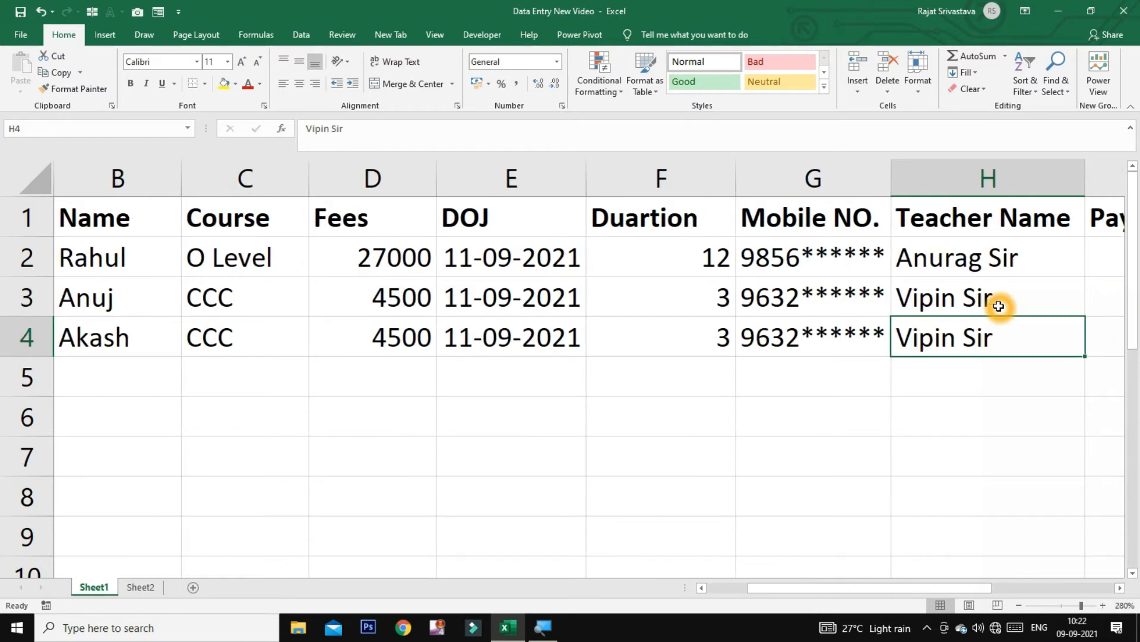
key("Right")
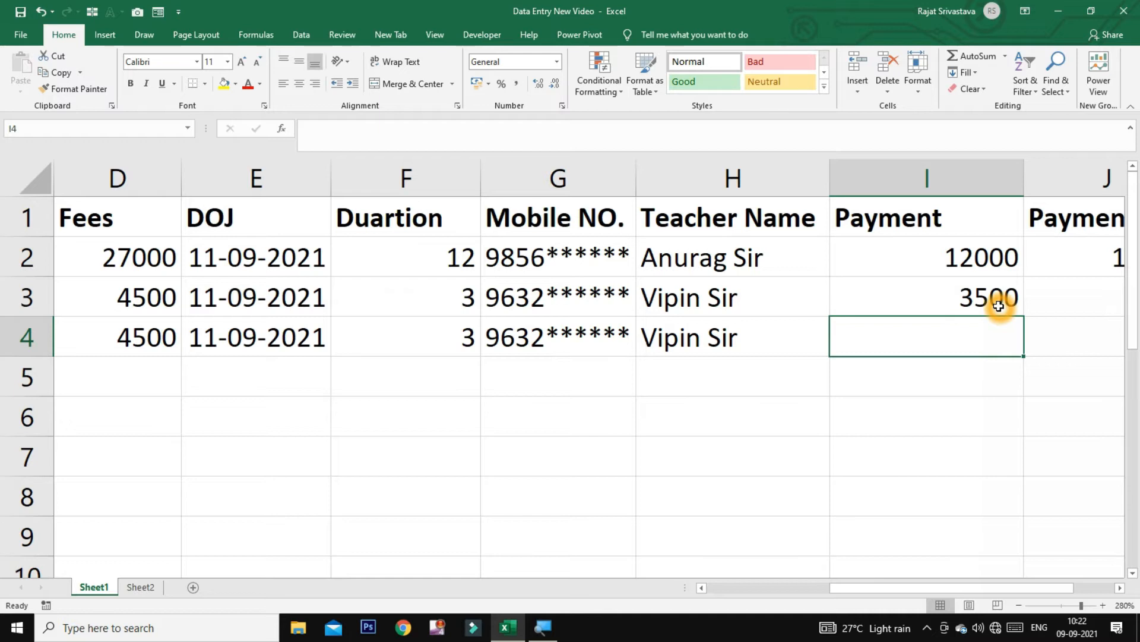
Enter payment 4000 and fill the balance formula into J4, showing 500
type("6")
key("BackSpace")
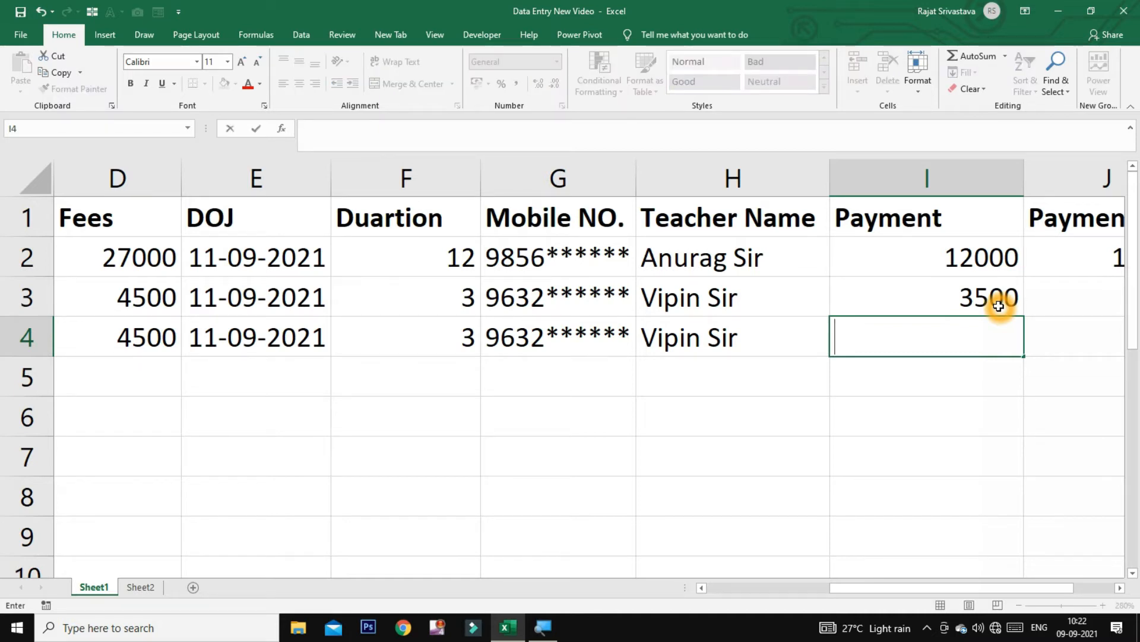
type("4000")
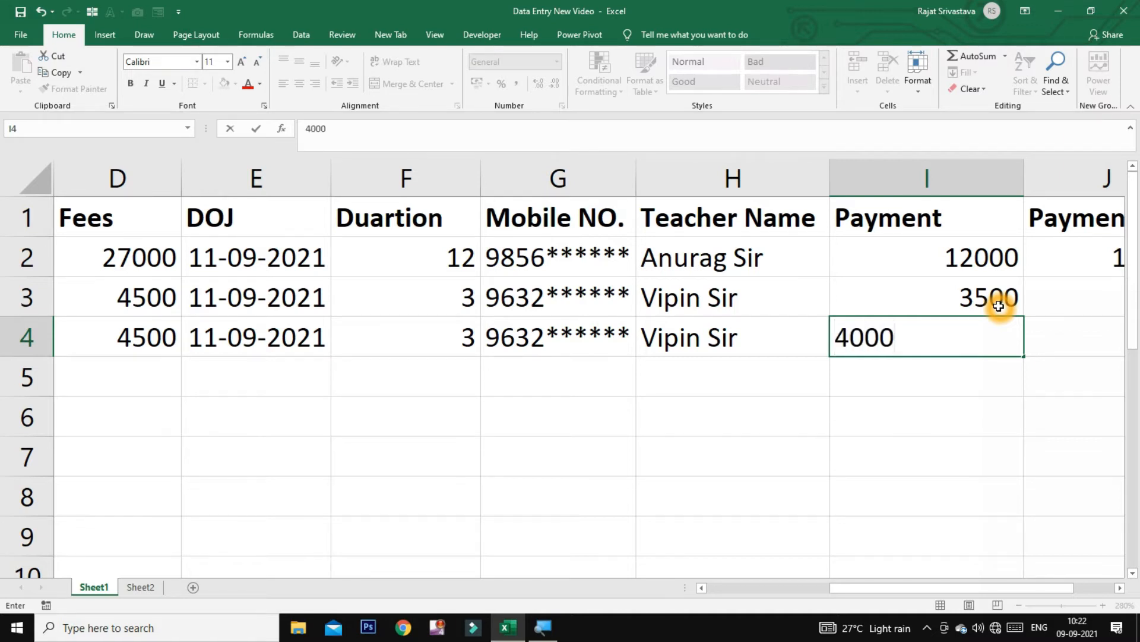
key("Tab")
key("ctrl+d")
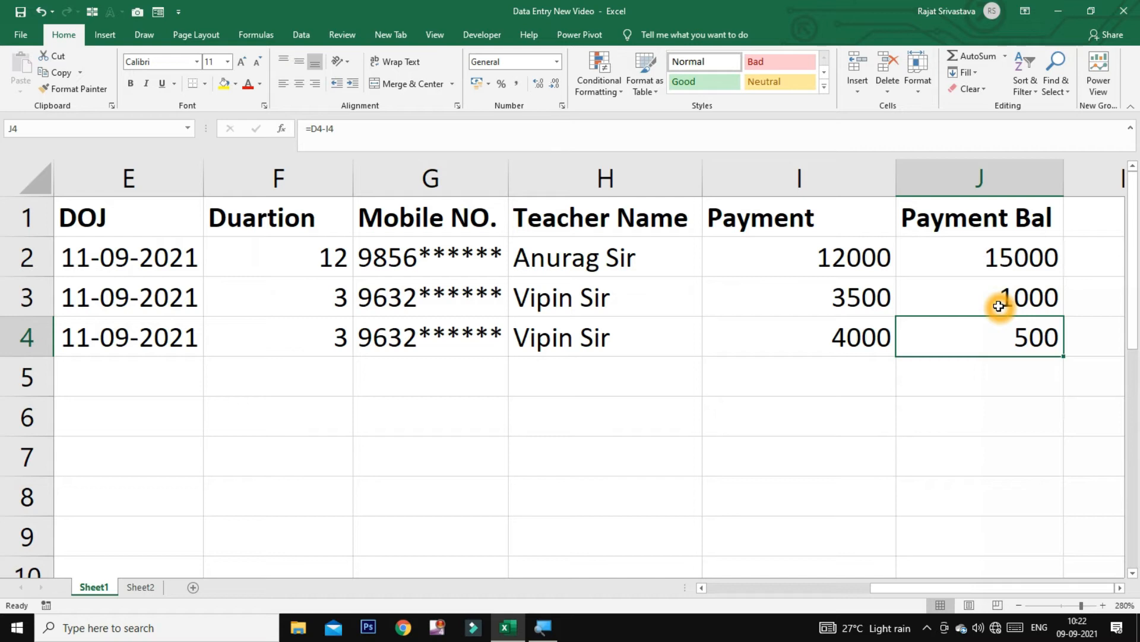
key("Return")
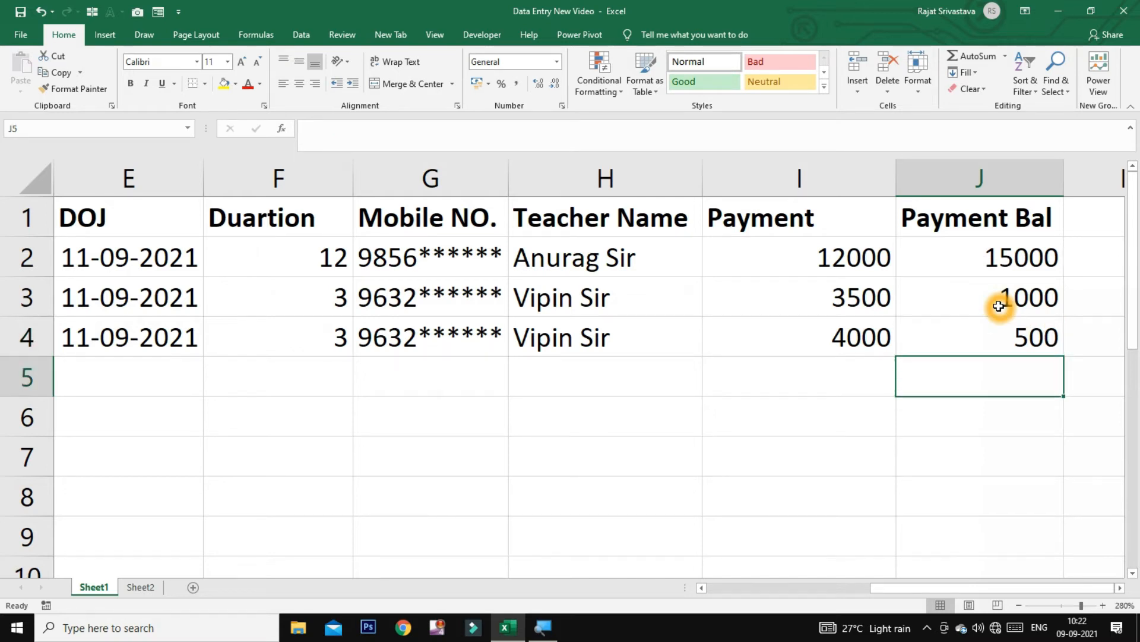
key("Left")
key("Left")
key("Left")
key("Left")
key("Left")
key("Left")
key("Left")
key("Left")
key("Left")
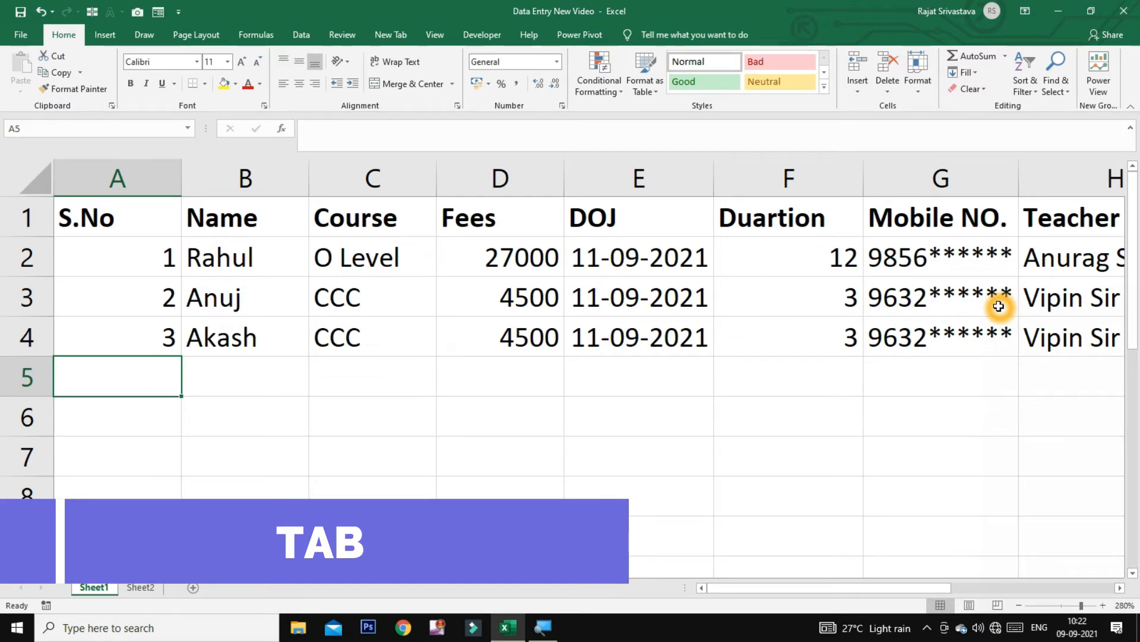
In row 5 enter serial 4, the student's name, CCC, fees 4500, date 11-9-21 and duration 3
type("4")
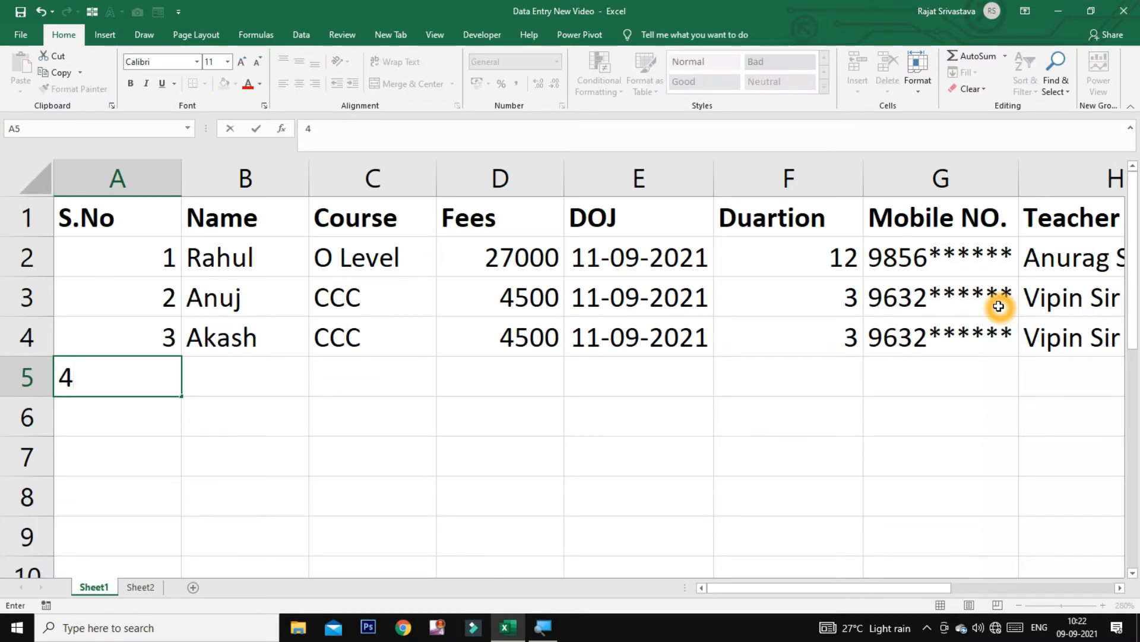
key("Tab")
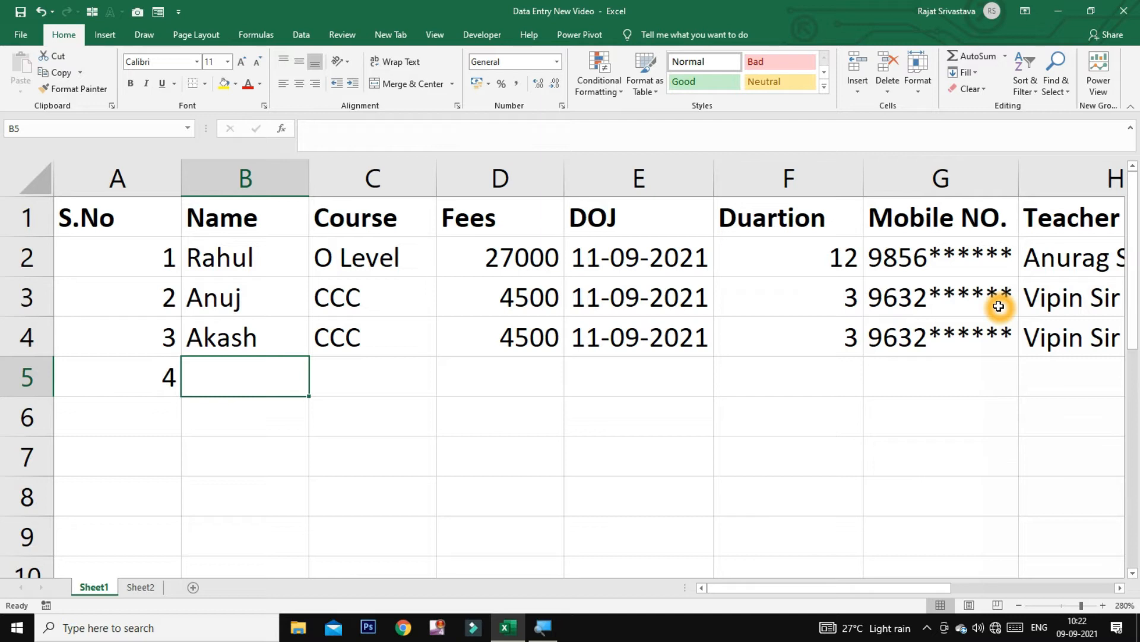
type("Vikash")
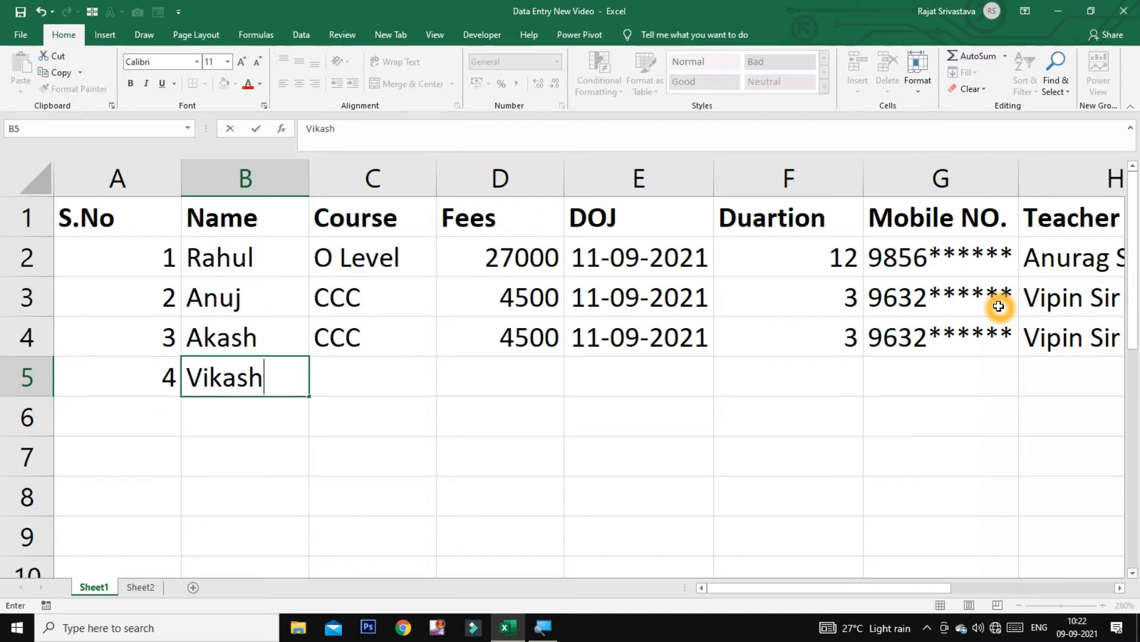
key("Tab")
type("cc")
key("Tab")
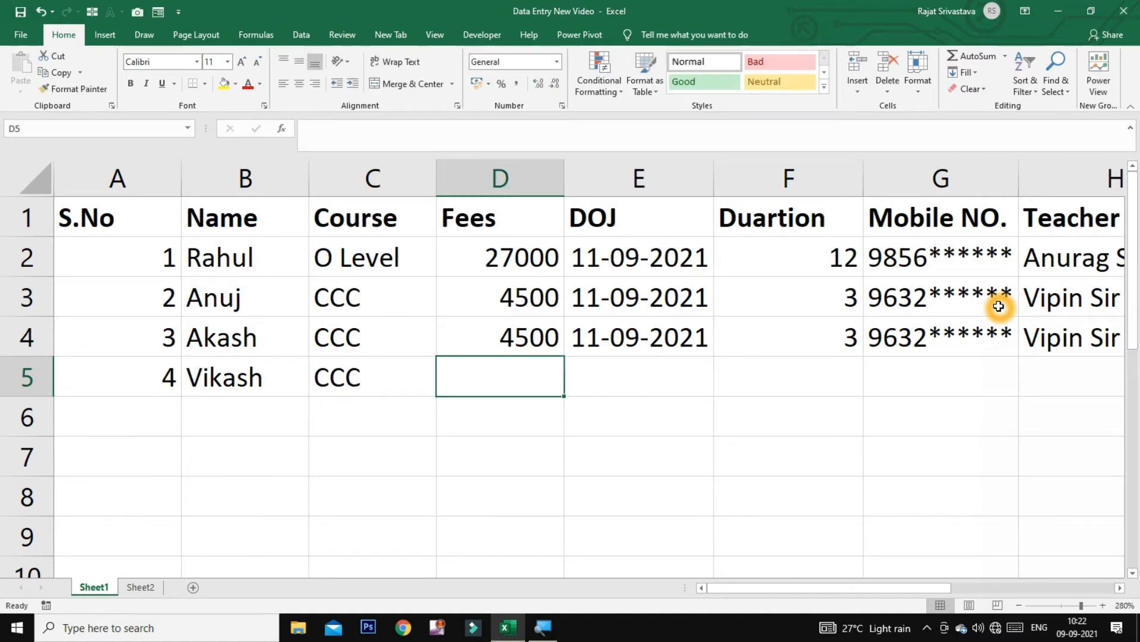
type("4500")
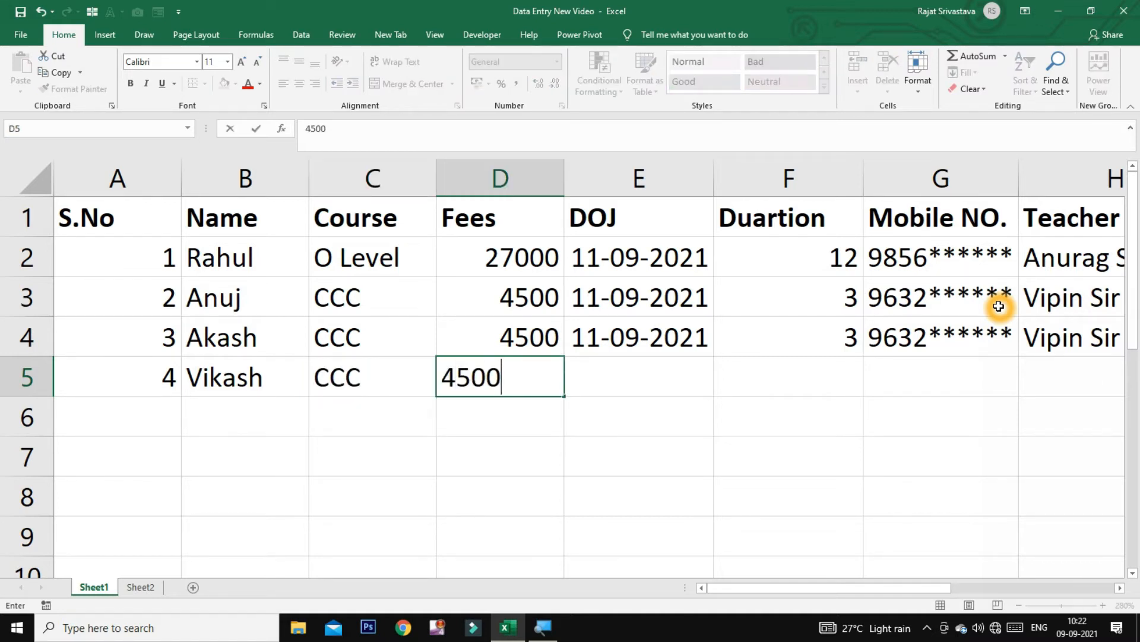
key("Tab")
type("11-9-21")
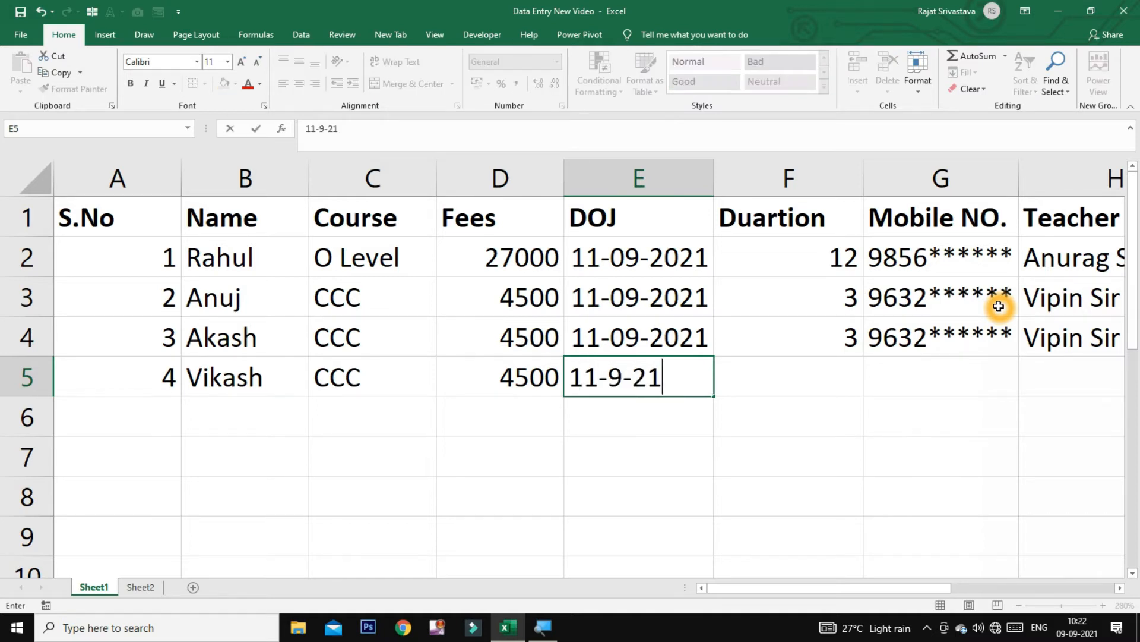
key("Tab")
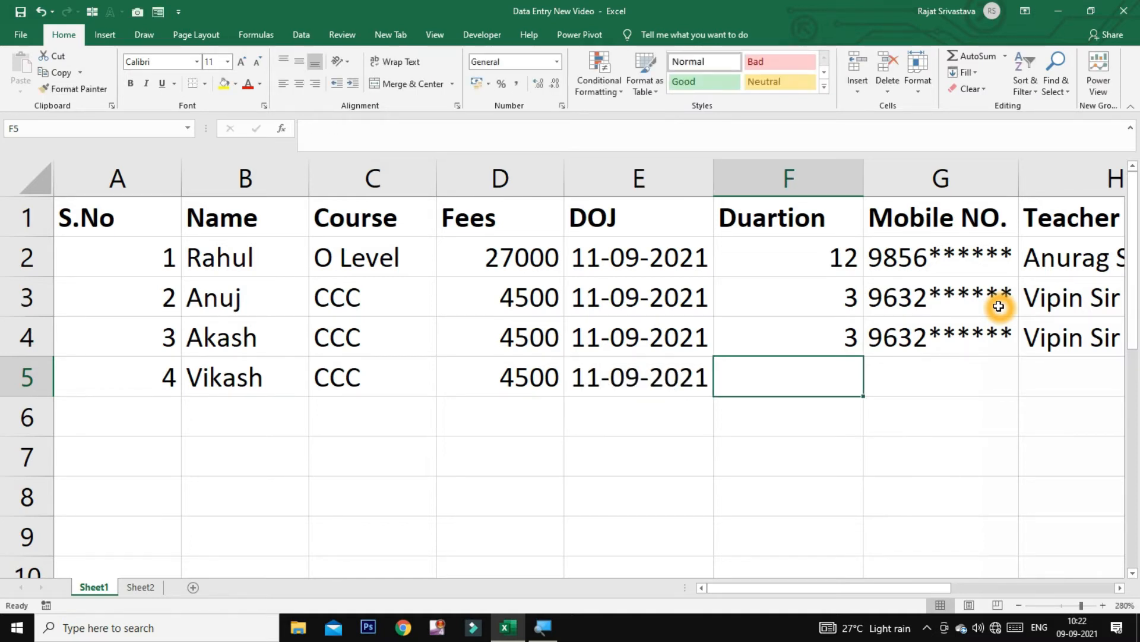
type("3")
key("Tab")
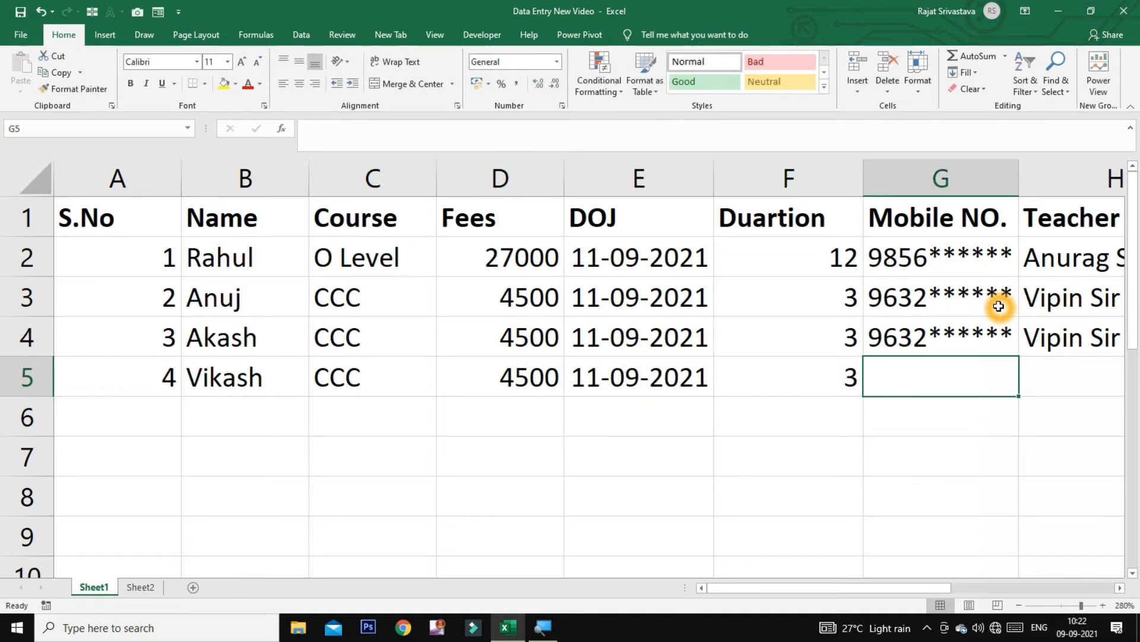
Add the mobile number and teacher, then copy payment 4000 and the 500 balance formula down
type("9632******")
key("Tab")
type("V")
key("Tab")
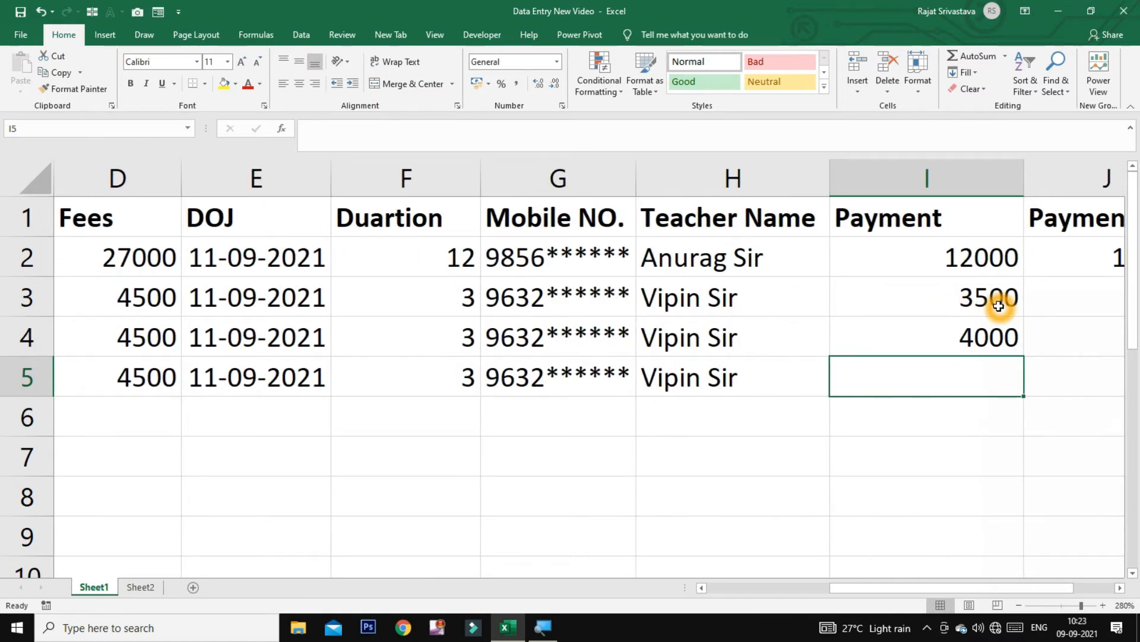
key("ctrl+d")
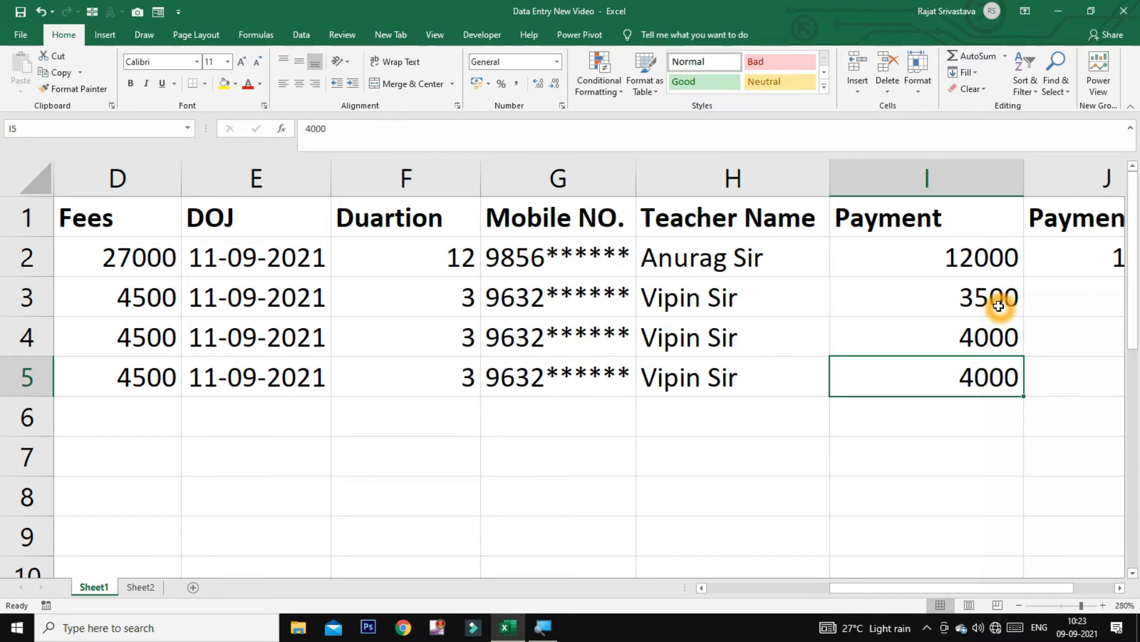
key("Tab")
key("ctrl+d")
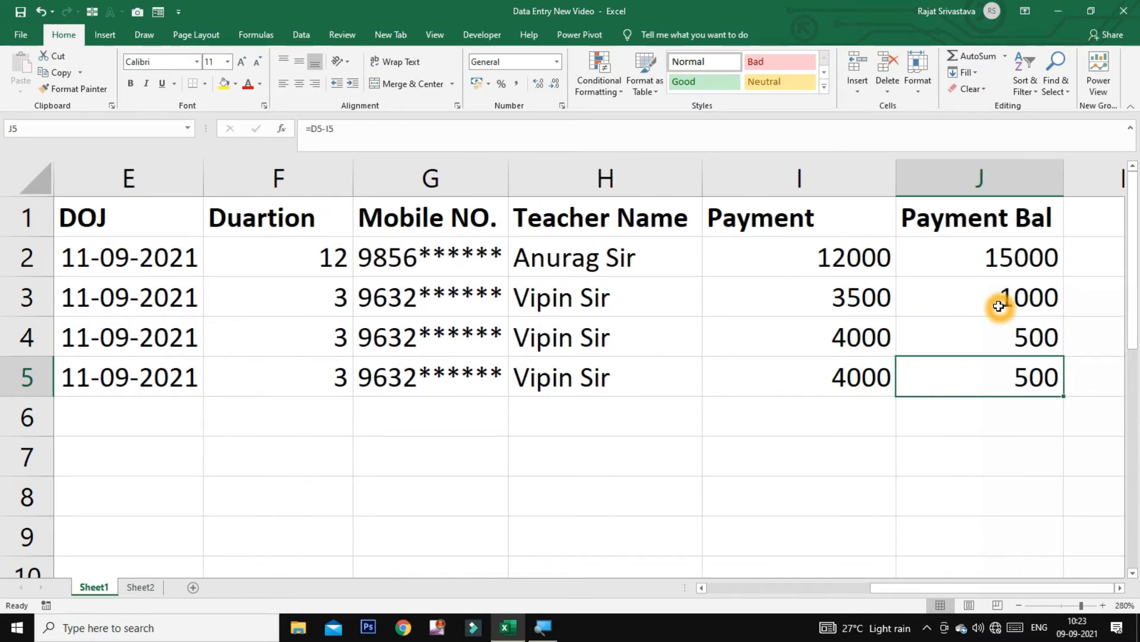
key("Return")
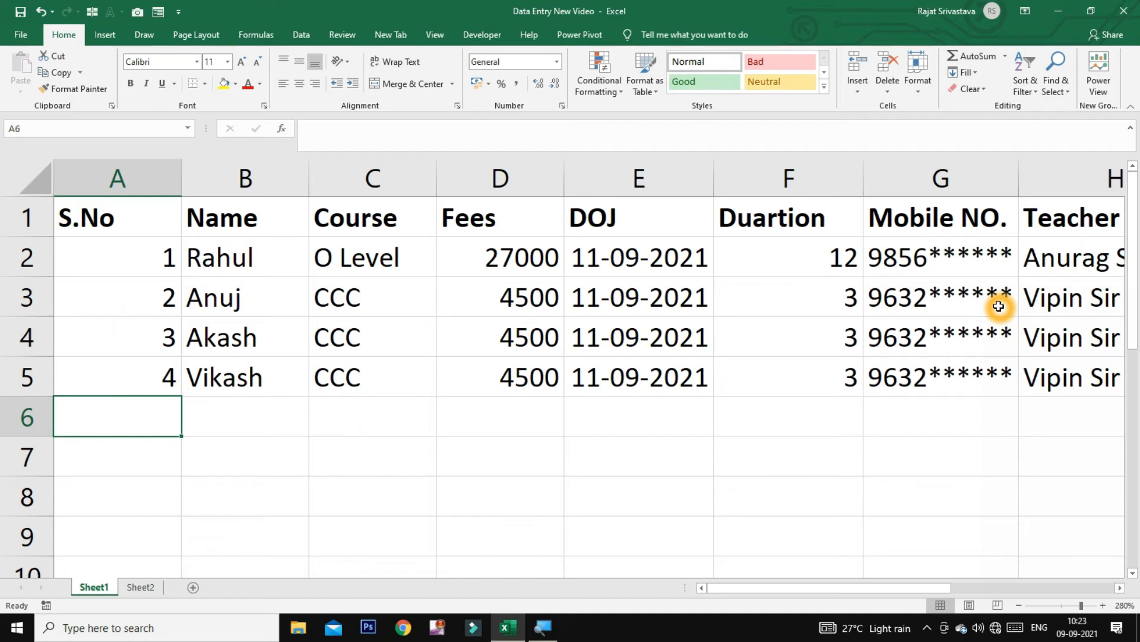
left_click(867, 439)
left_click(1120, 587)
left_click(1119, 587)
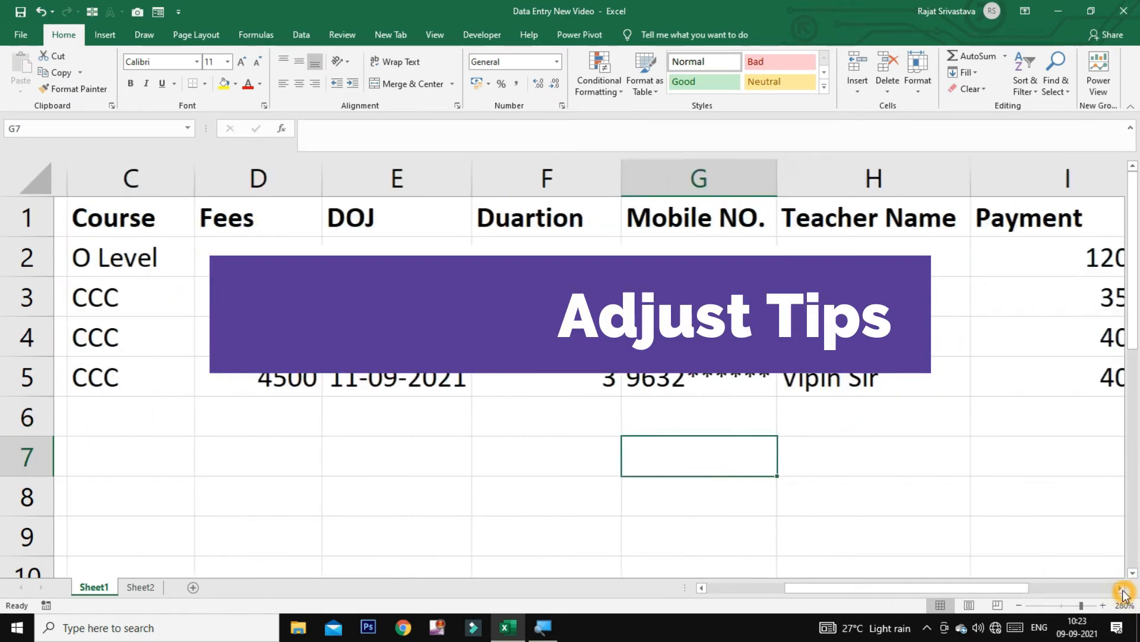
left_click(1120, 587)
left_click(1120, 588)
left_click(1119, 587)
left_click_drag(966, 587, 746, 587)
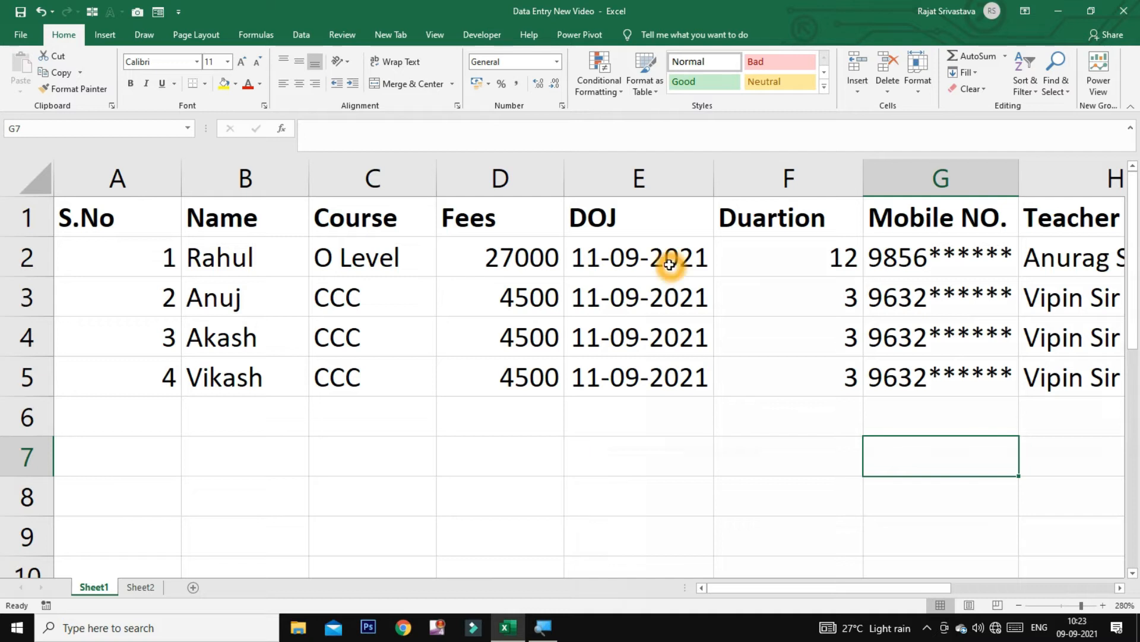
left_click(514, 257)
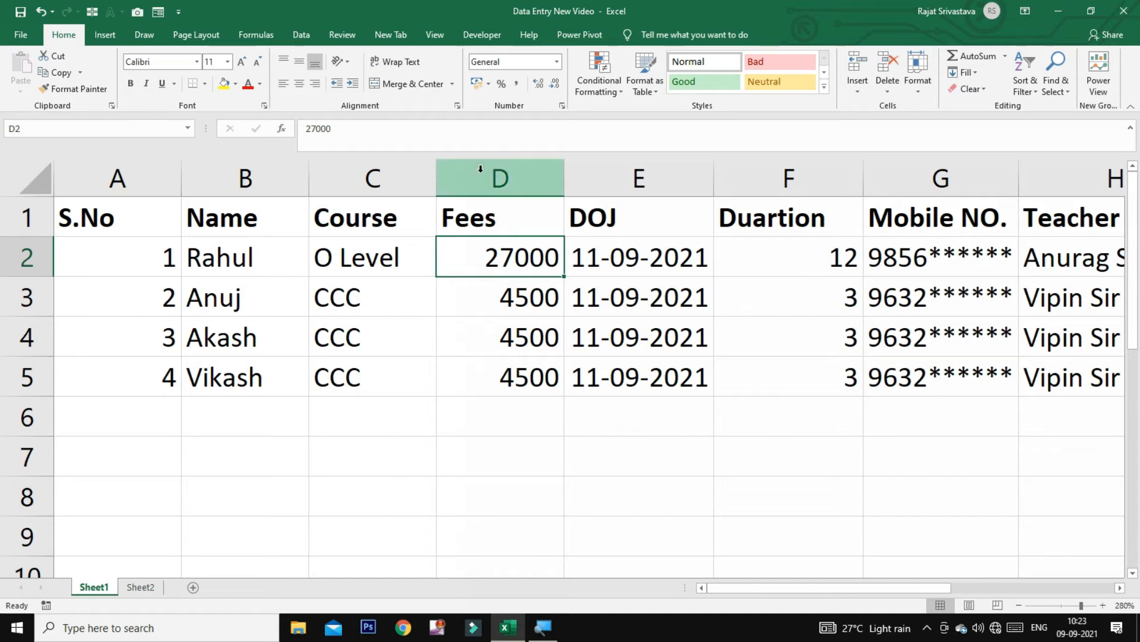
left_click(396, 174)
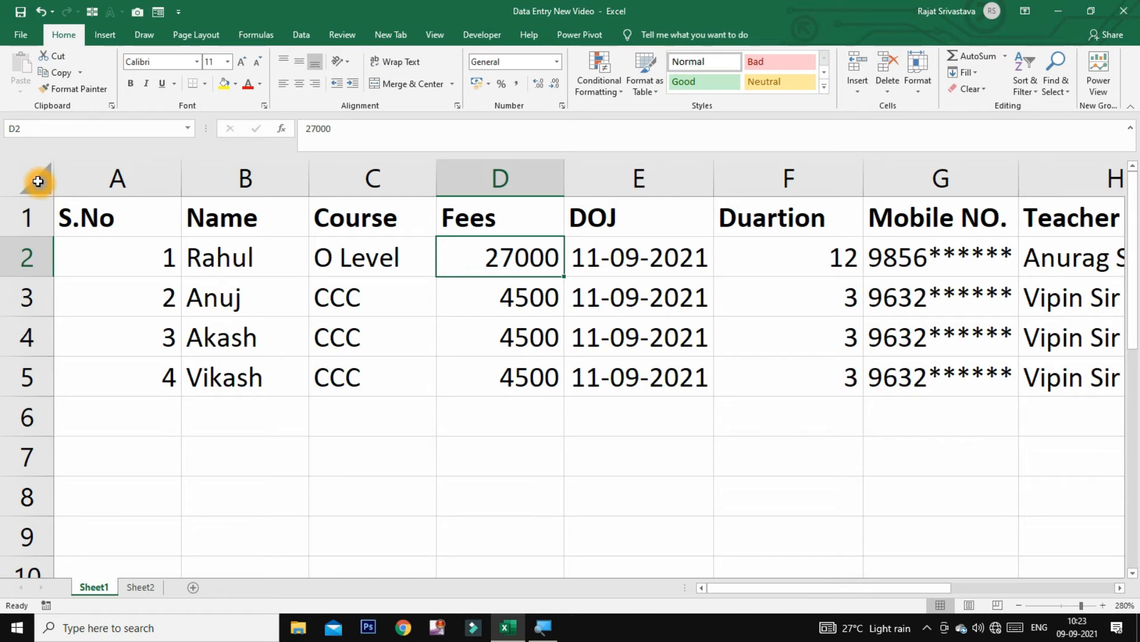
Auto-fit every column, then select row 1's headings from S.No across to column I
left_click(38, 181)
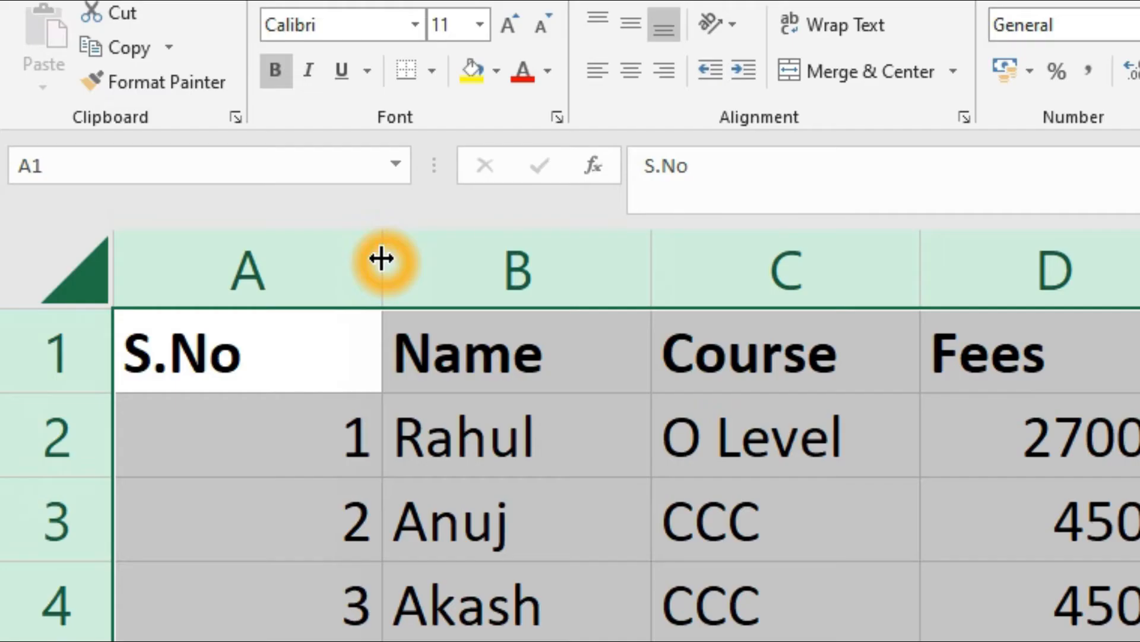
double_click(382, 258)
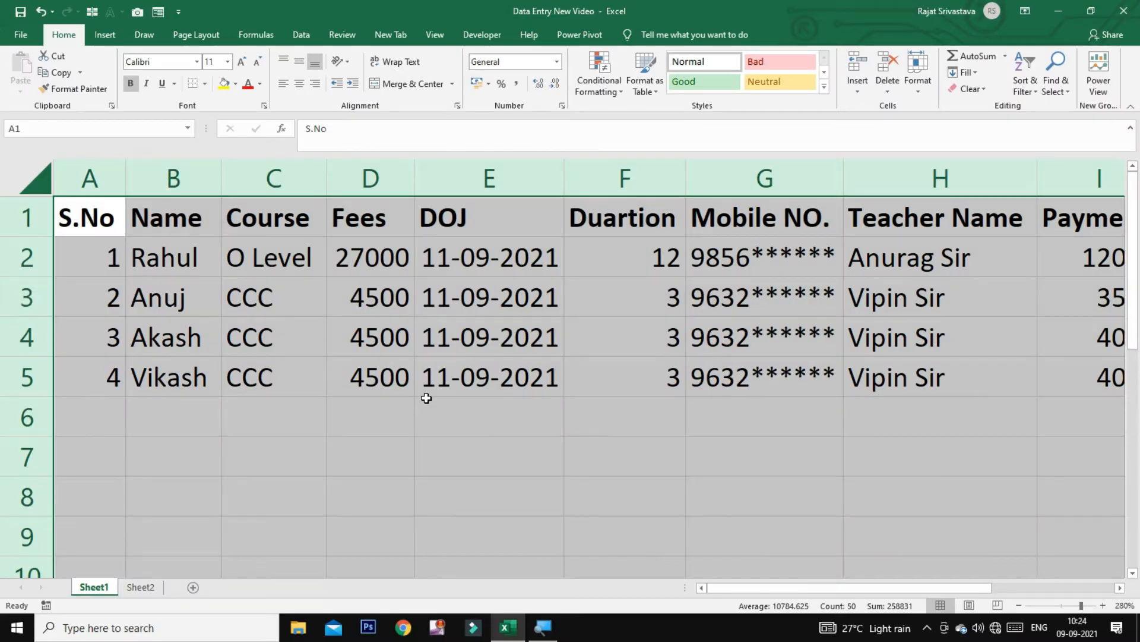
left_click(428, 396)
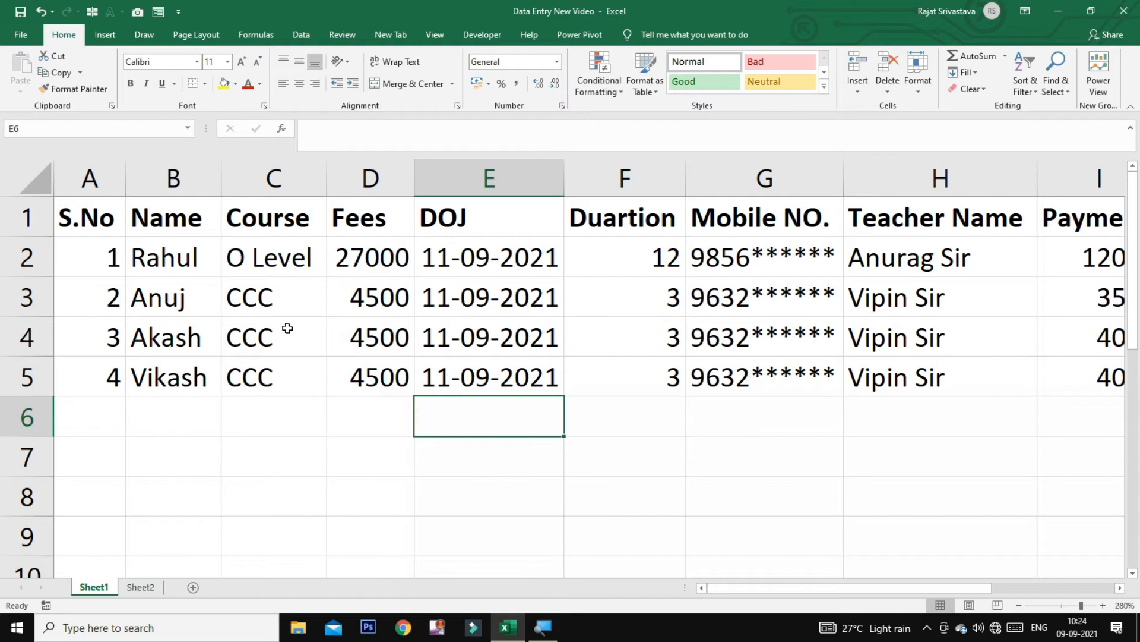
left_click(83, 221)
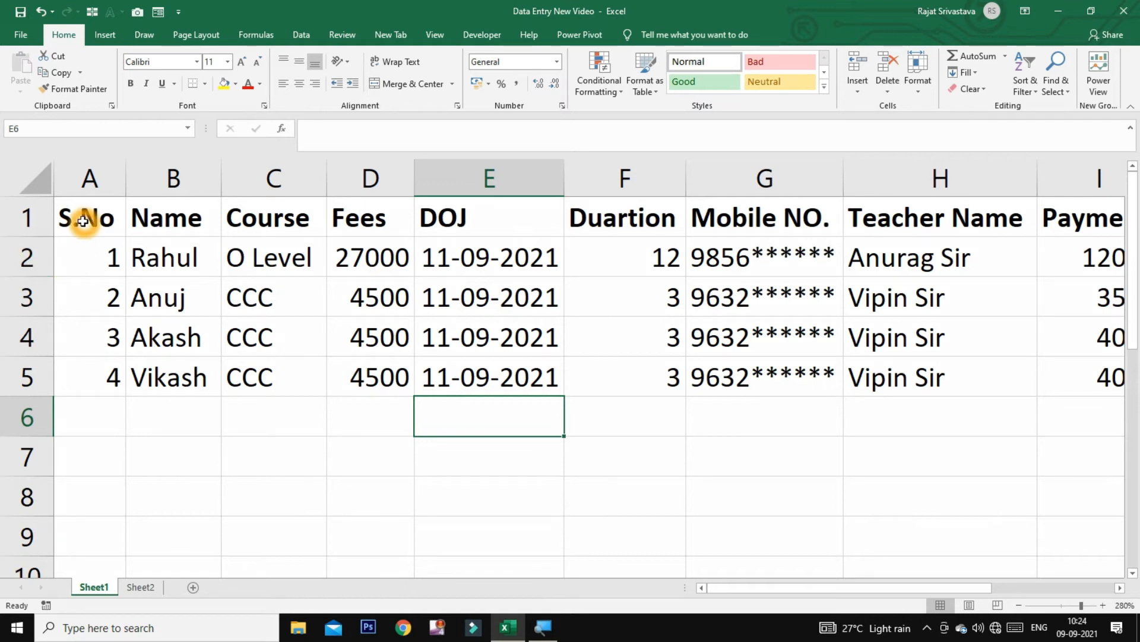
left_click_drag(83, 220, 911, 229)
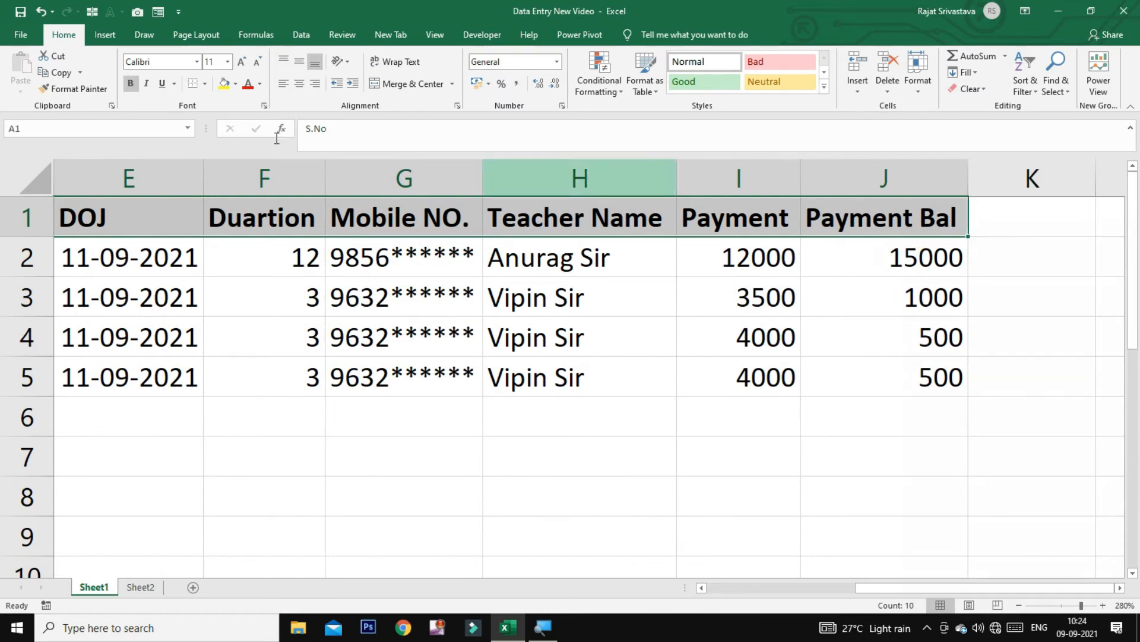
Fill the selected header row yellow and make its heading text red
left_click(237, 86)
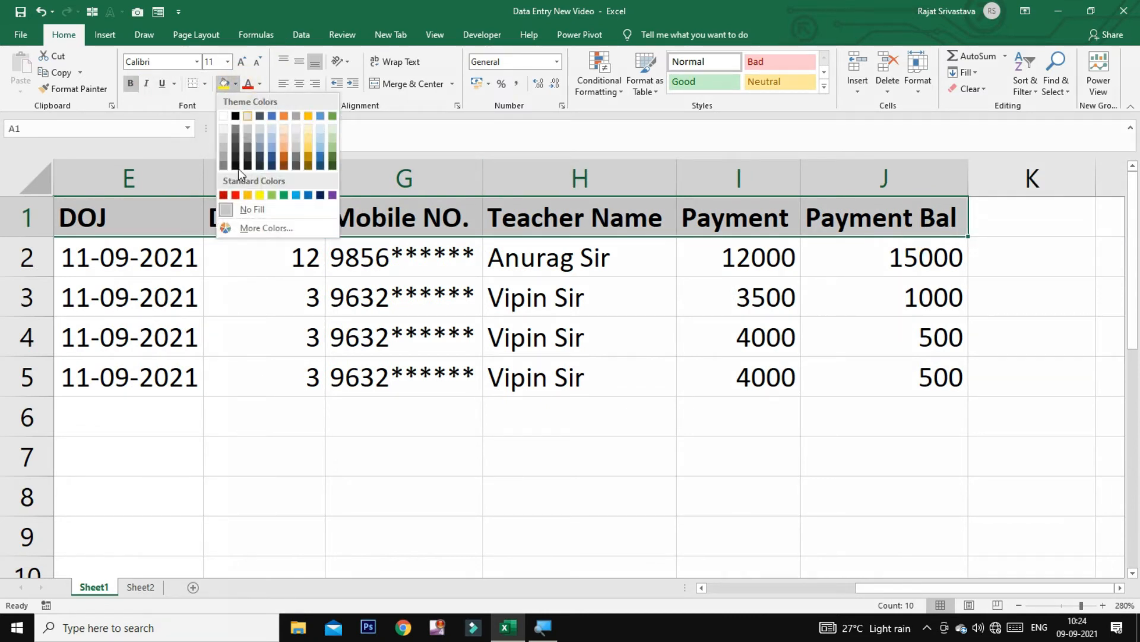
left_click(262, 195)
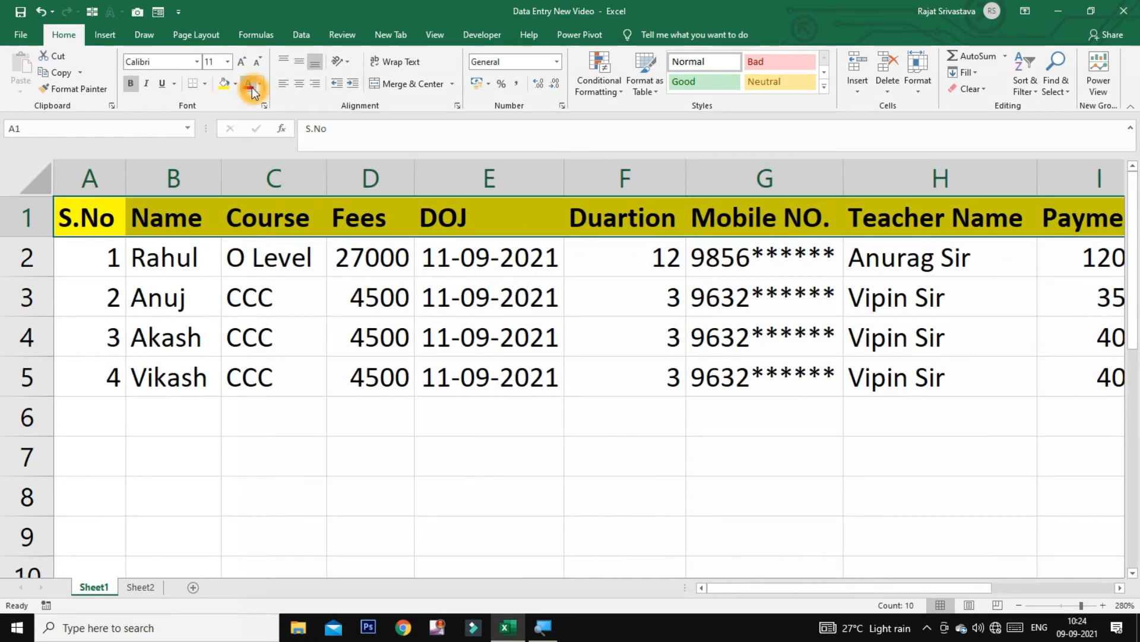
left_click(251, 86)
Apply All Borders to the student table range A1:J5
left_click(196, 301)
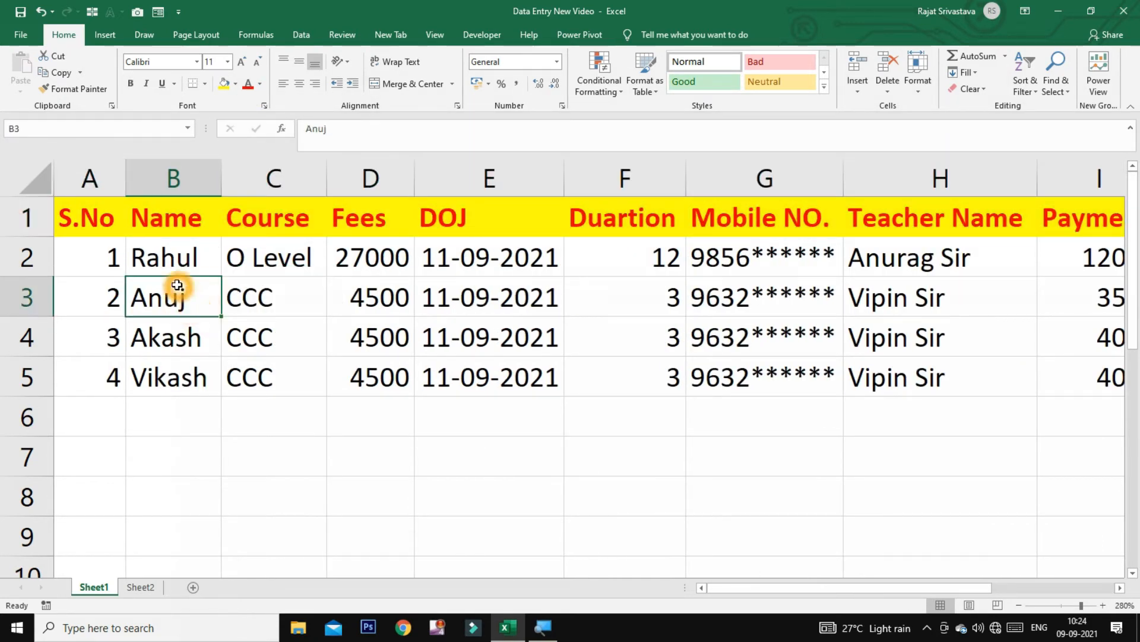
left_click_drag(78, 219, 943, 392)
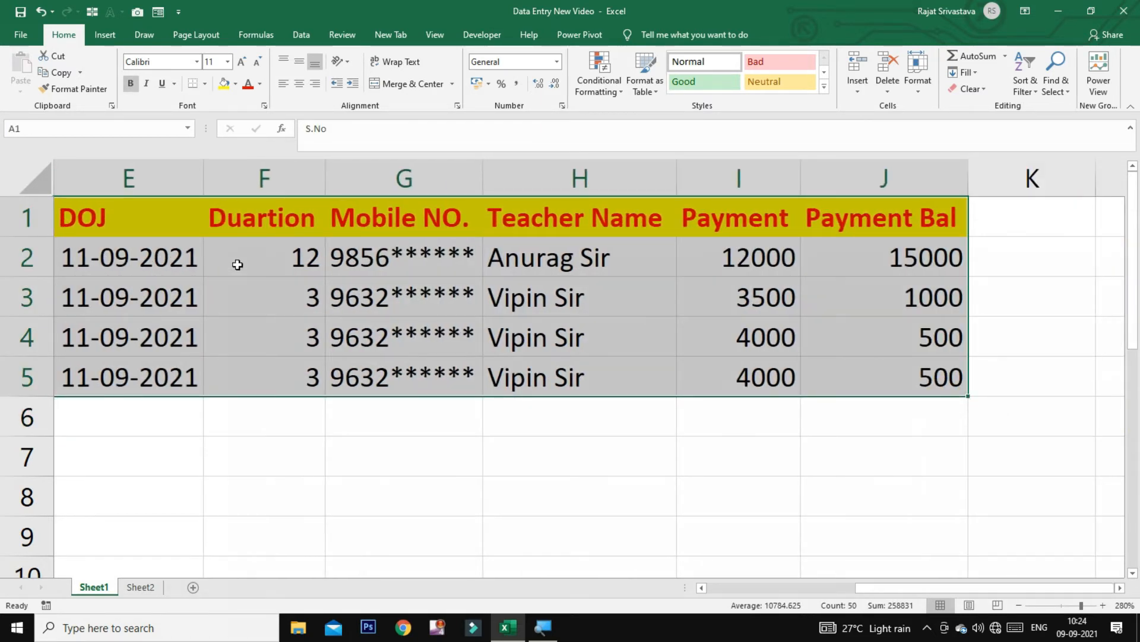
left_click(206, 84)
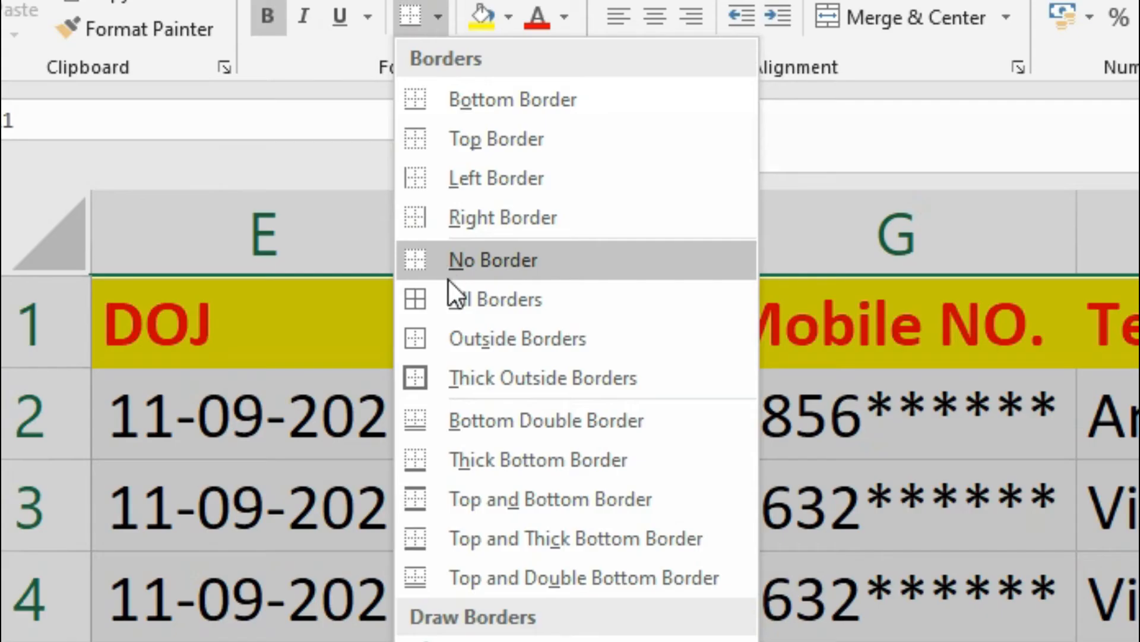
left_click(212, 206)
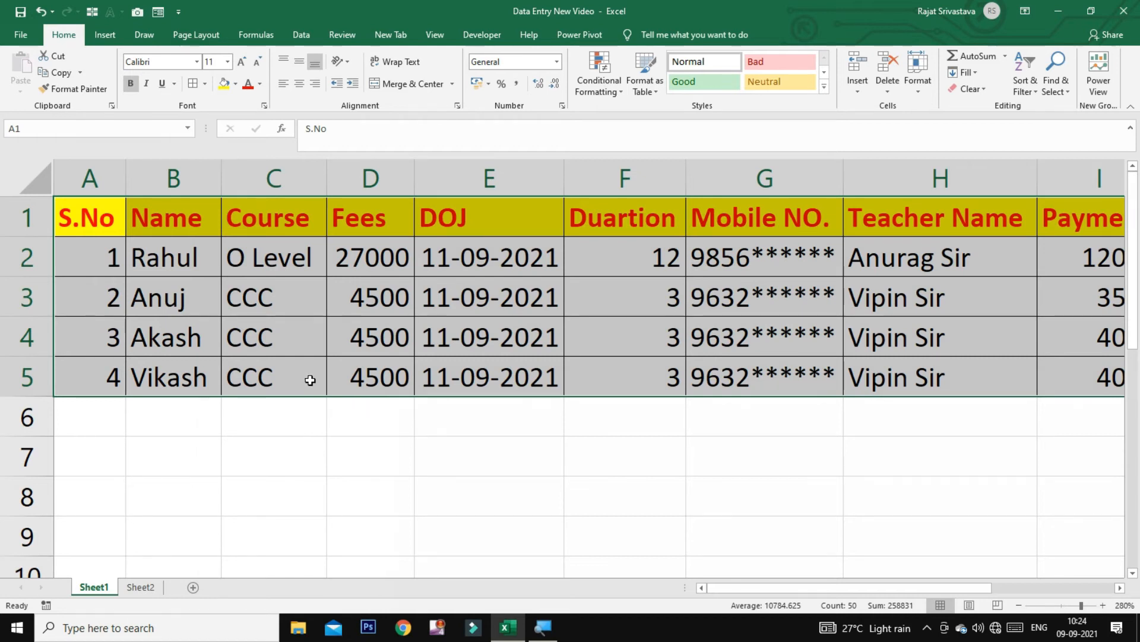
Extend the All Borders grid down to row 14, then go to cell B6
key("shift+Down")
key("shift+Down")
key("shift+Down")
key("shift+Down")
key("shift+Down")
key("shift+Down")
key("shift+Down")
key("shift+Down")
key("shift+Down")
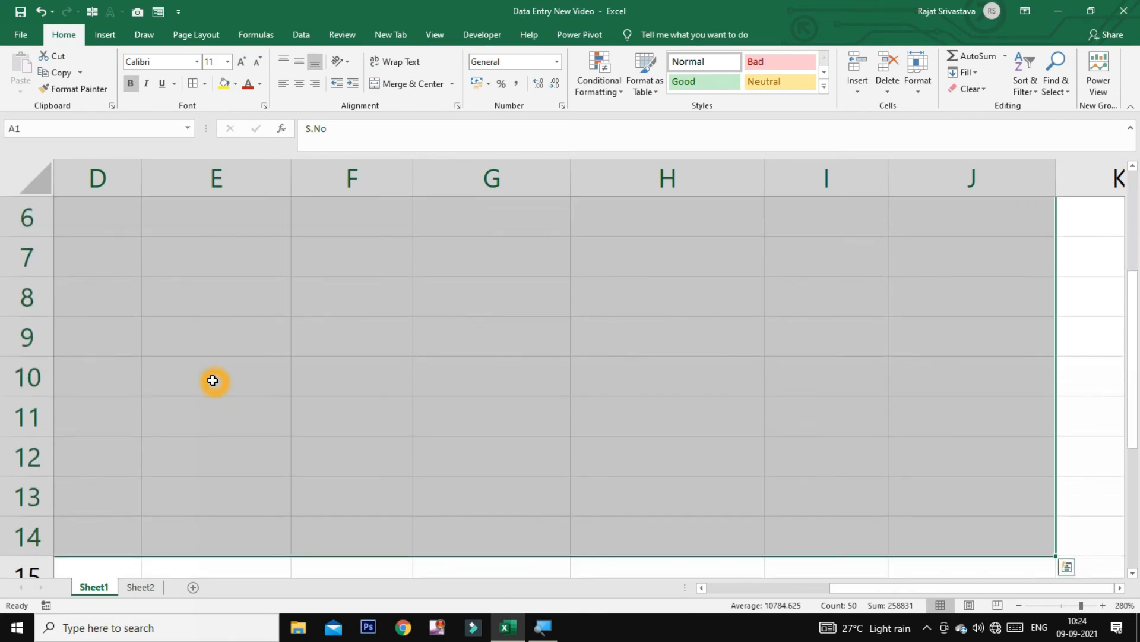
left_click(193, 84)
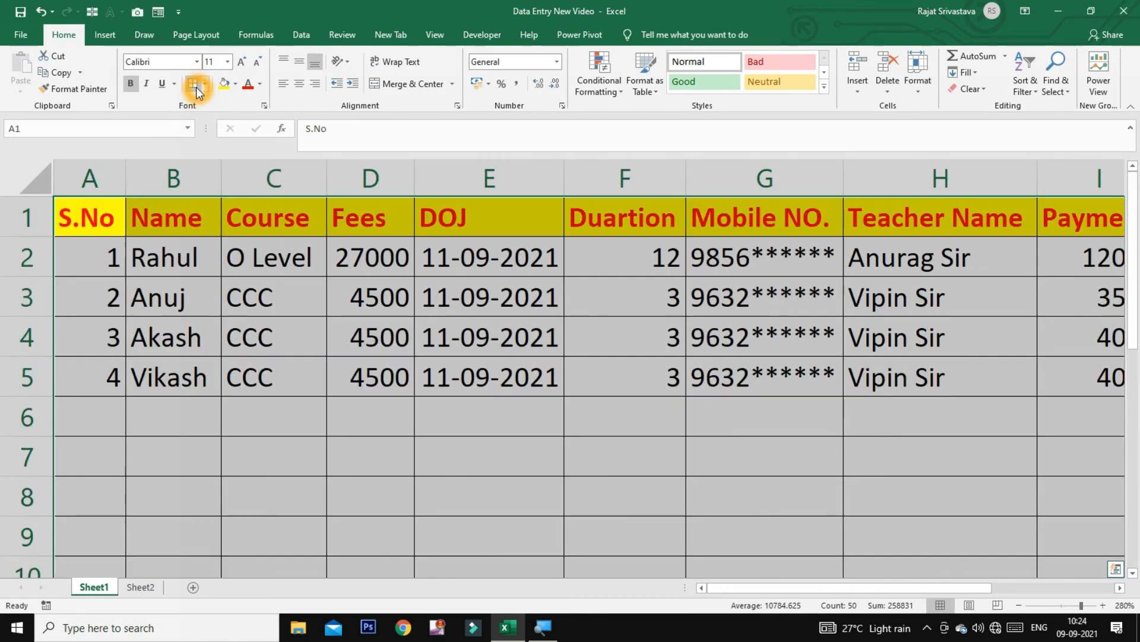
left_click(217, 466)
scroll(372, 346, "down", 3)
scroll(372, 346, "up", 3)
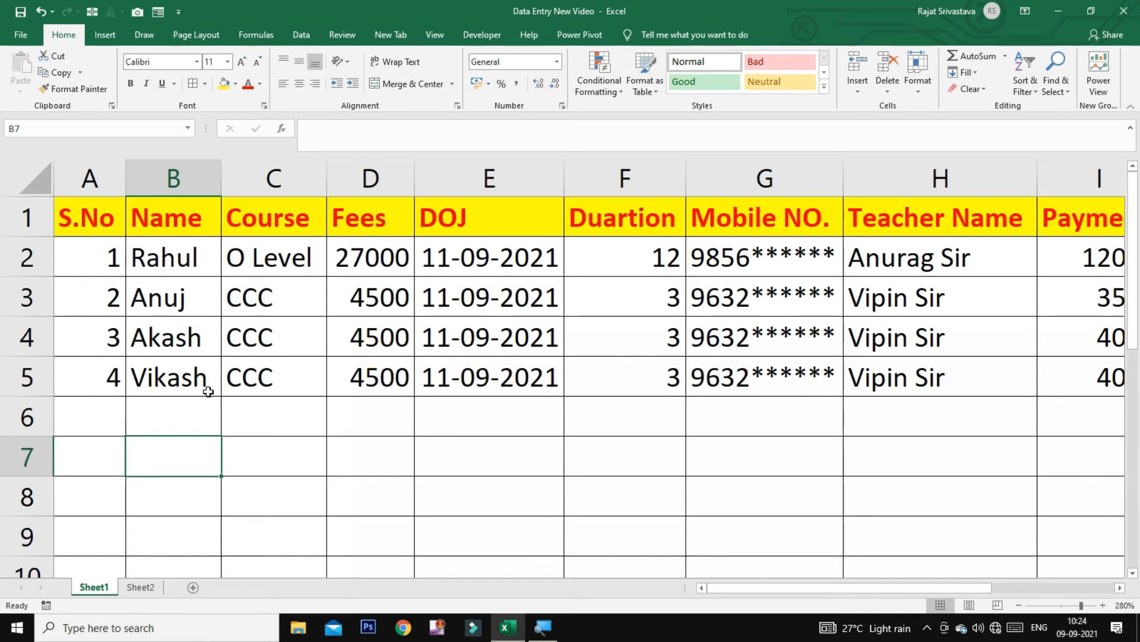
left_click(145, 416)
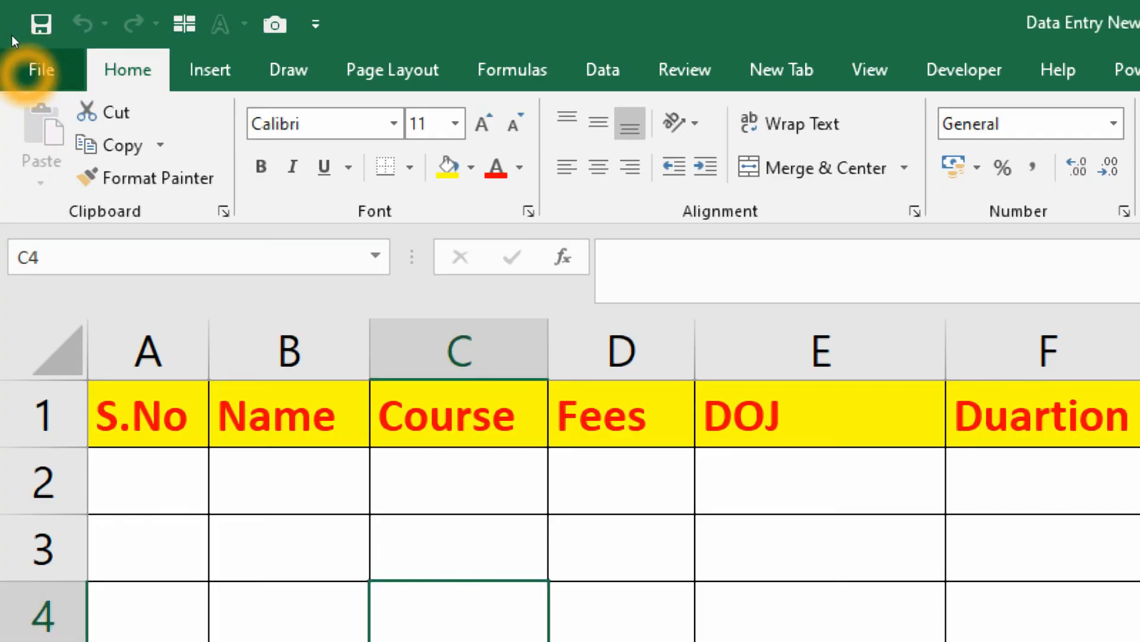
Open Excel Options from the File menu and drag the window fully into view
left_click(40, 69)
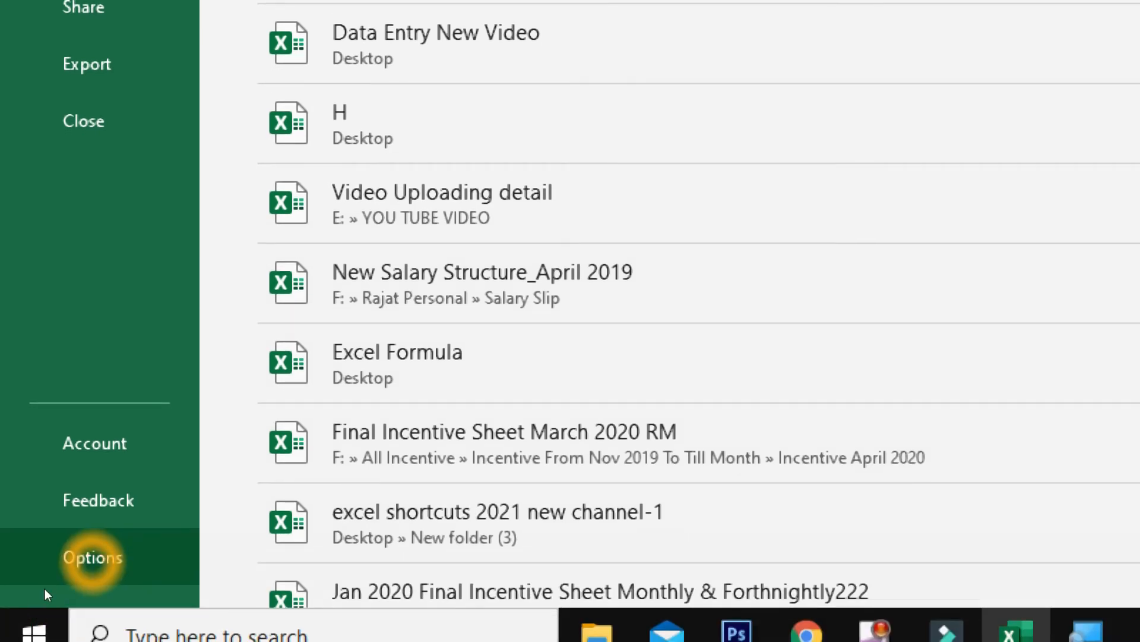
left_click(45, 589)
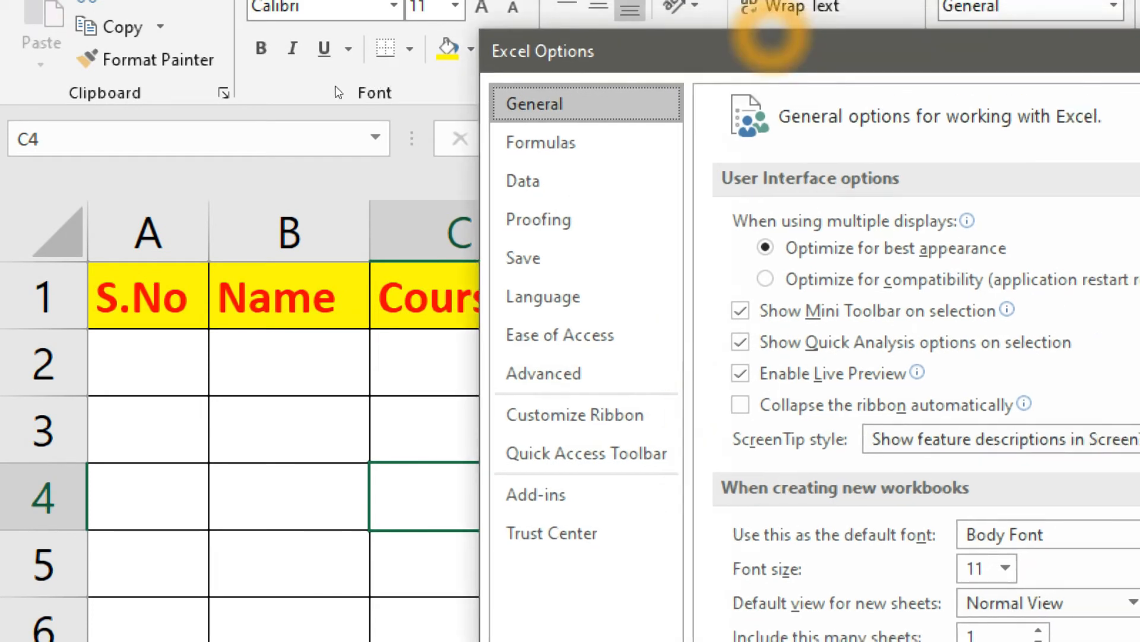
left_click_drag(771, 36, 433, 42)
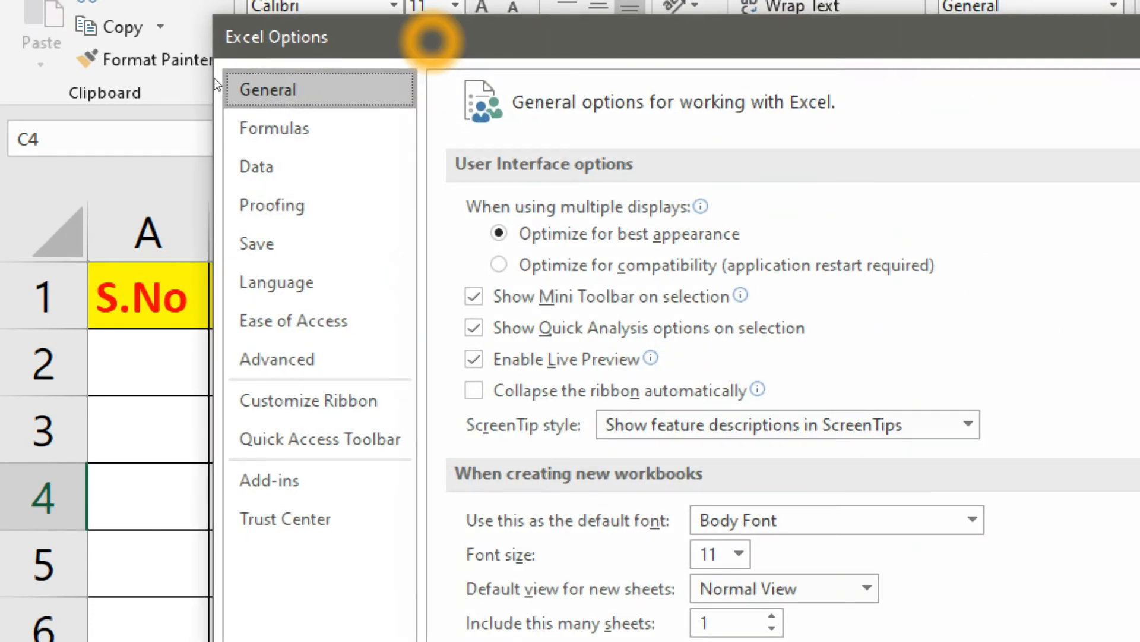
left_click(366, 436)
On the Quick Access Toolbar page, list the Commands Not in the Ribbon
left_click(319, 445)
left_click(344, 442)
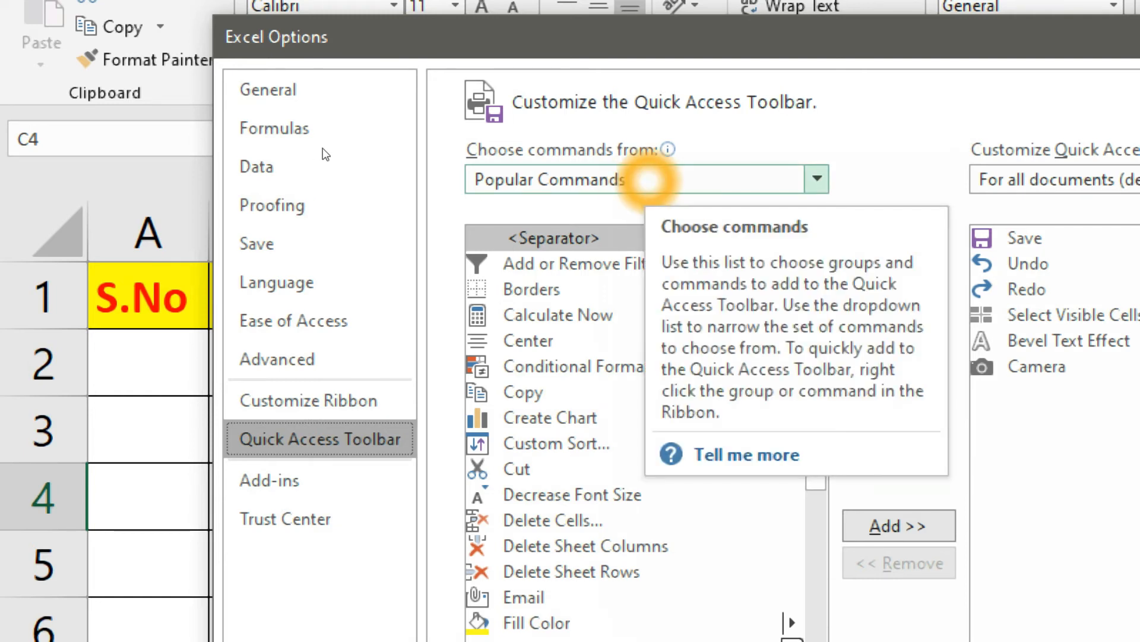
left_click(817, 179)
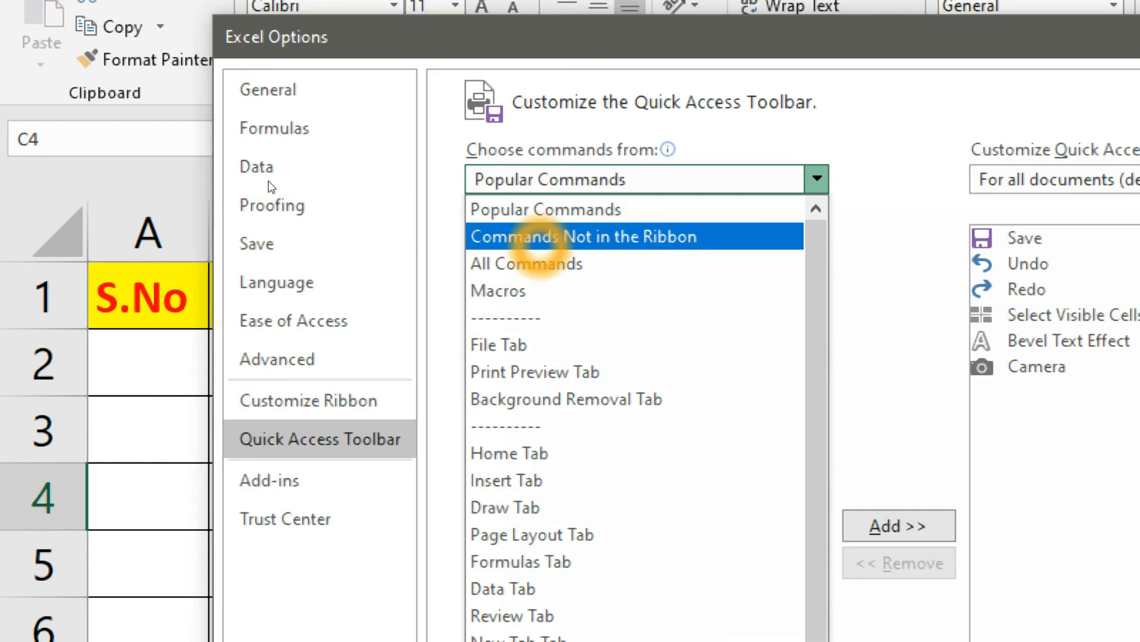
left_click(538, 236)
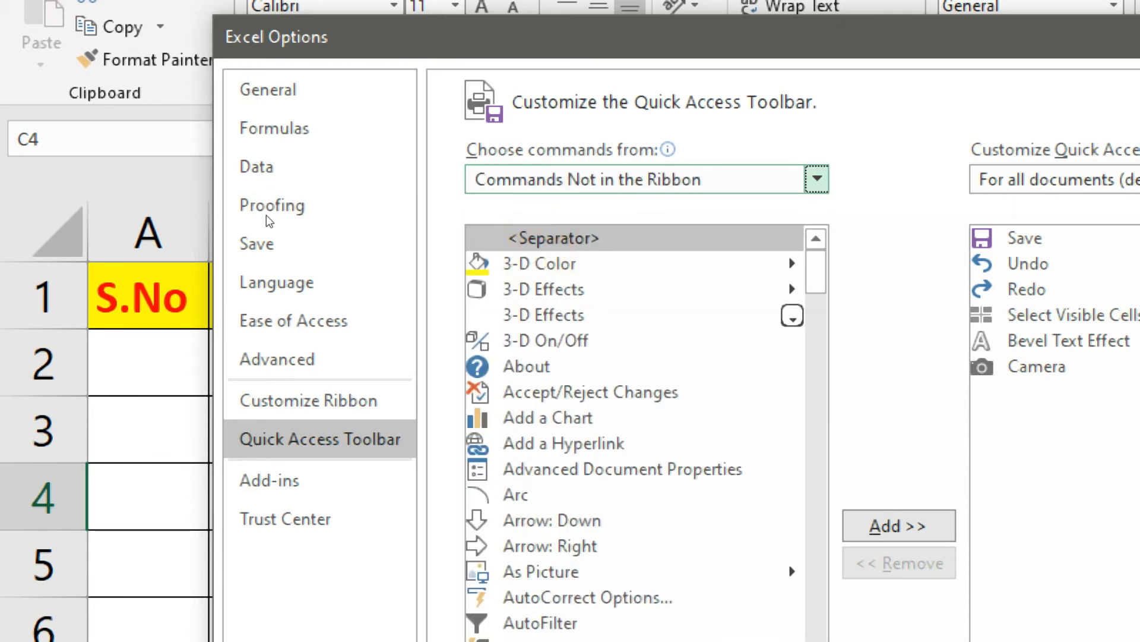
Add the Form... command to the Quick Access Toolbar and confirm with OK
left_click(547, 315)
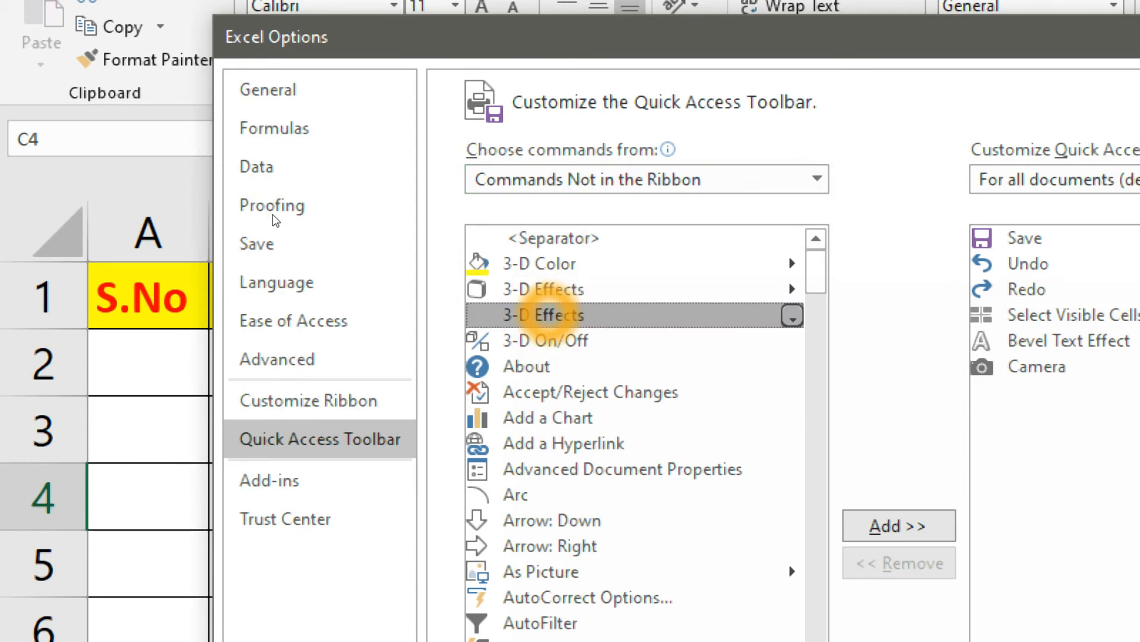
key("f")
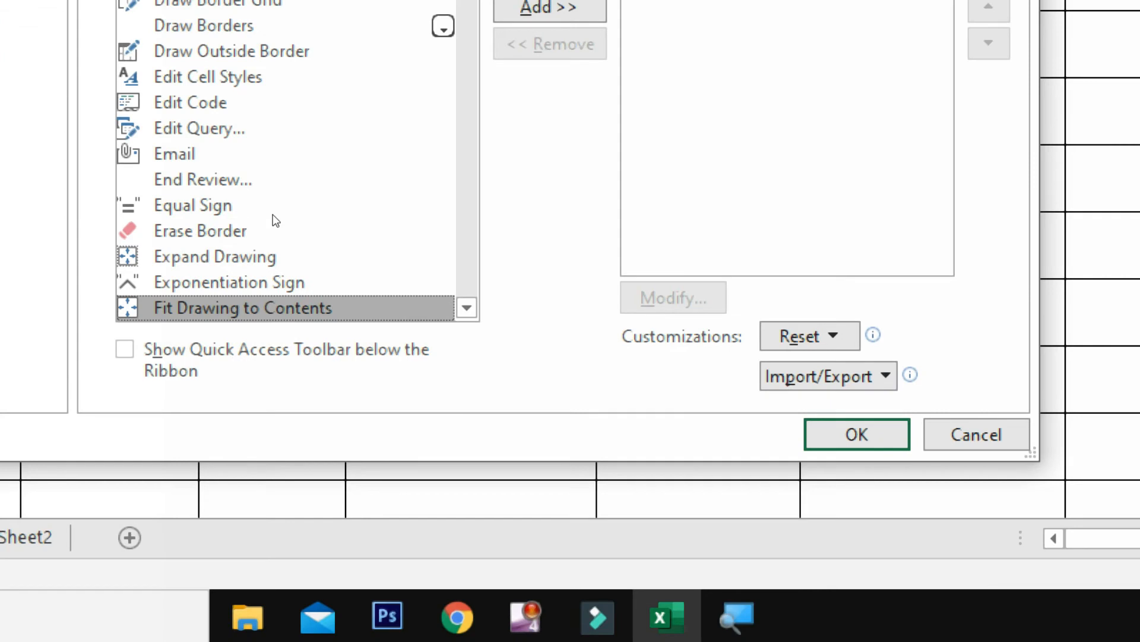
left_click(271, 312)
left_click(200, 319)
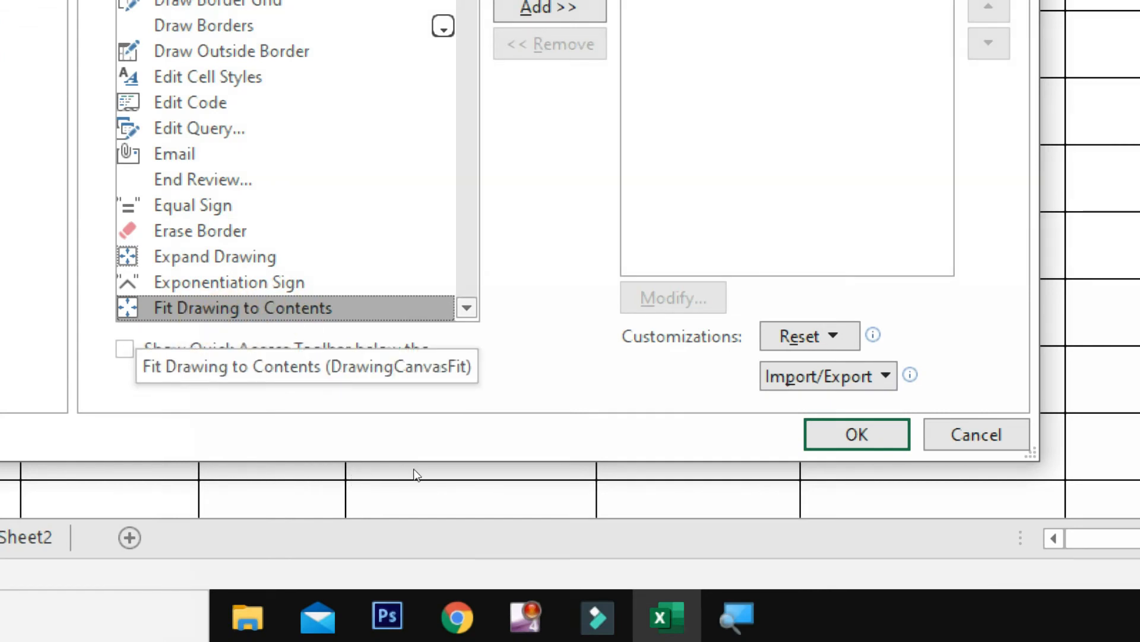
left_click(475, 308)
left_click(471, 310)
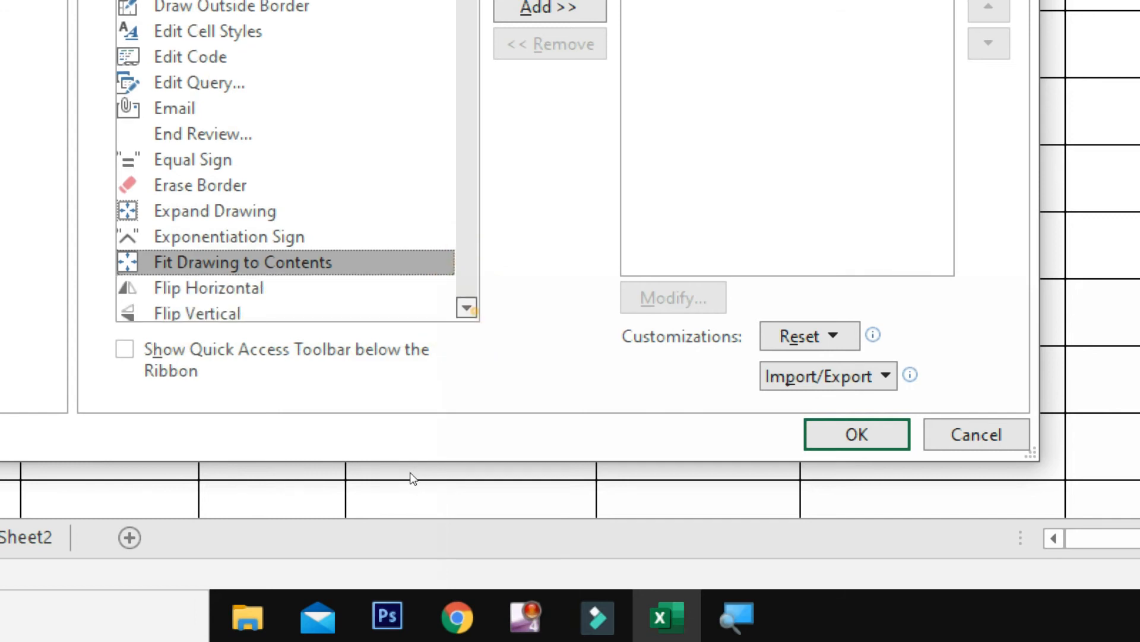
left_click(473, 308)
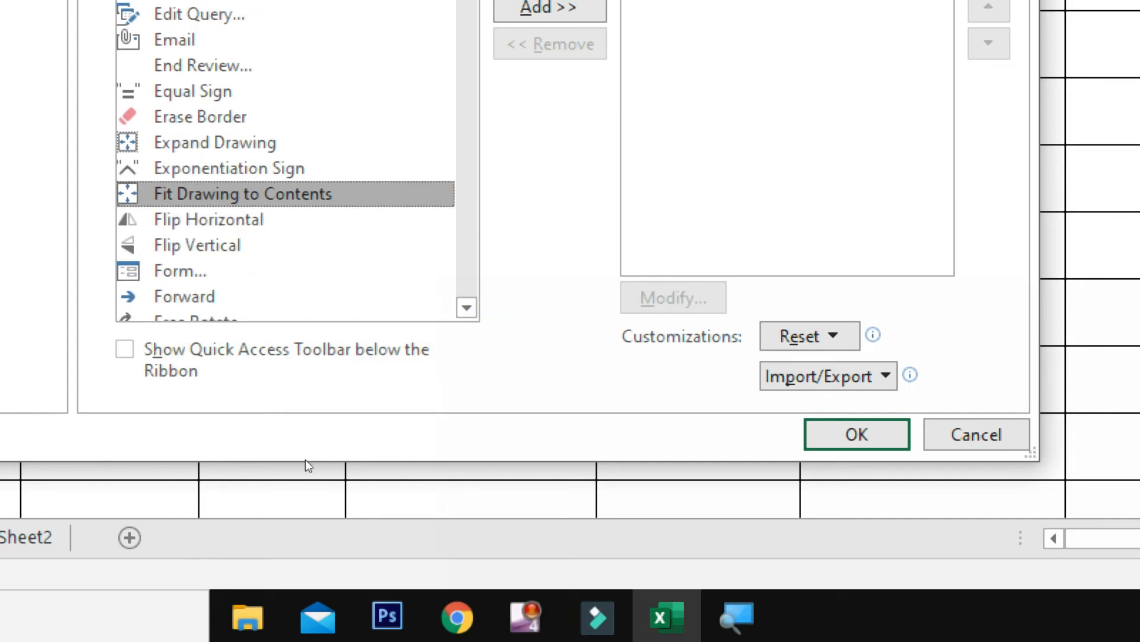
left_click(176, 272)
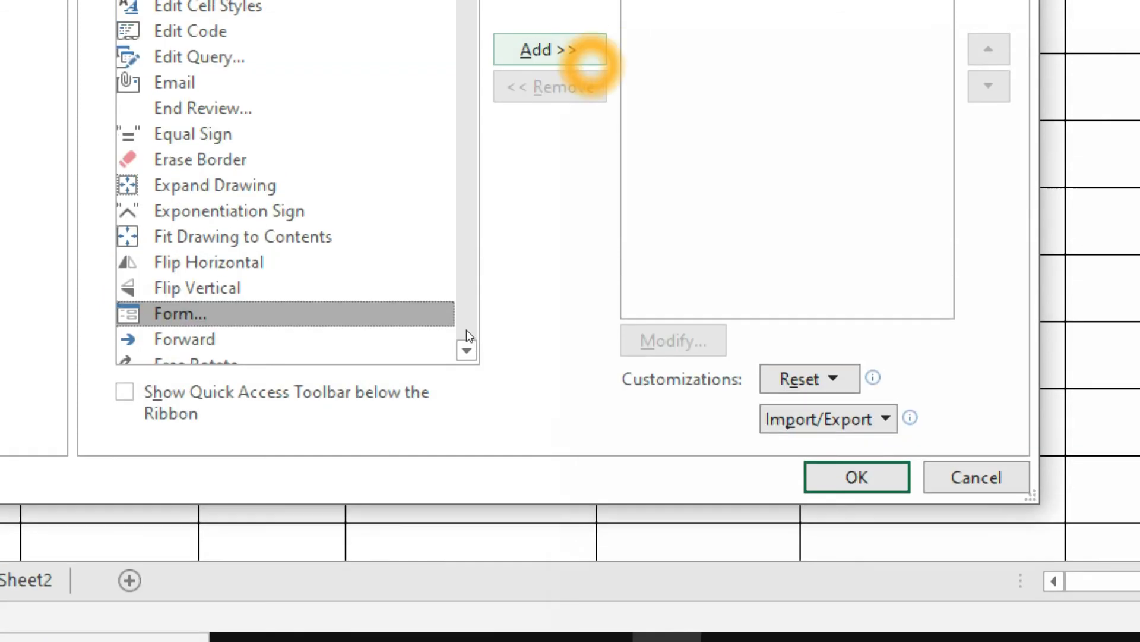
left_click(558, 8)
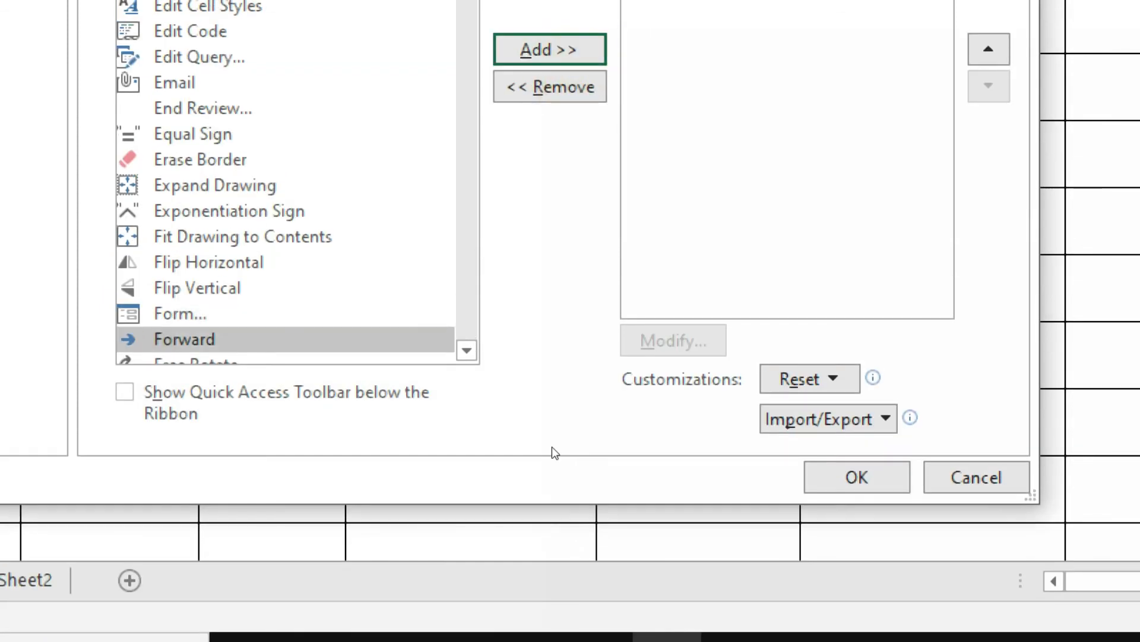
left_click(857, 477)
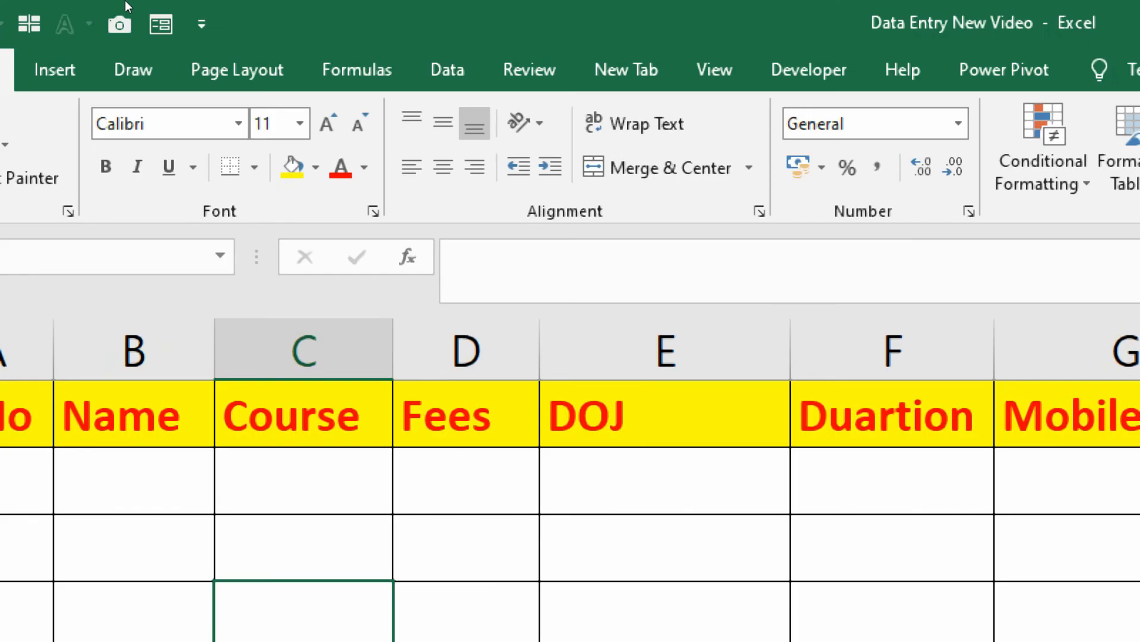
Try the new Form button, then select Sheet3's header row A1:J1
left_click(160, 23)
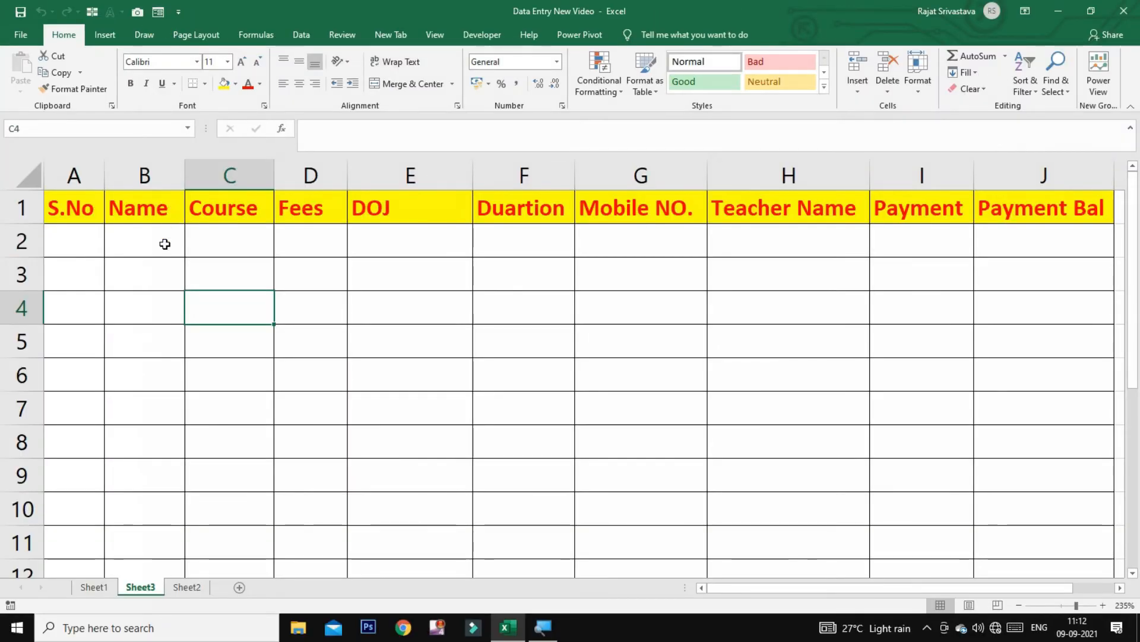
left_click(158, 525)
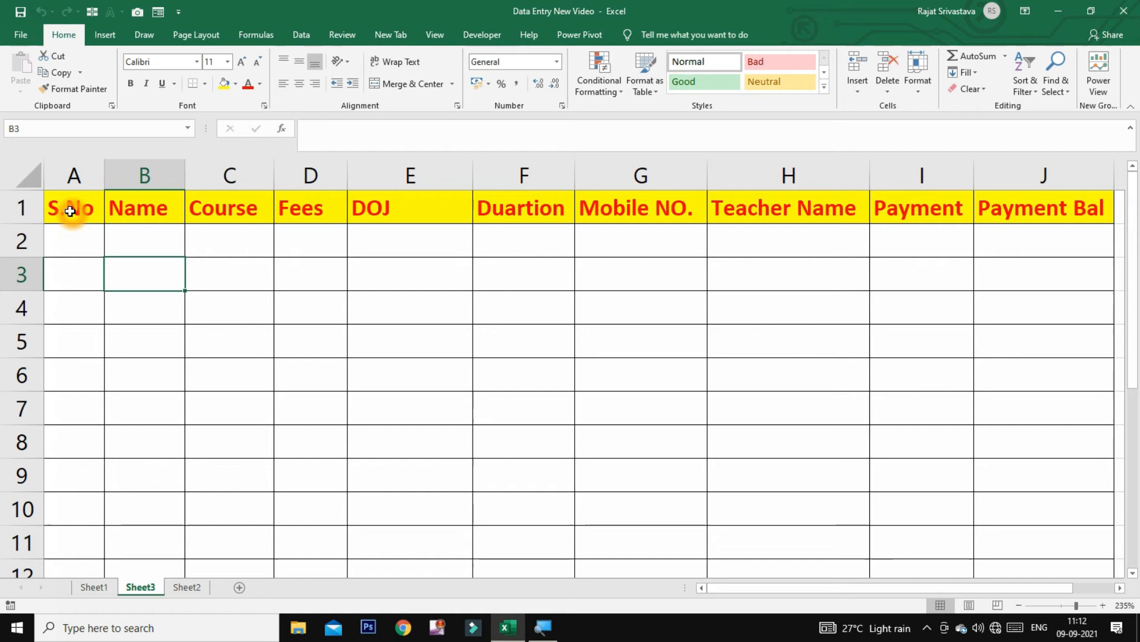
left_click_drag(70, 211, 1087, 196)
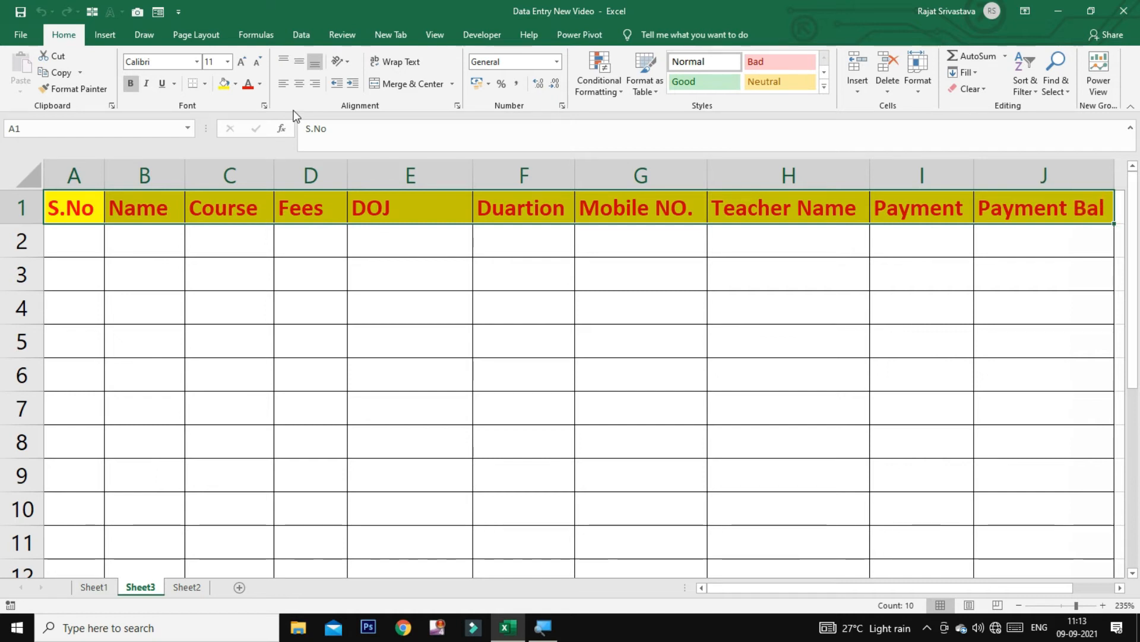
Open the data form for Sheet3, dismissing the column-label warning
left_click(158, 14)
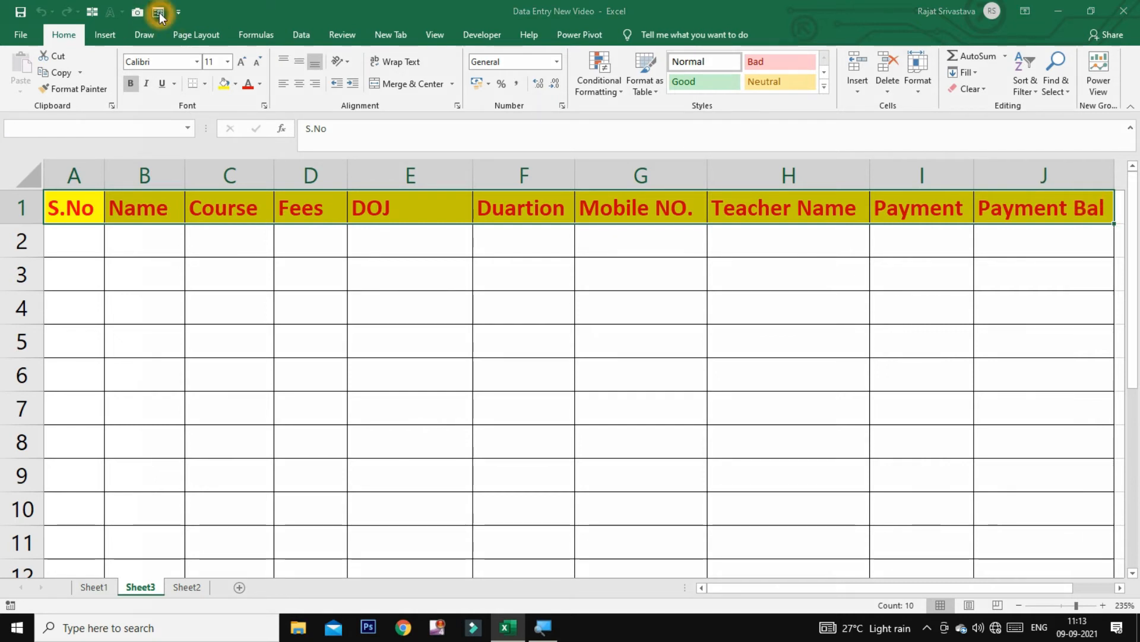
left_click(527, 369)
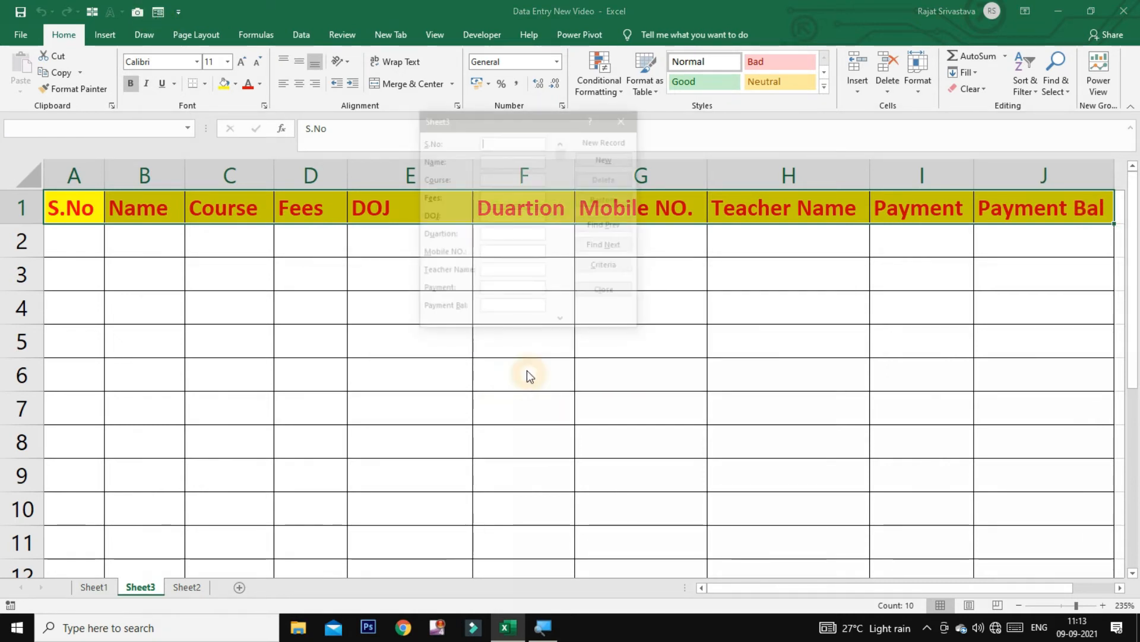
left_click_drag(534, 122, 686, 212)
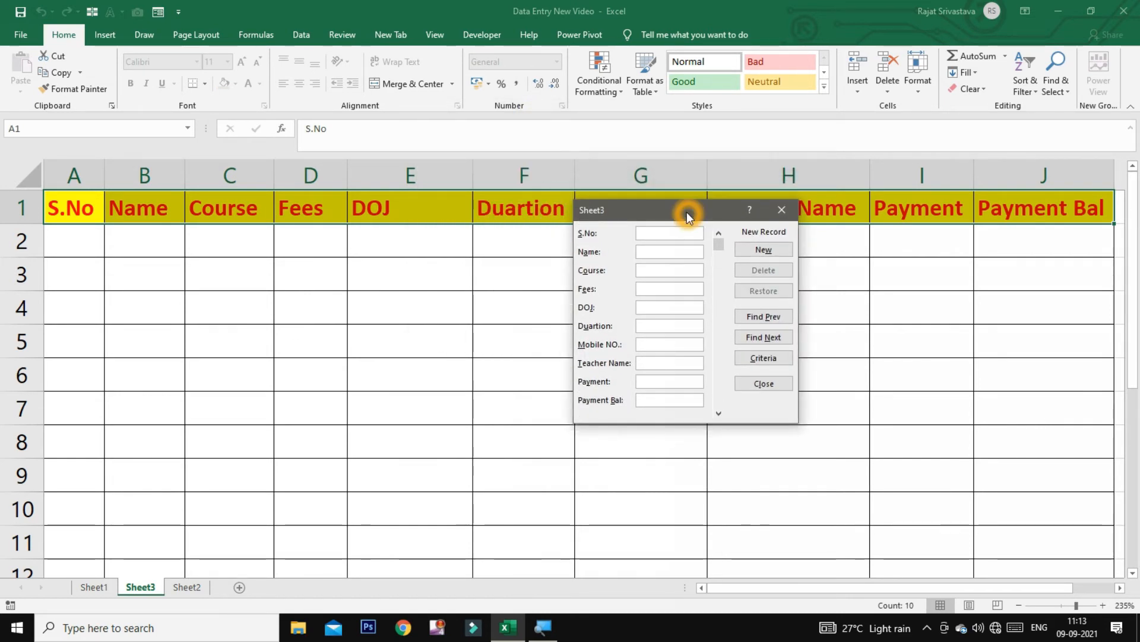
Save record 1: an O Level student, fees 25000, joined 11-9-21, paid 5000, balance 20000
type("1")
key("Tab")
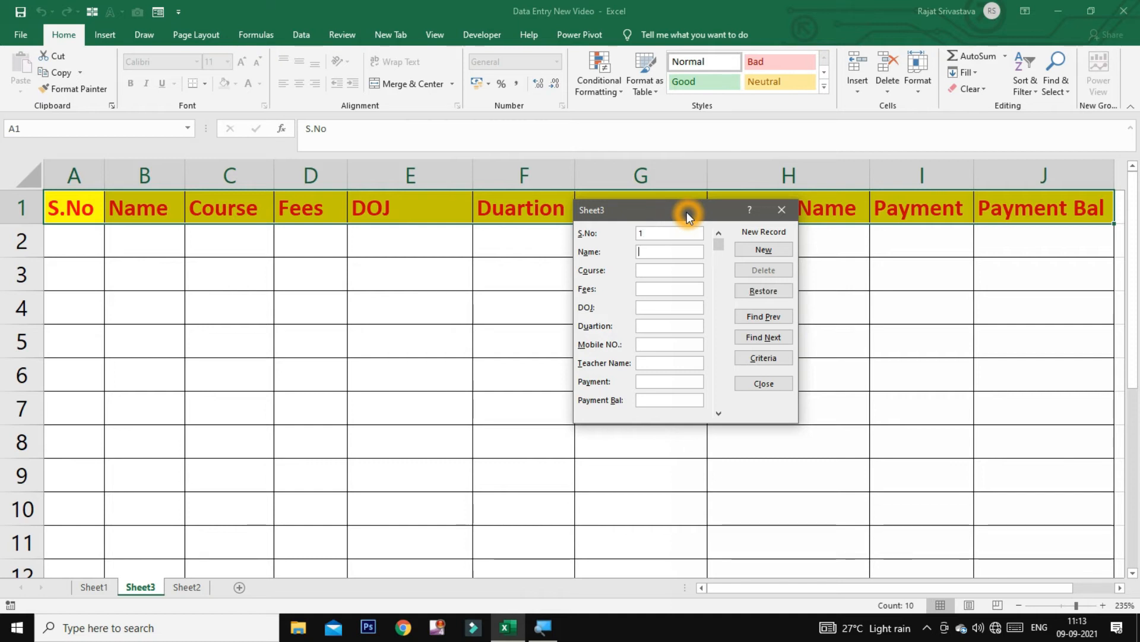
type("Rahul")
key("Tab")
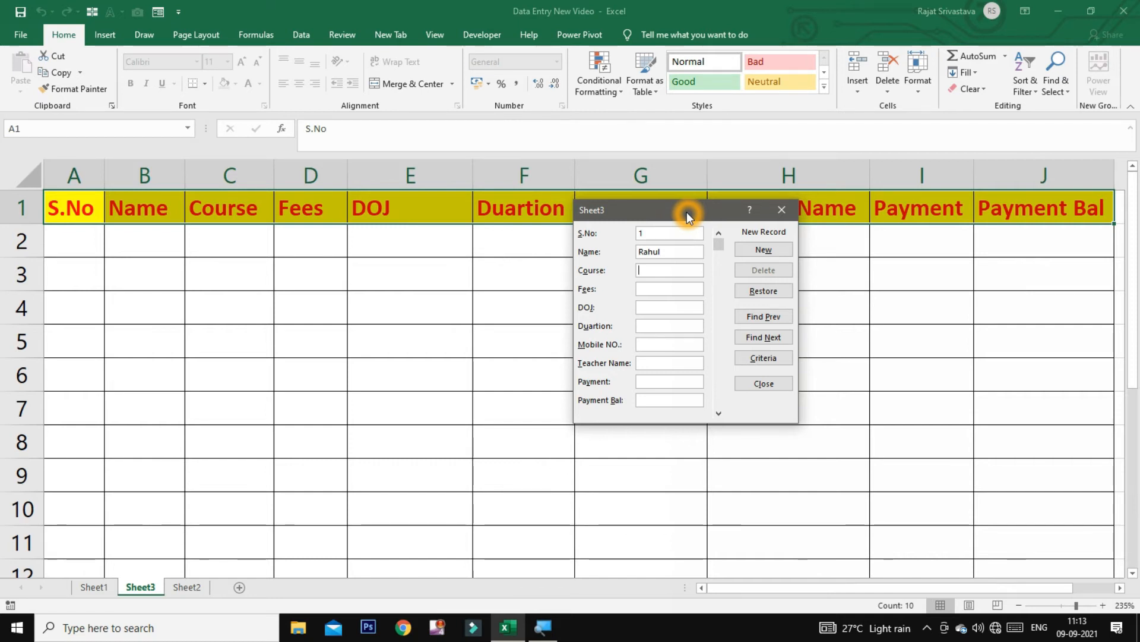
type("O Level")
key("Tab")
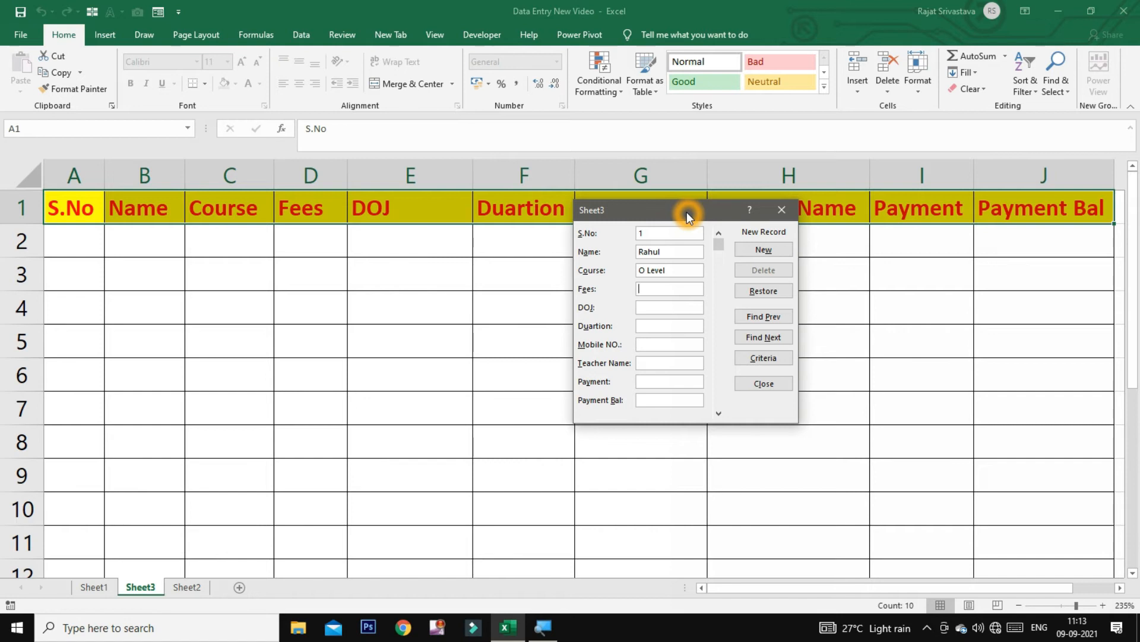
type("25000")
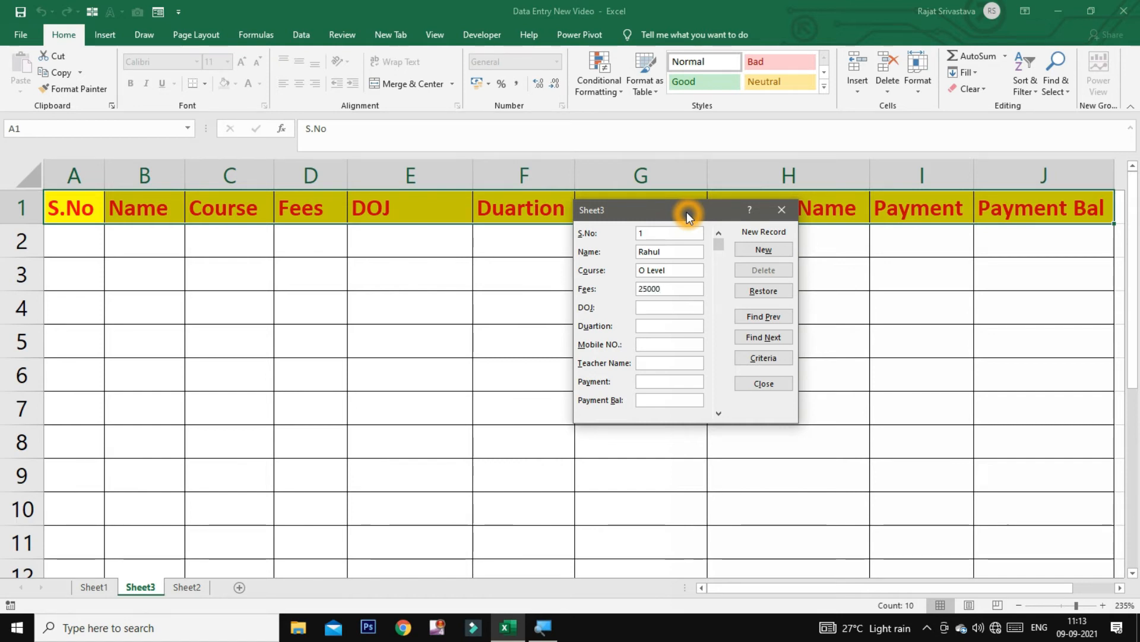
key("Tab")
type("11-9-21")
key("Tab")
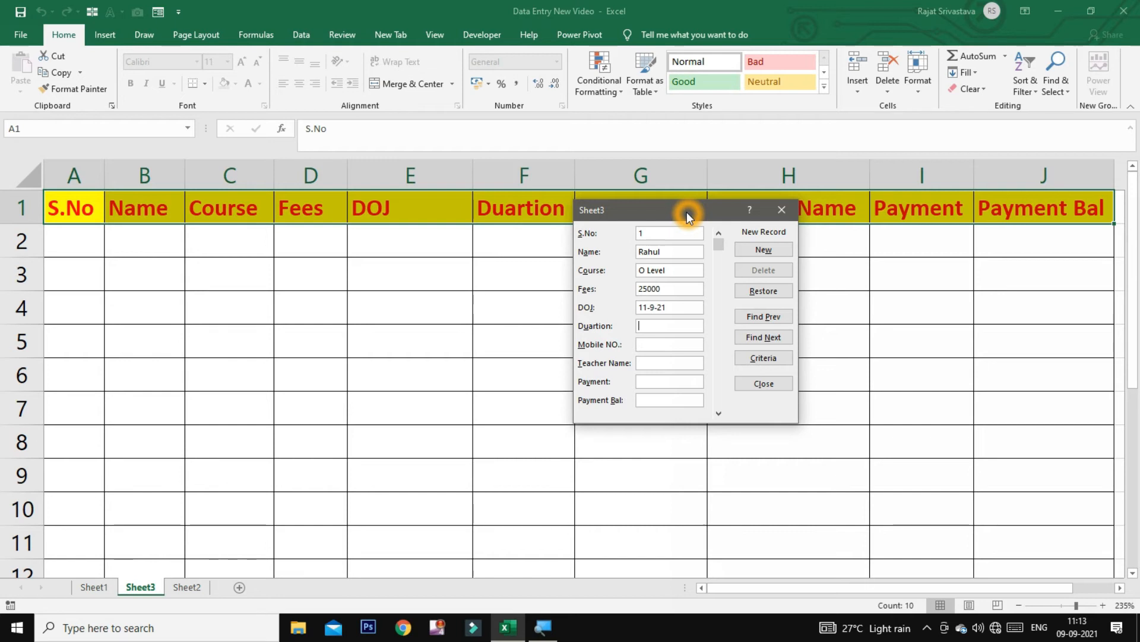
type("12965")
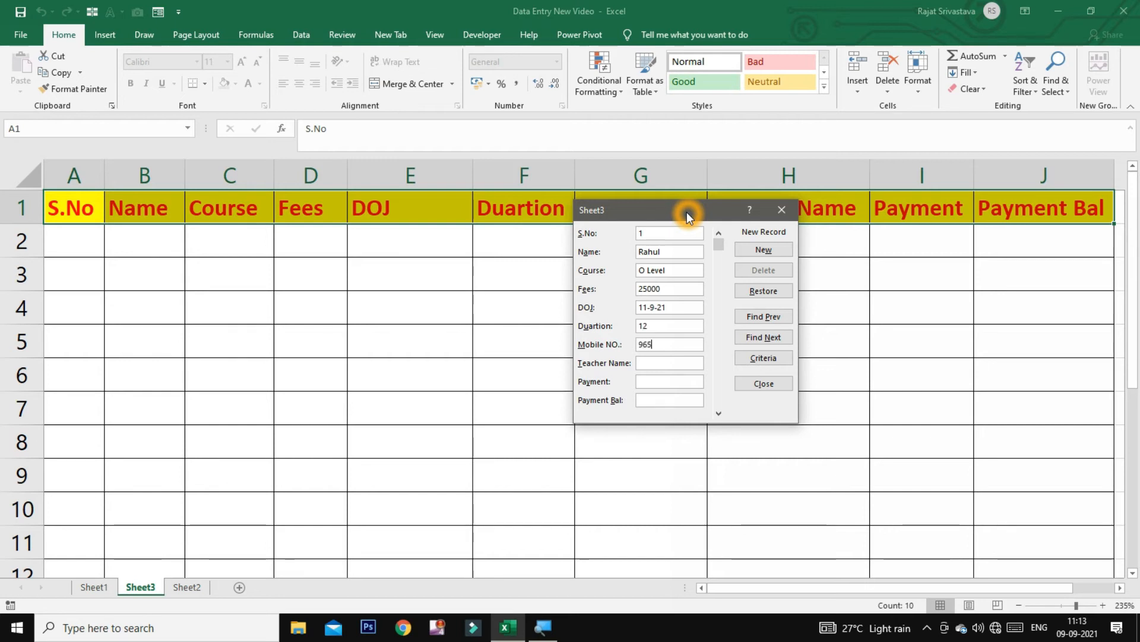
type("8**")
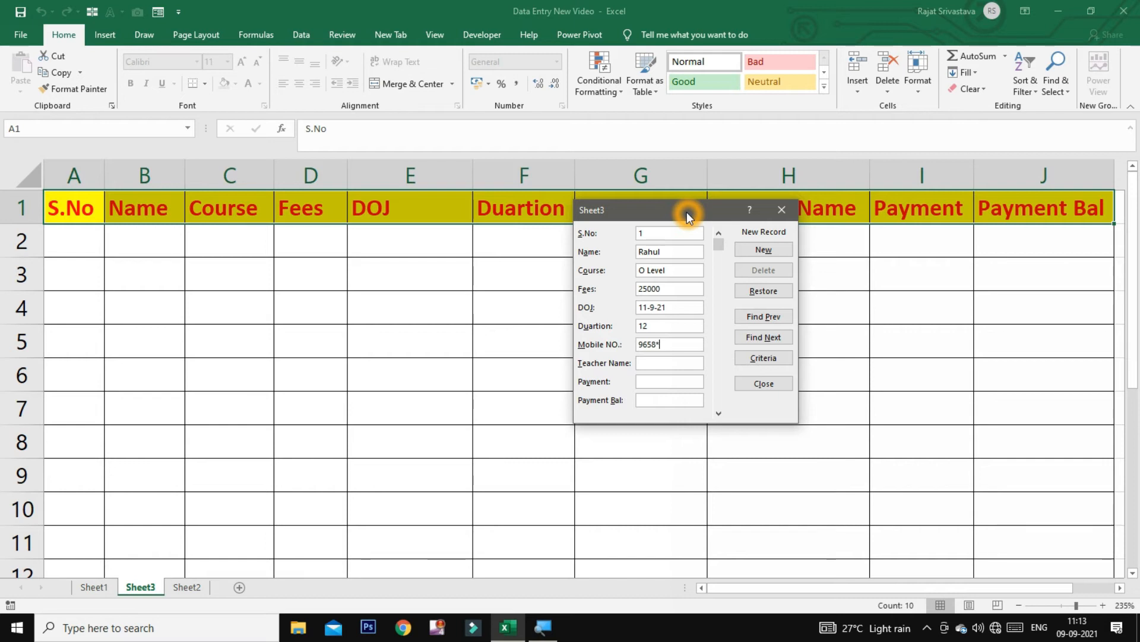
type("***")
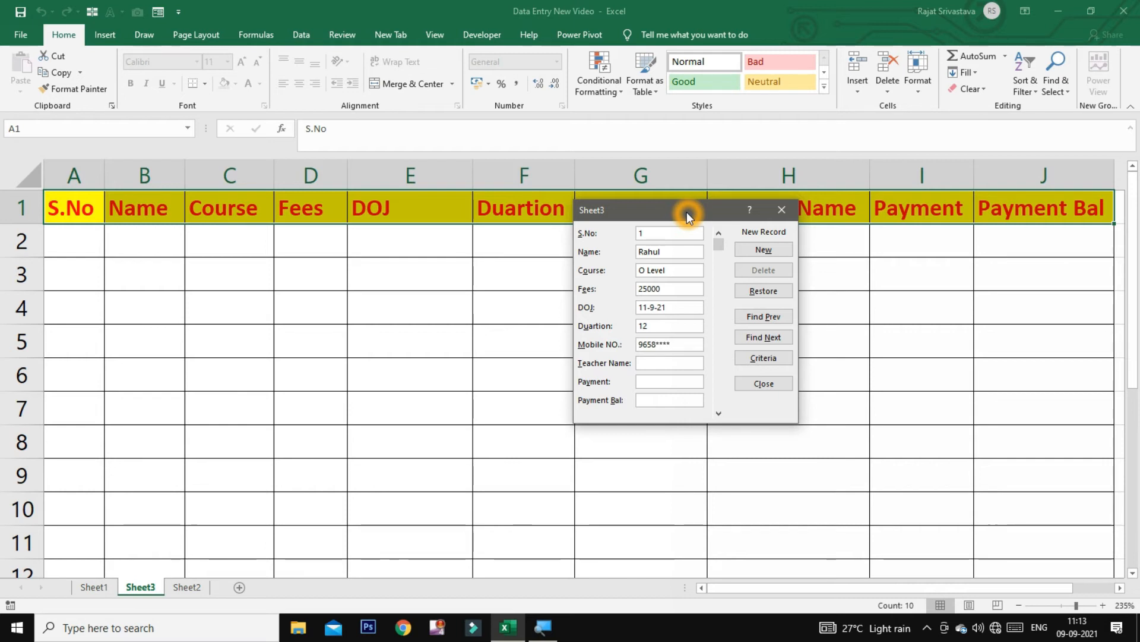
type("*A")
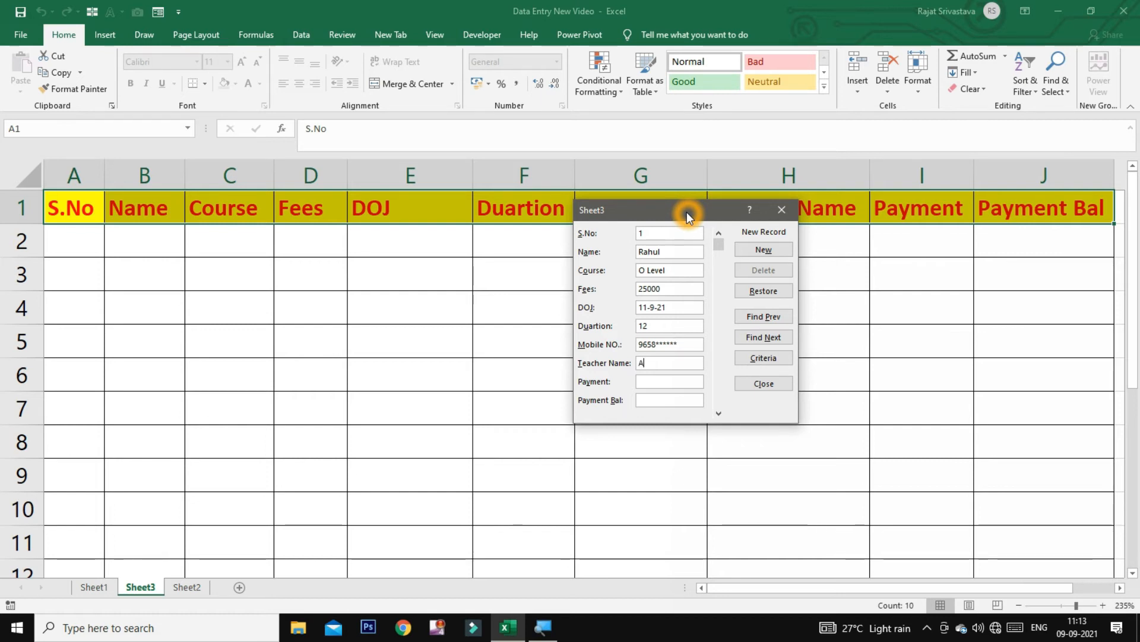
type("nurag Sir")
key("Tab")
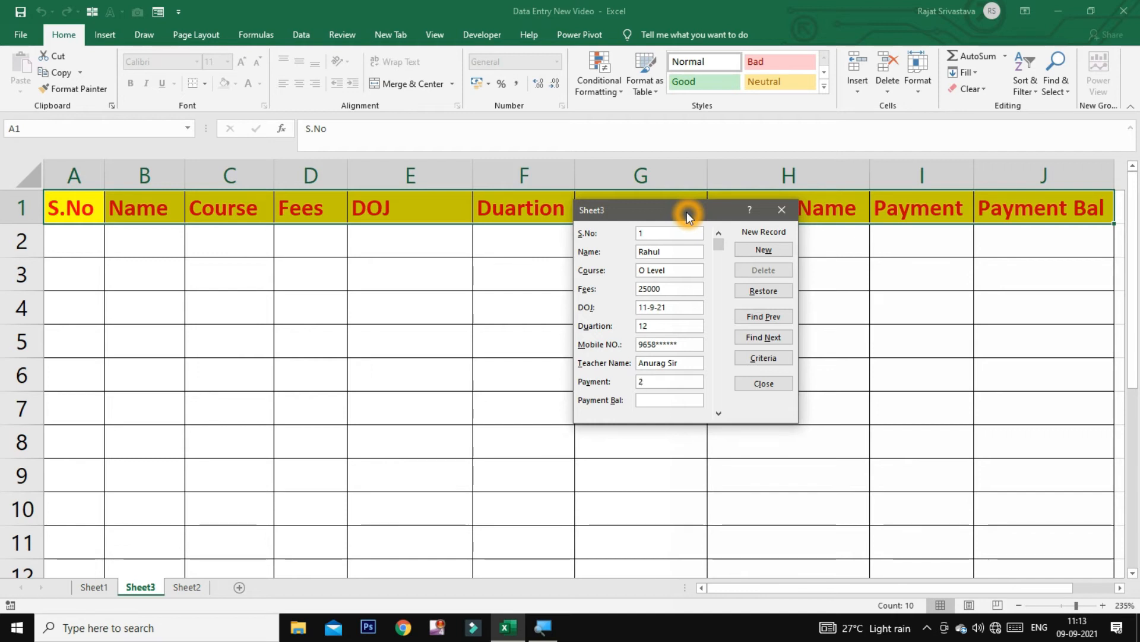
type("5000")
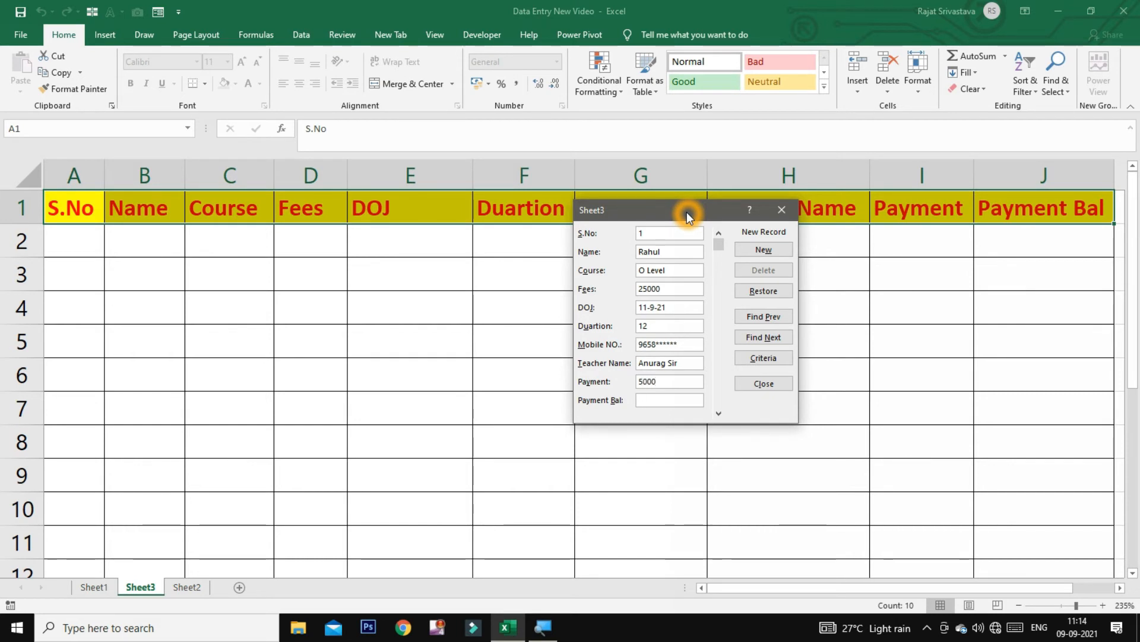
type("20")
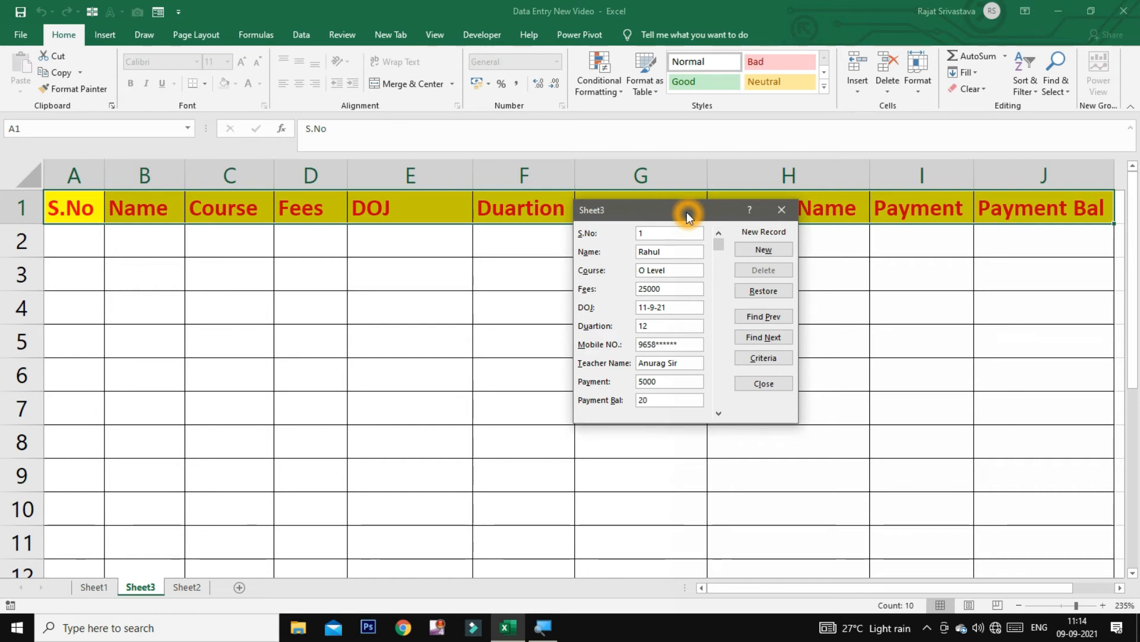
type("000")
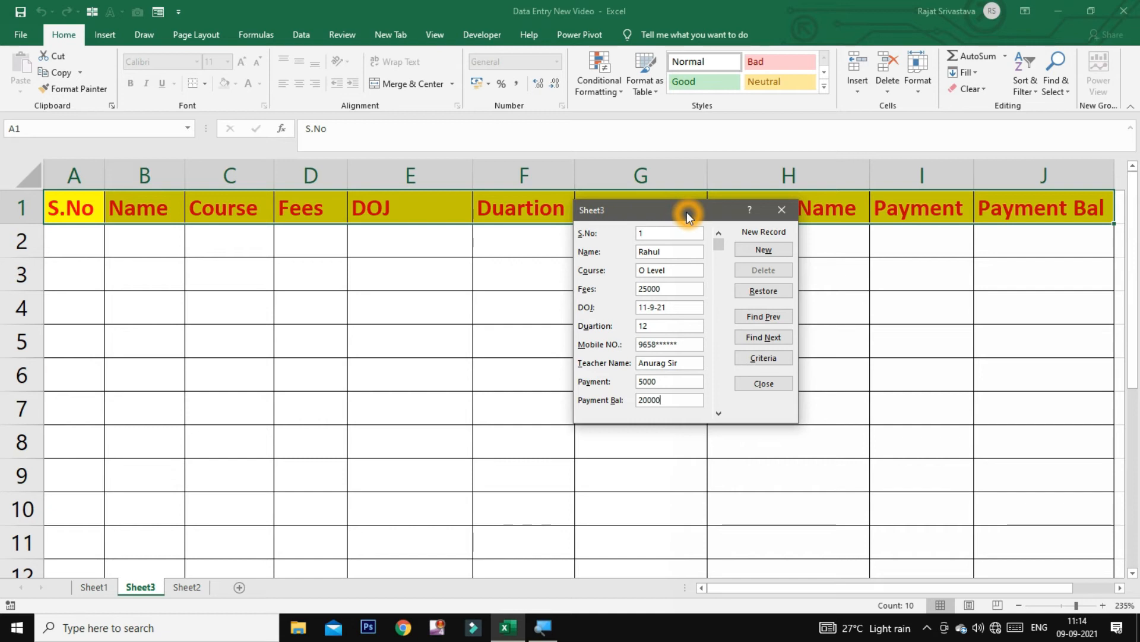
key("Return")
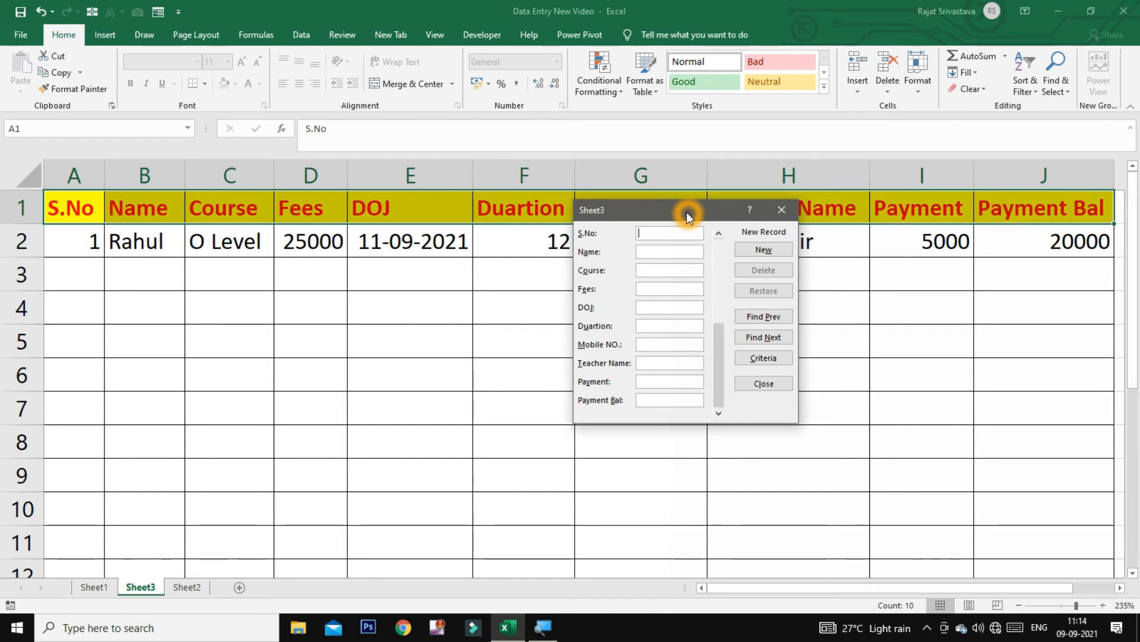
Save record 2: a CCC student with mobile, teacher, payment 3000 and balance 1500
type("2")
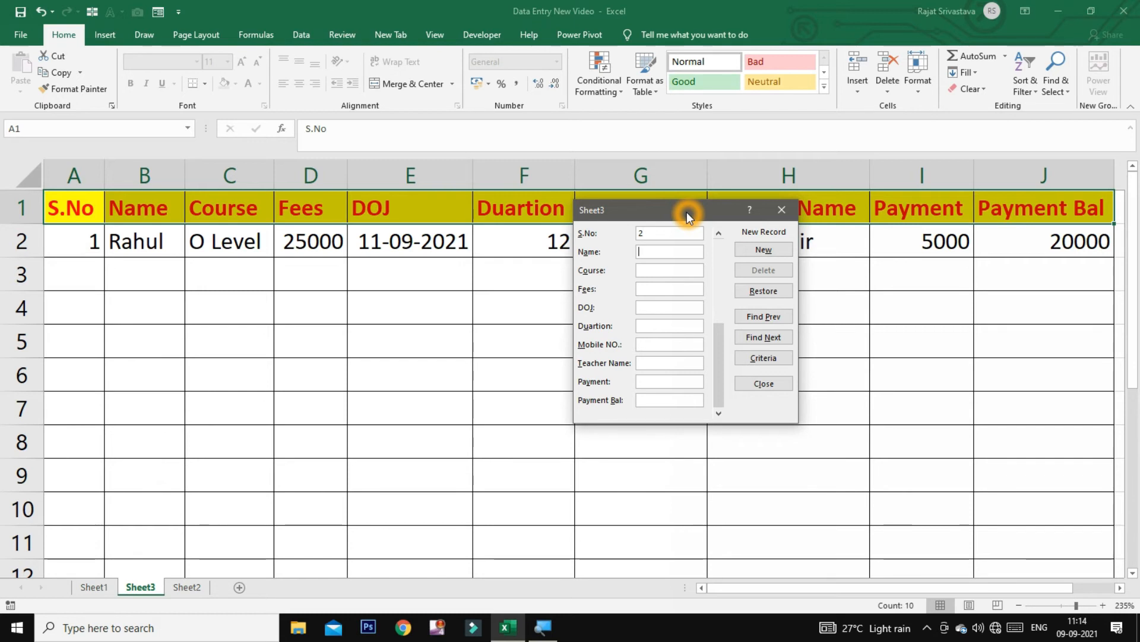
key("Tab")
type("Vijay")
key("Tab")
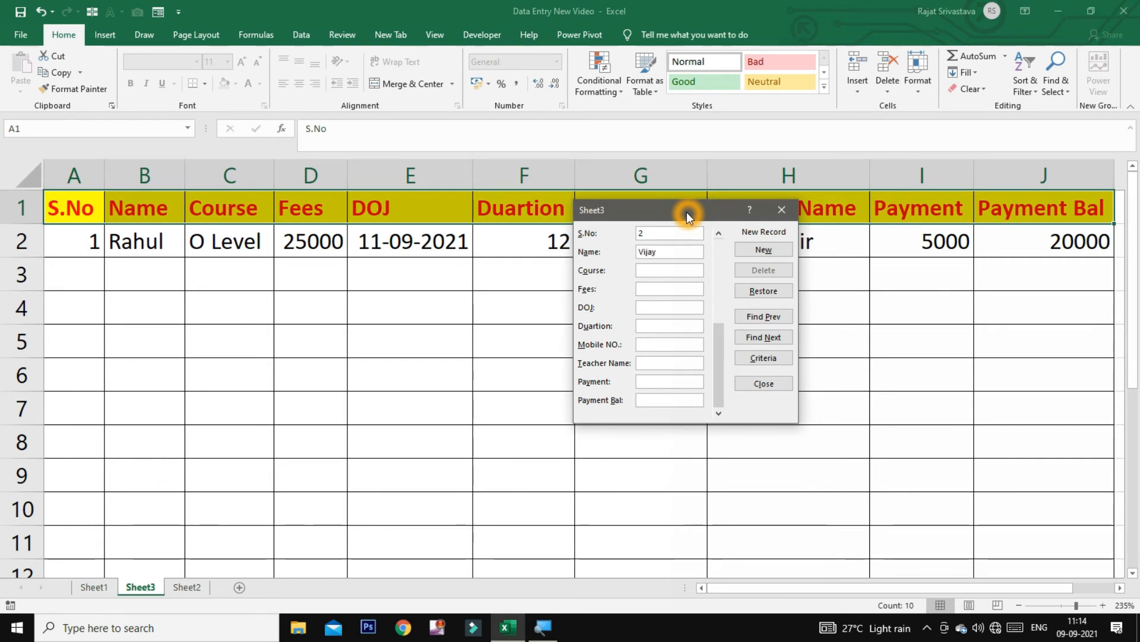
type("CCC")
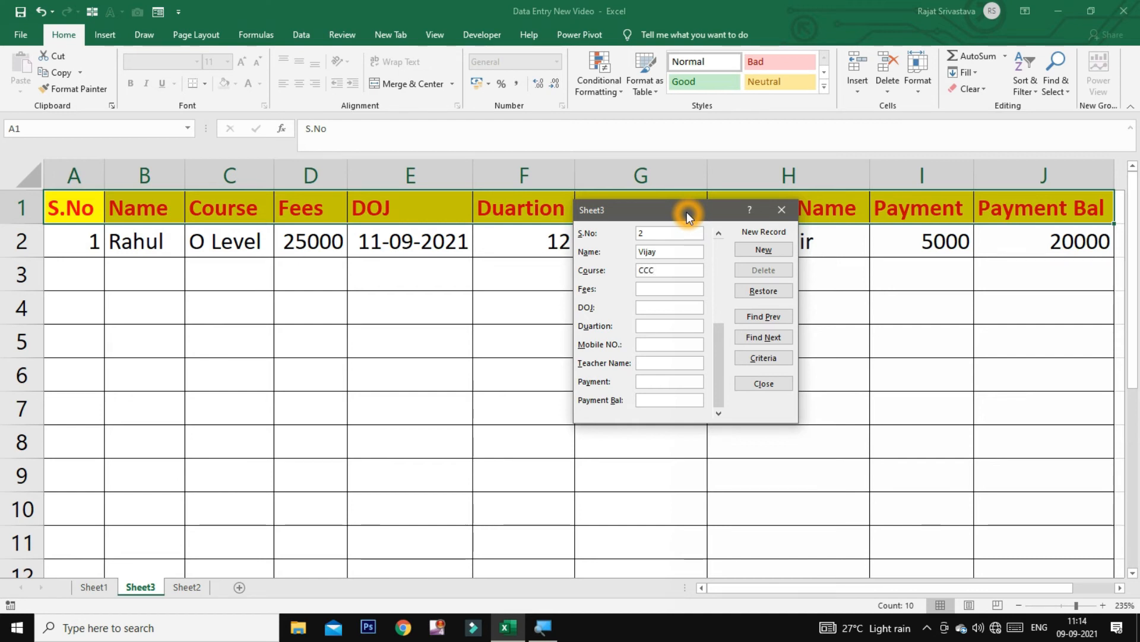
key("Tab")
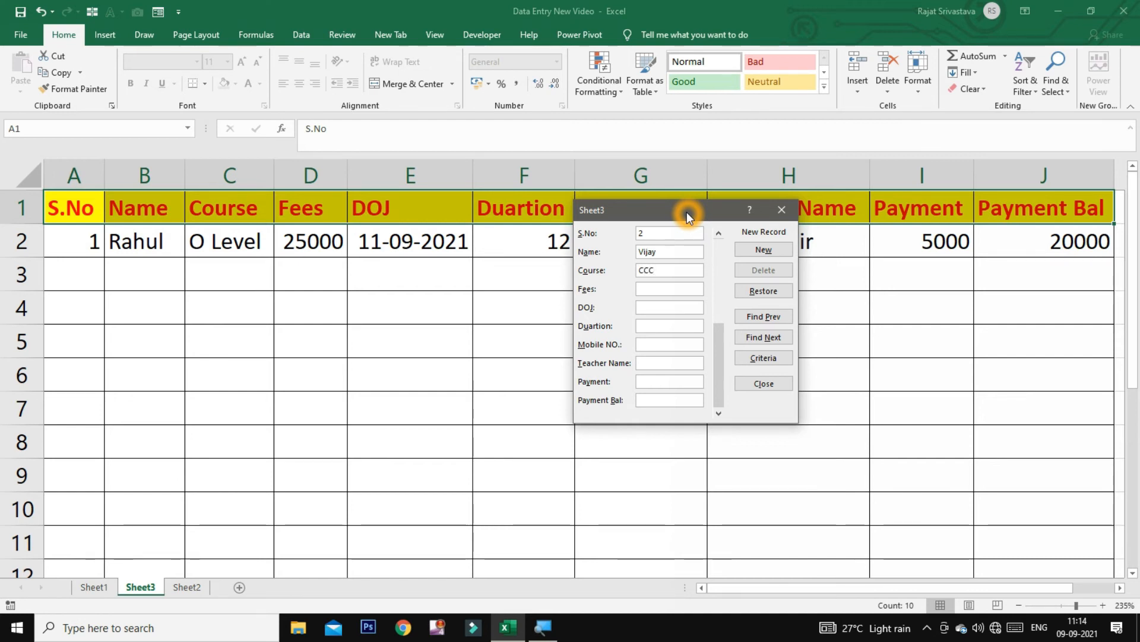
type("4500")
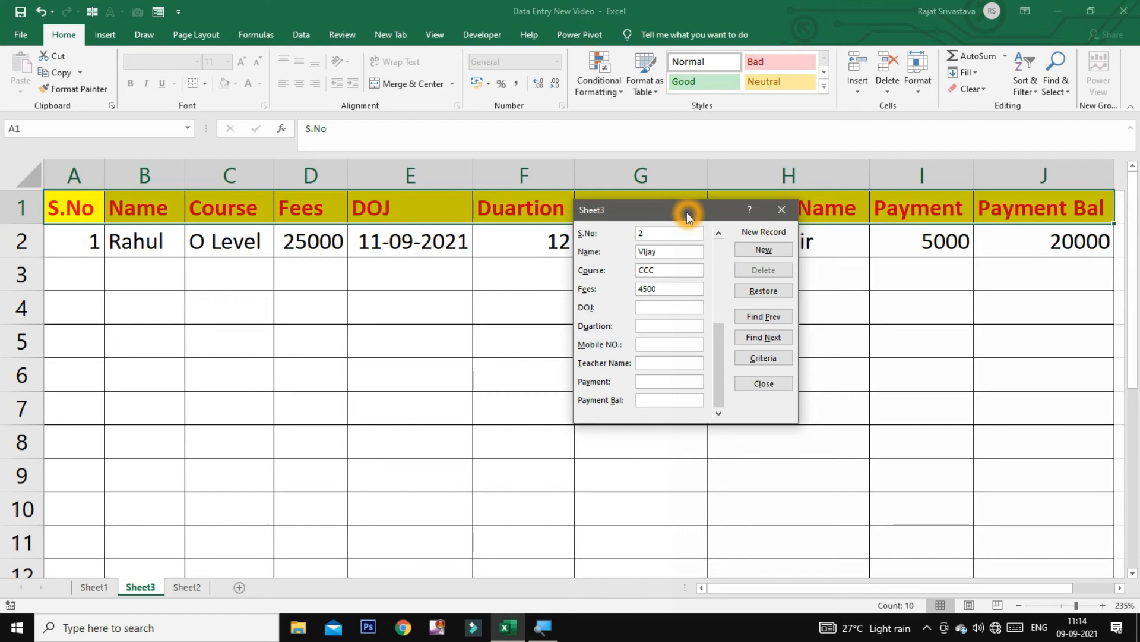
type("11-9-")
type("21")
type("3")
key("Tab")
type("95")
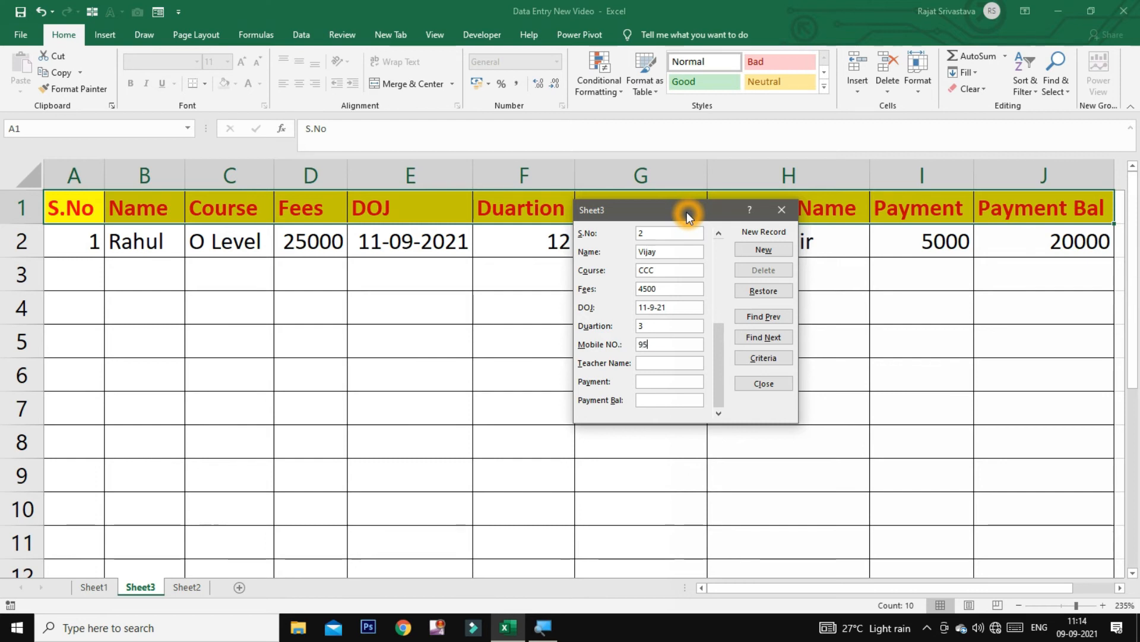
type("64******")
key("Tab")
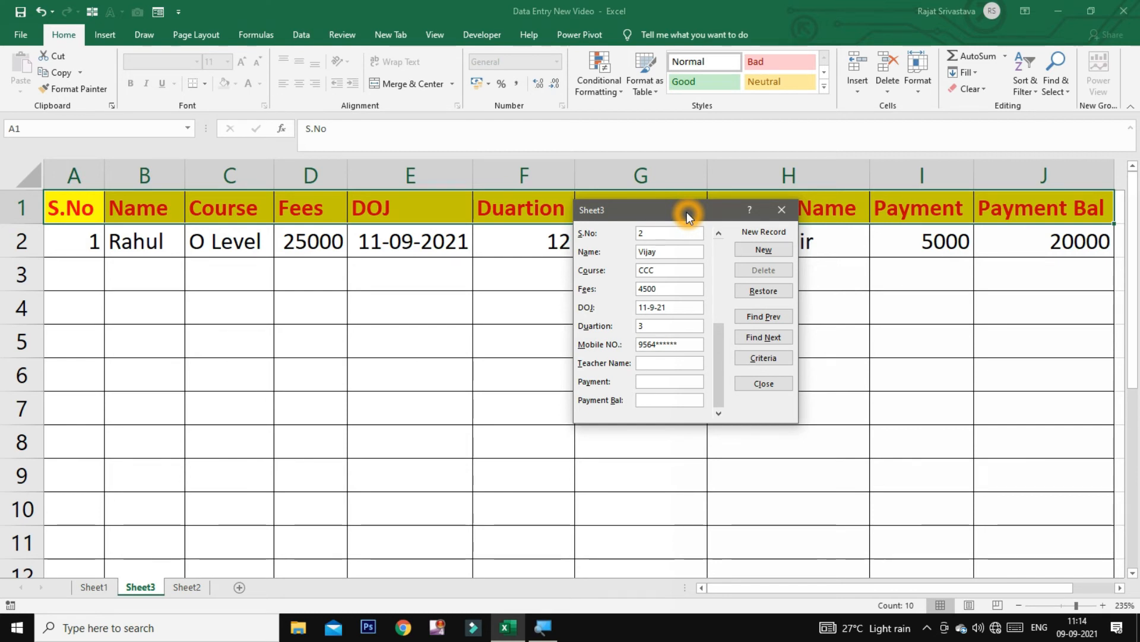
type("Anu")
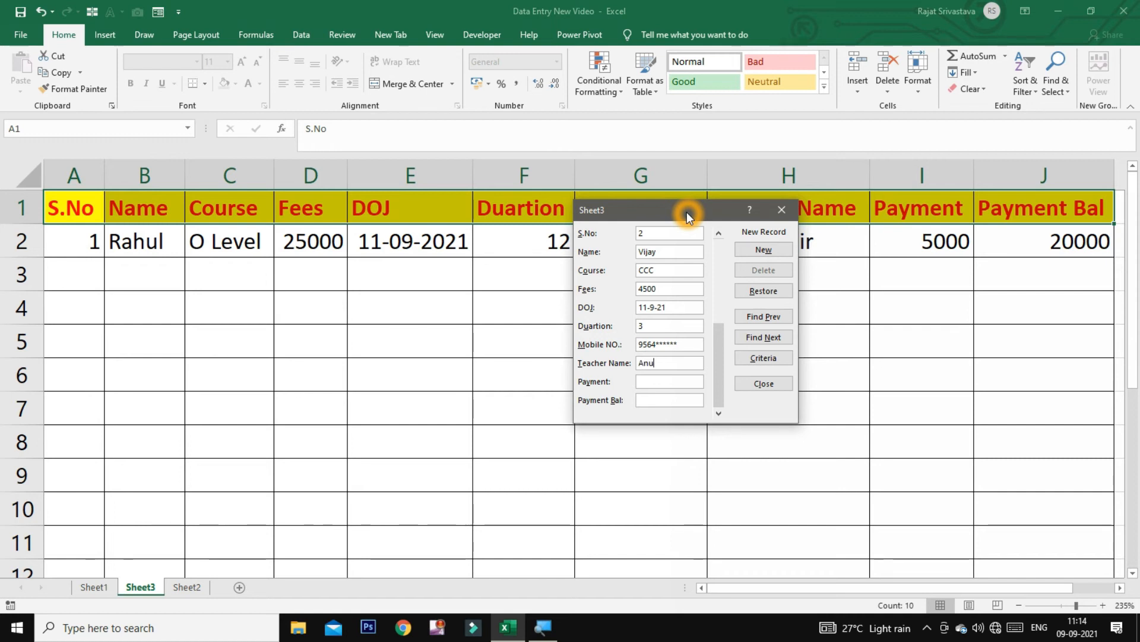
type("rag Sir")
key("Tab")
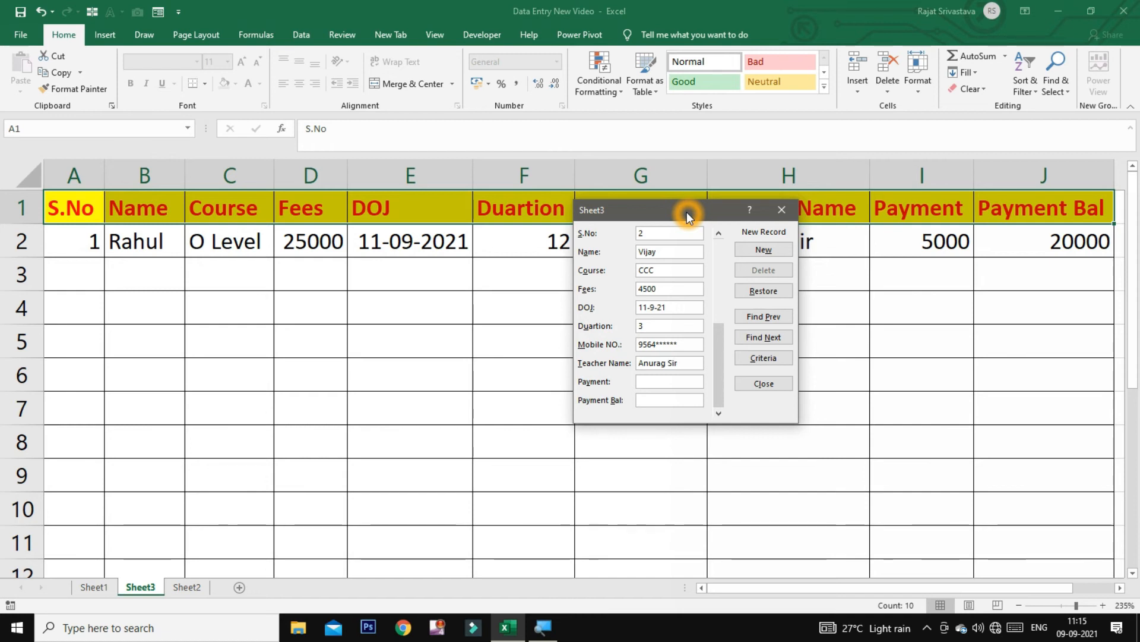
type("3000")
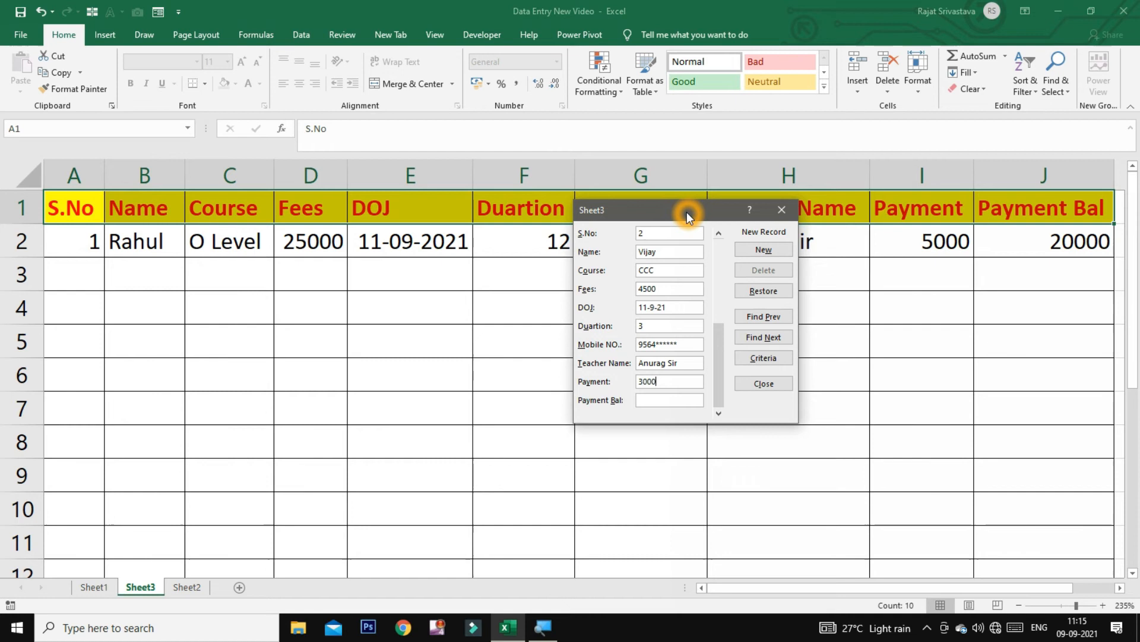
key("Tab")
type("1500")
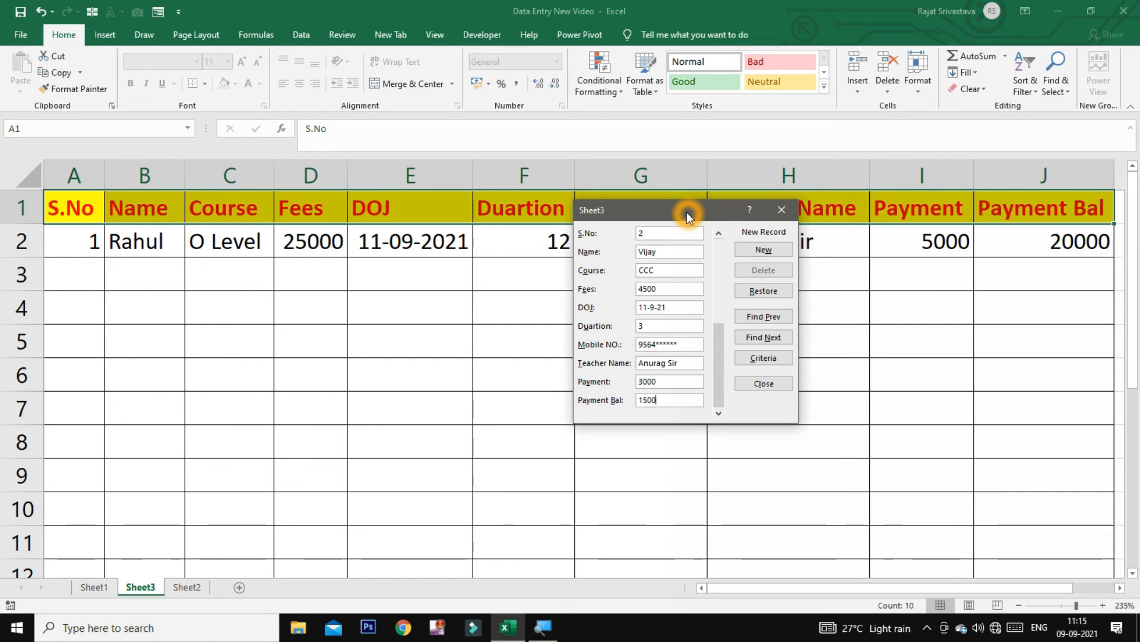
key("Return")
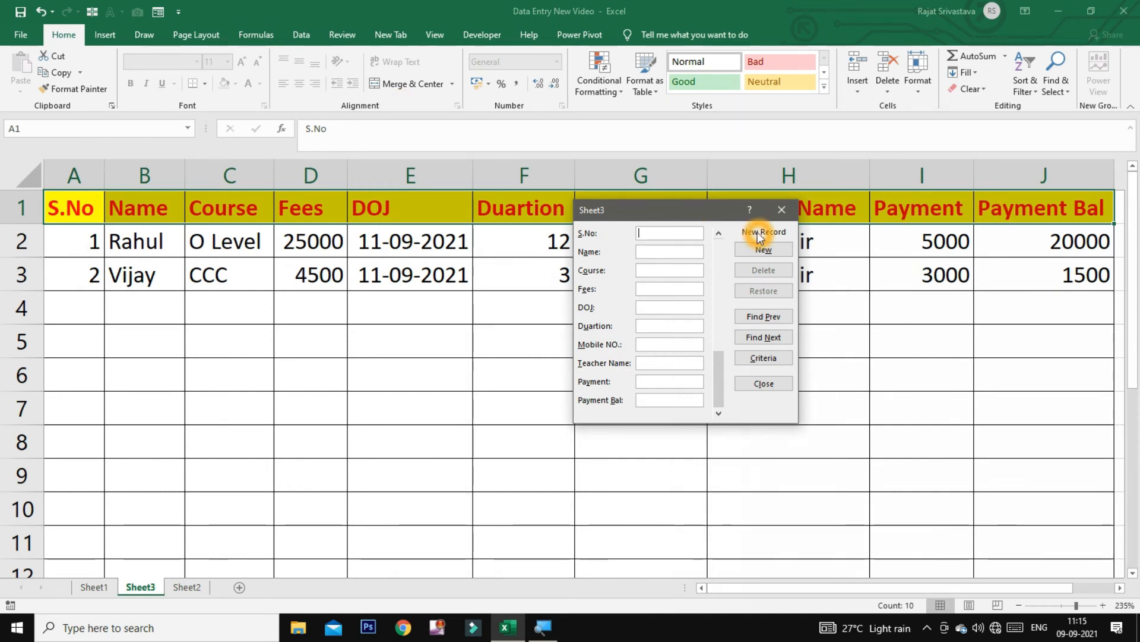
Close the Sheet3 data form to reveal both saved student records
left_click(781, 210)
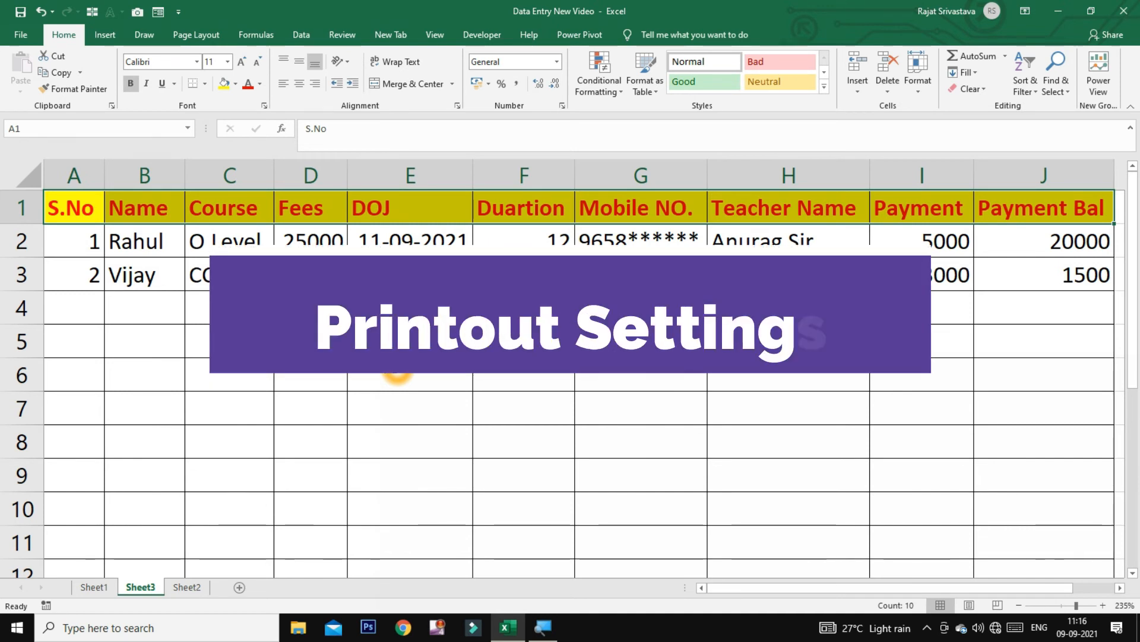
Switch to Sheet2, select C1, and open the print preview showing 8 pages
left_click(194, 588)
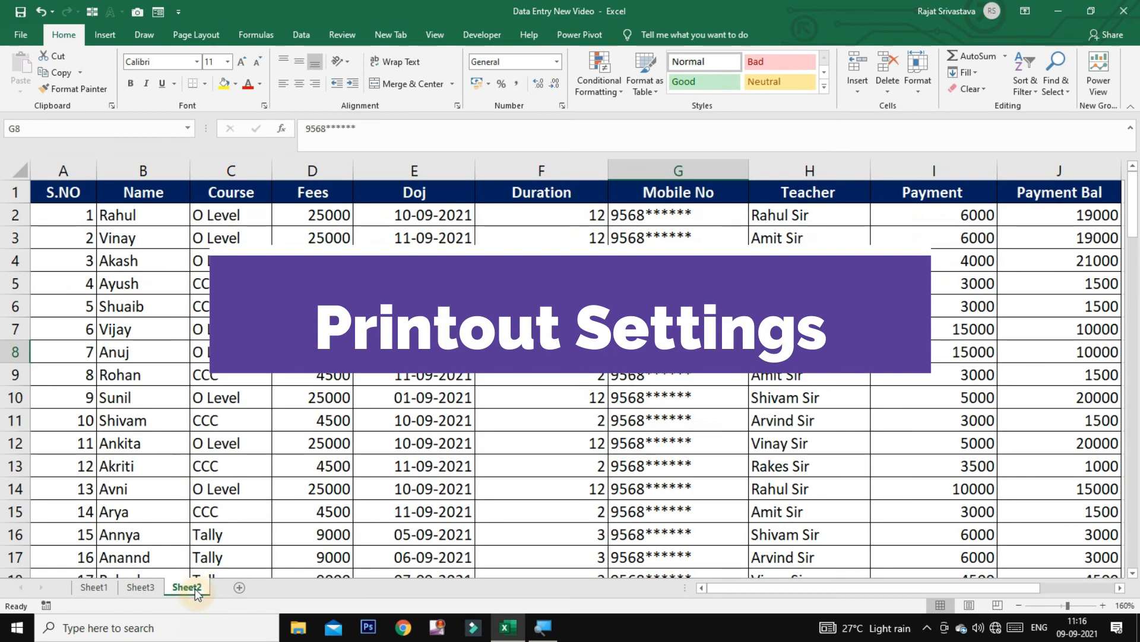
left_click(304, 444)
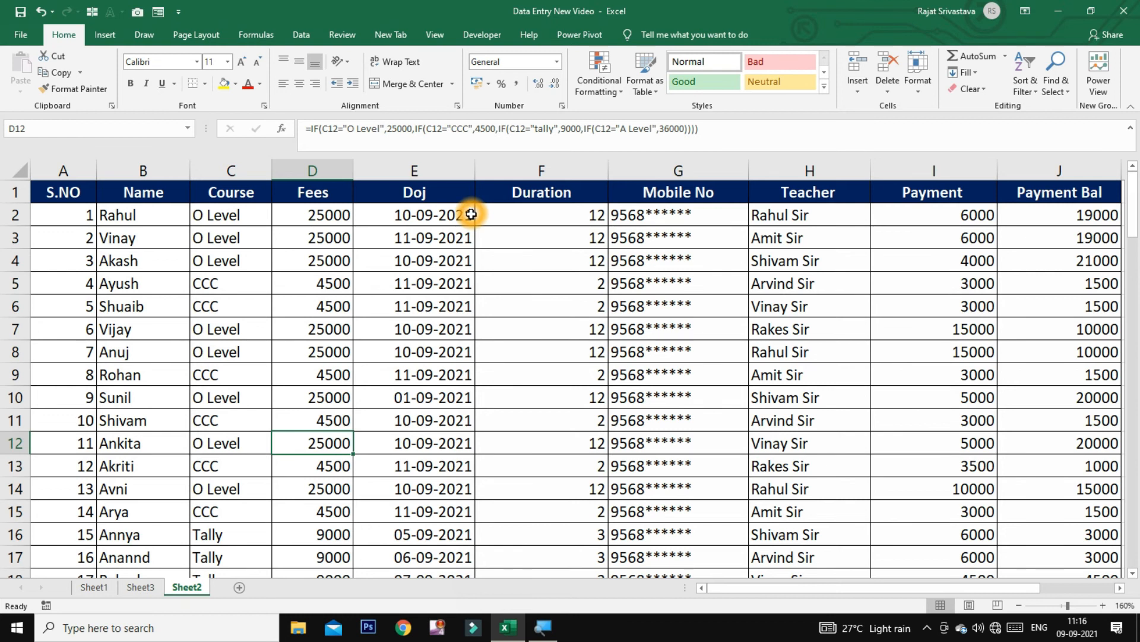
scroll(466, 217, "down", 10)
scroll(453, 233, "down", 7)
scroll(430, 265, "up", 17)
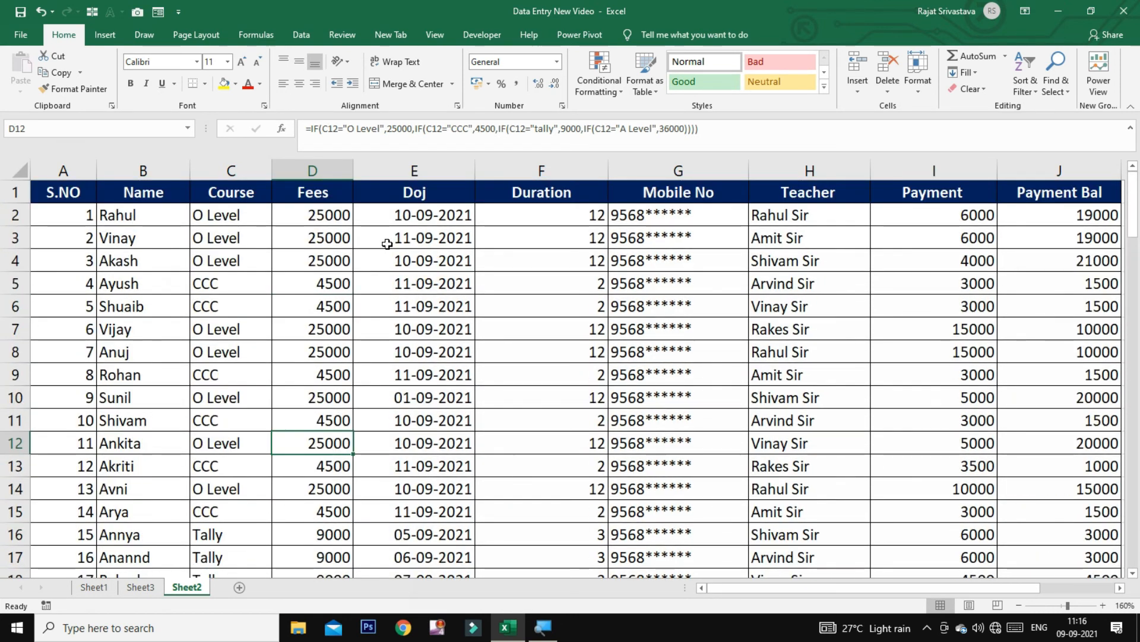
left_click(256, 195)
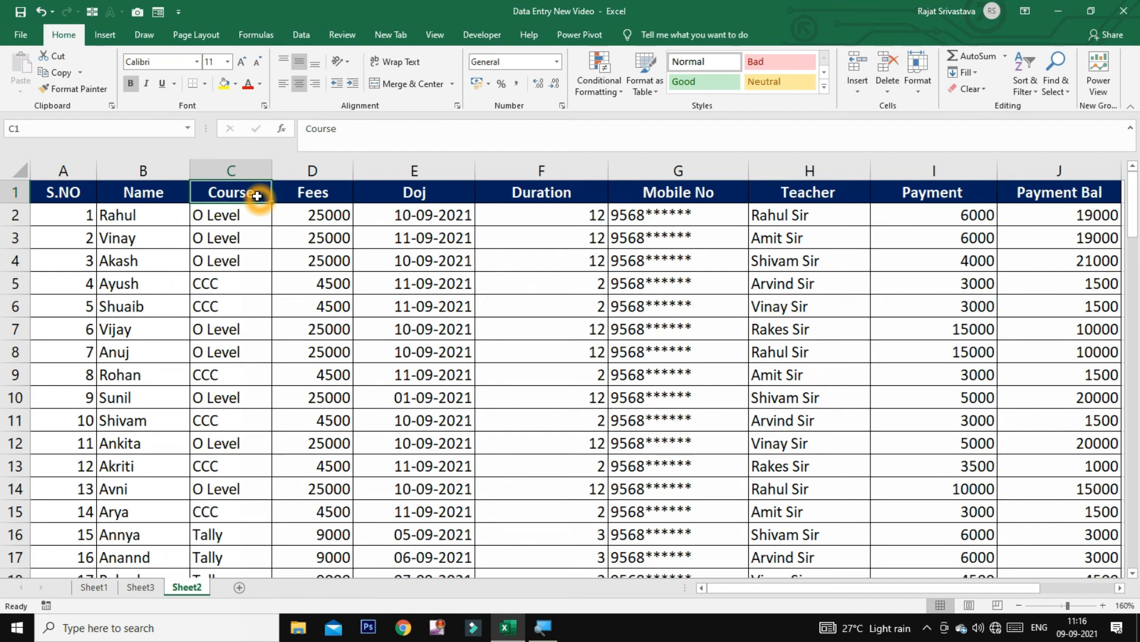
key("ctrl+p")
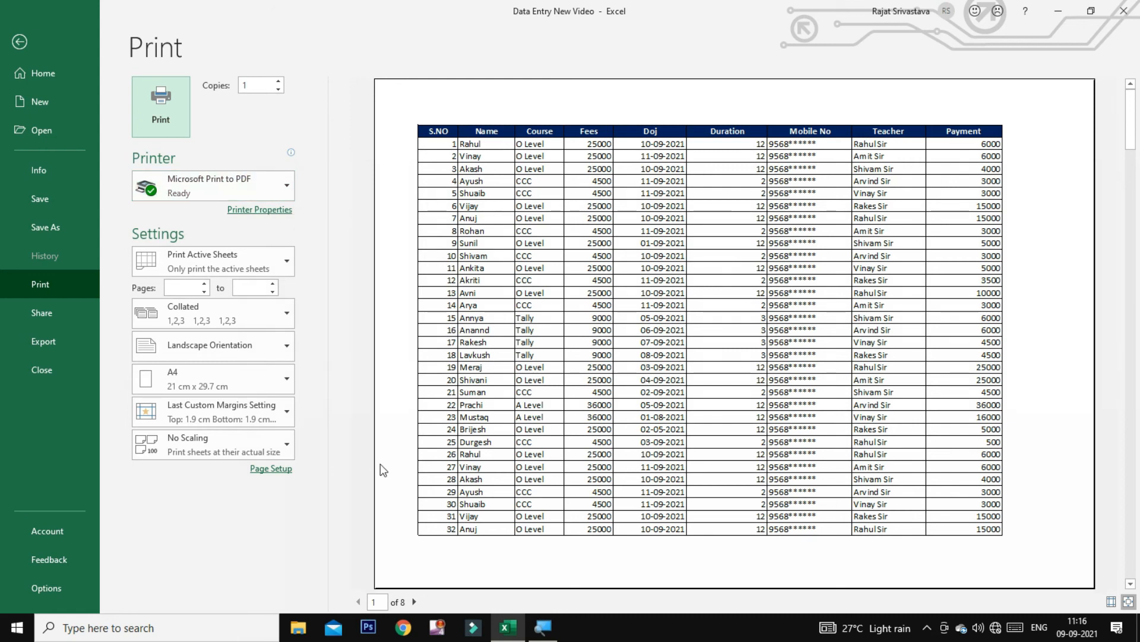
Auto-fit all Sheet2 columns and recheck the preview, now 4 pages instead of 8
key("Escape")
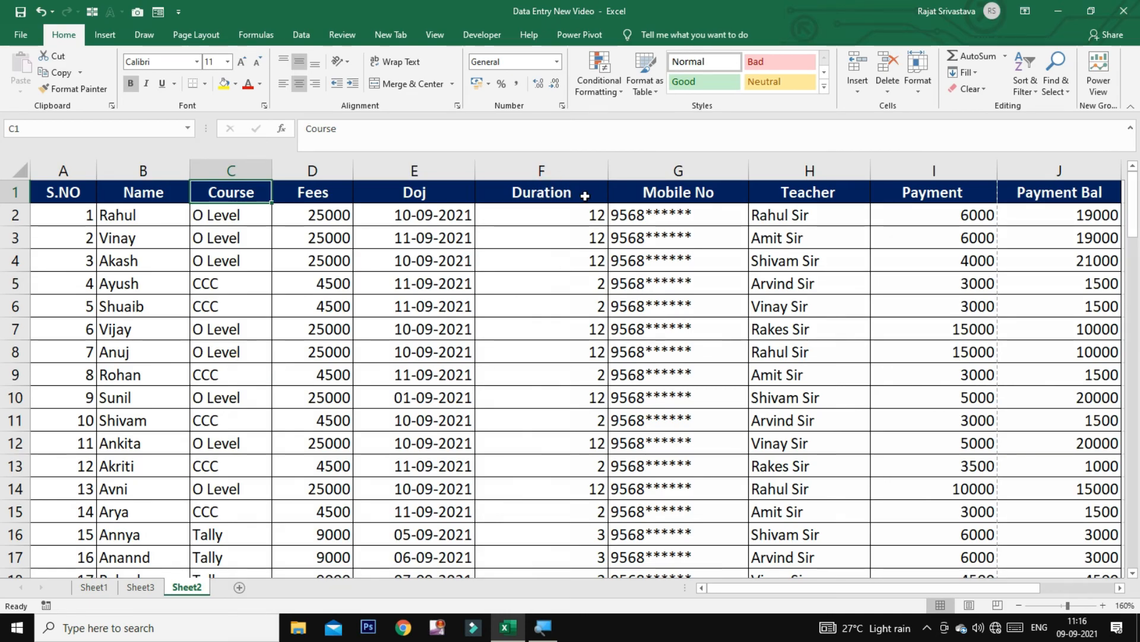
left_click_drag(606, 169, 578, 173)
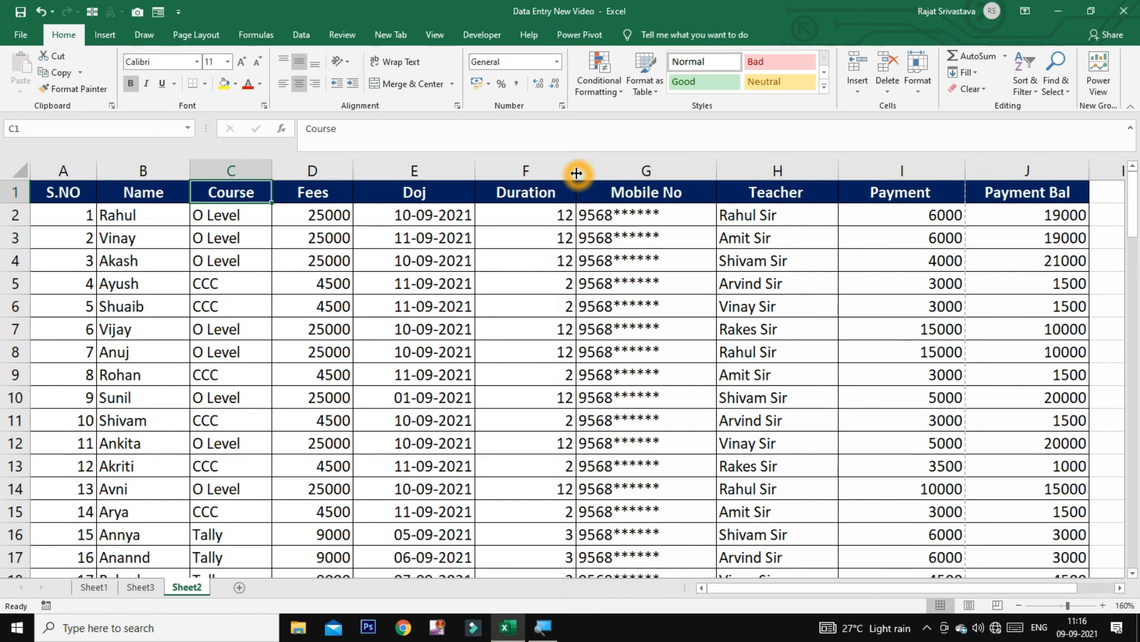
left_click(20, 173)
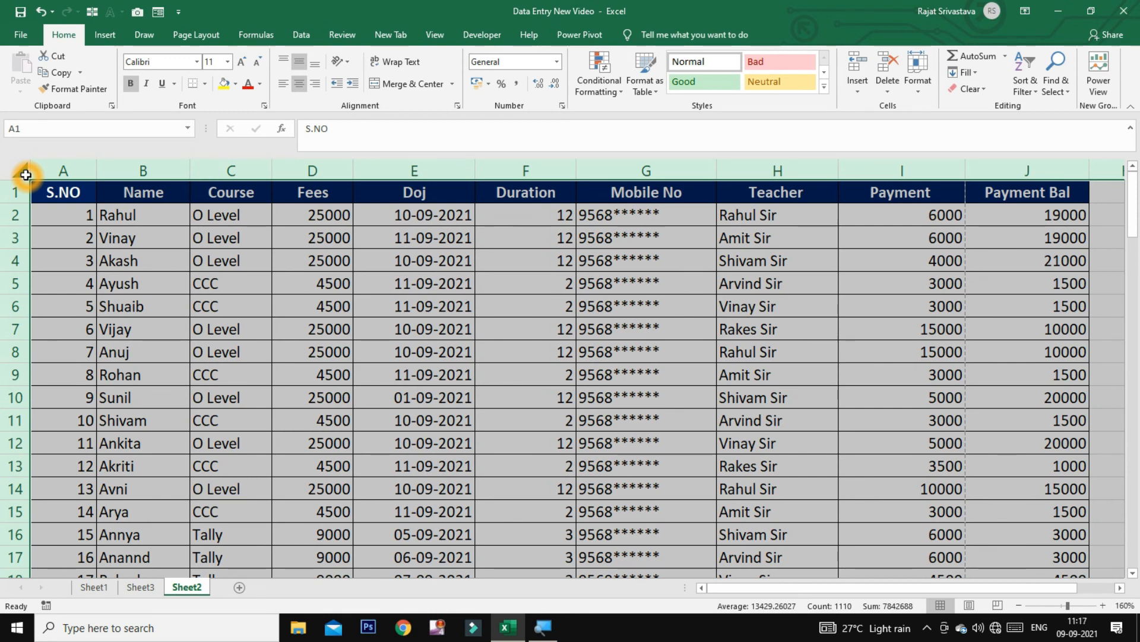
double_click(354, 166)
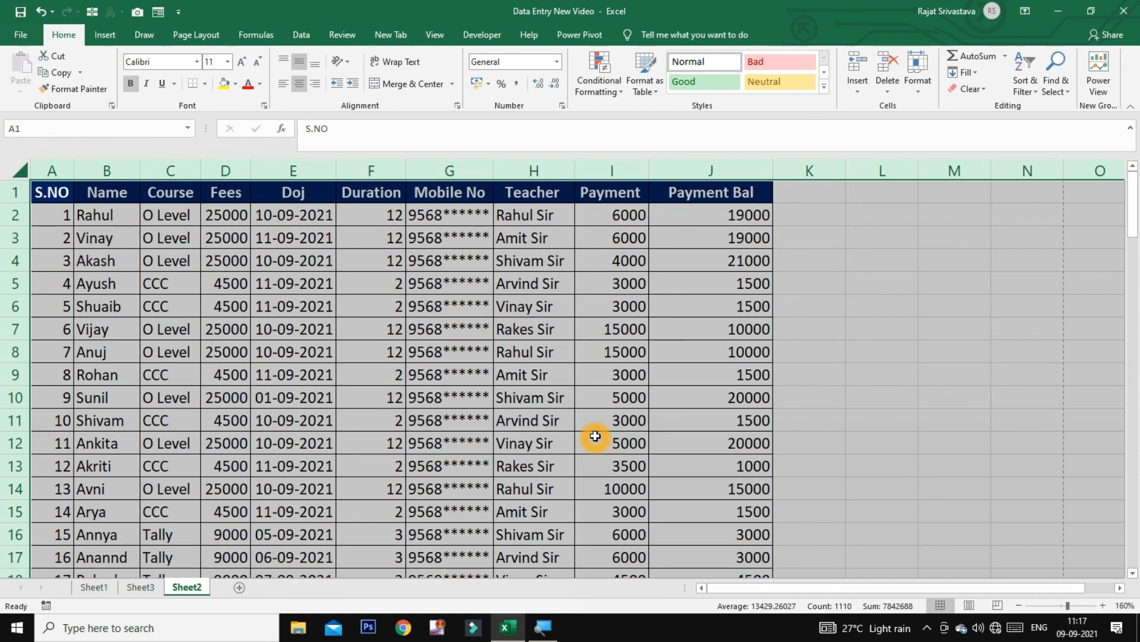
key("ctrl+p")
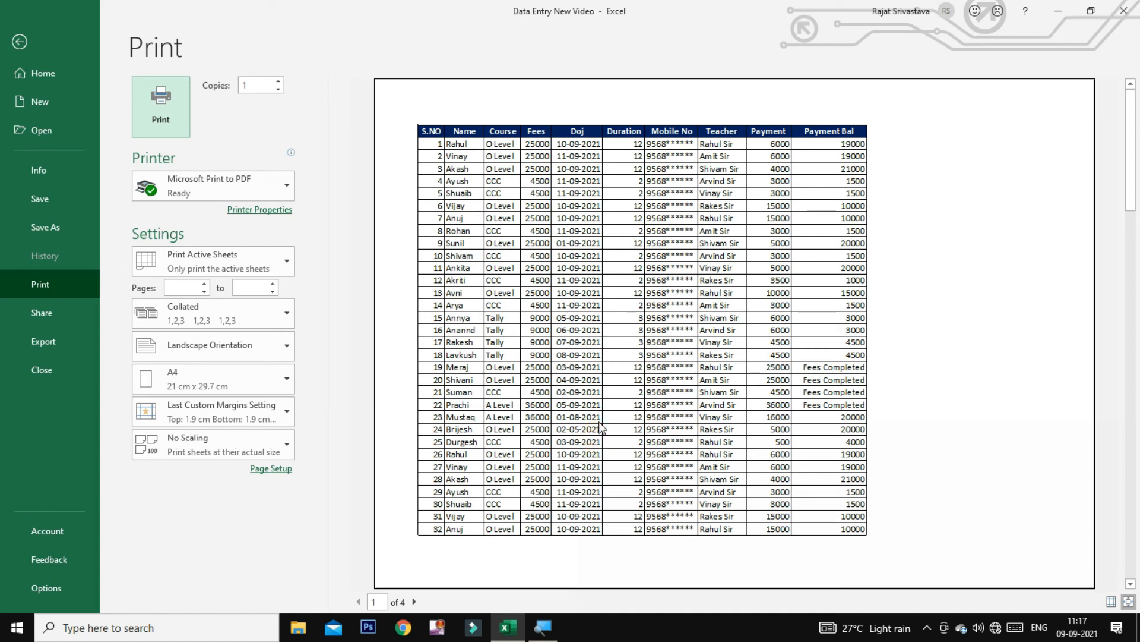
left_click(784, 168)
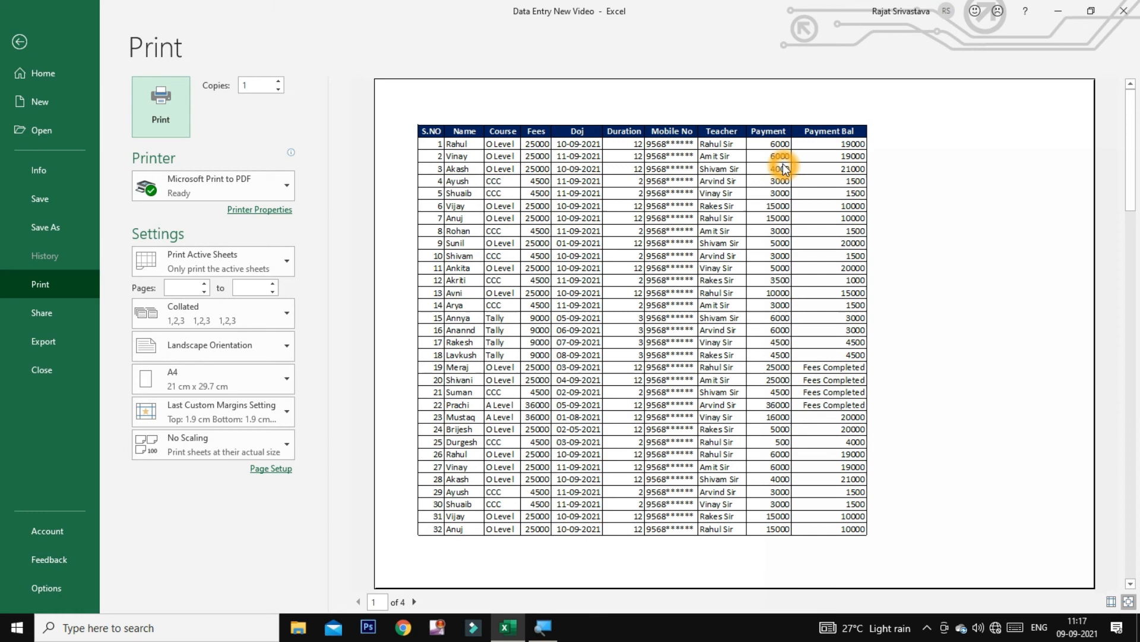
key("Escape")
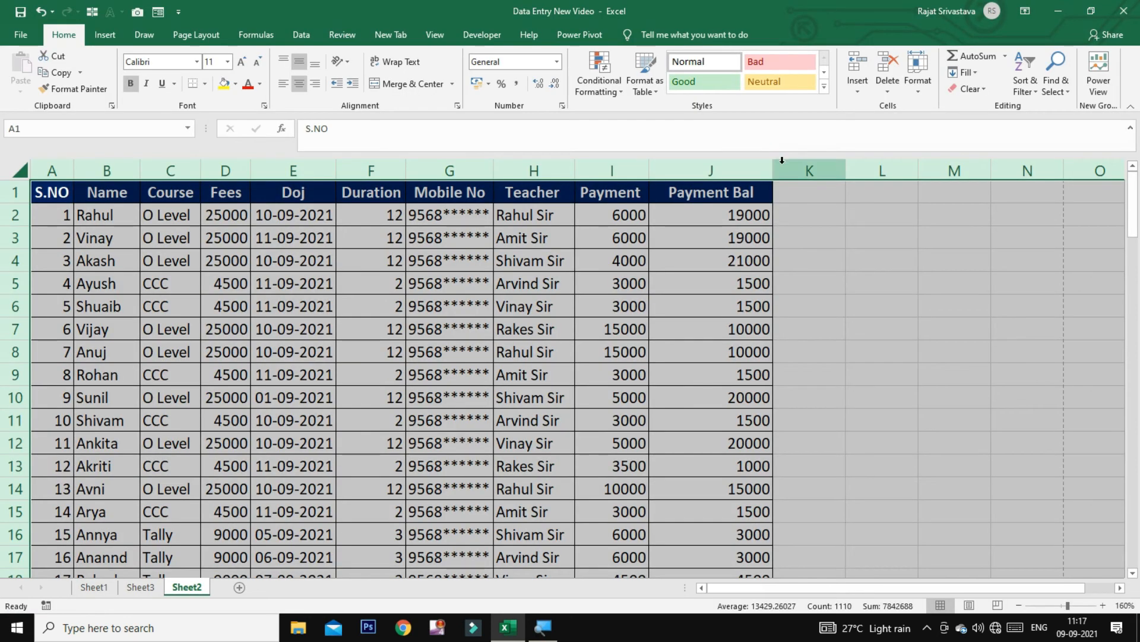
Widen the Mobile No, Teacher, Payment and Payment Bal columns (G through J)
left_click(762, 225)
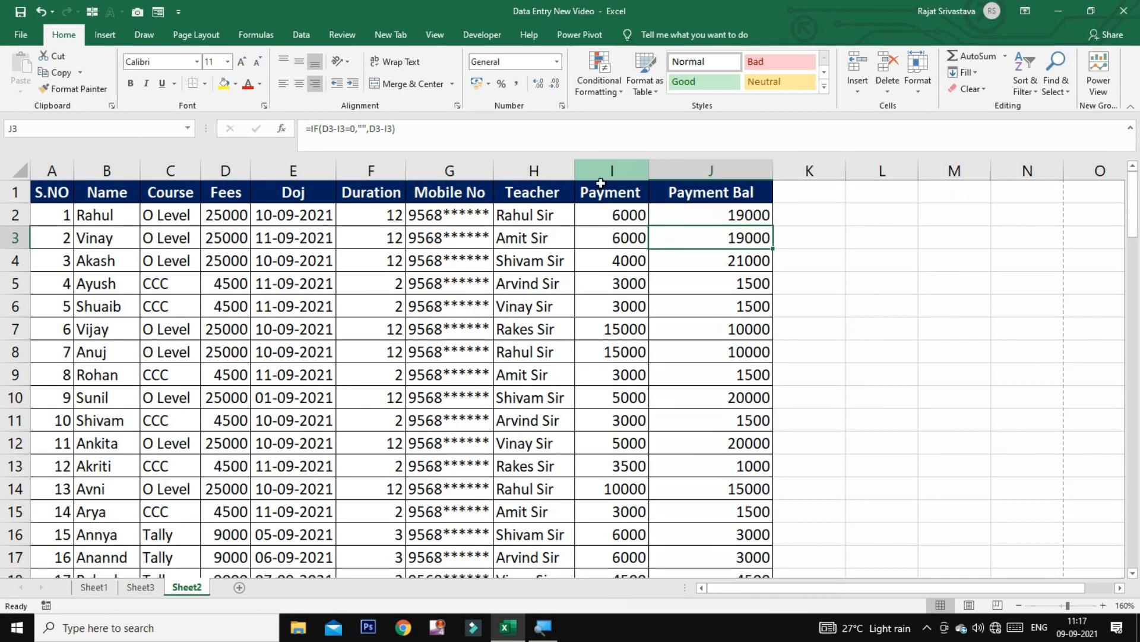
left_click_drag(575, 171, 624, 177)
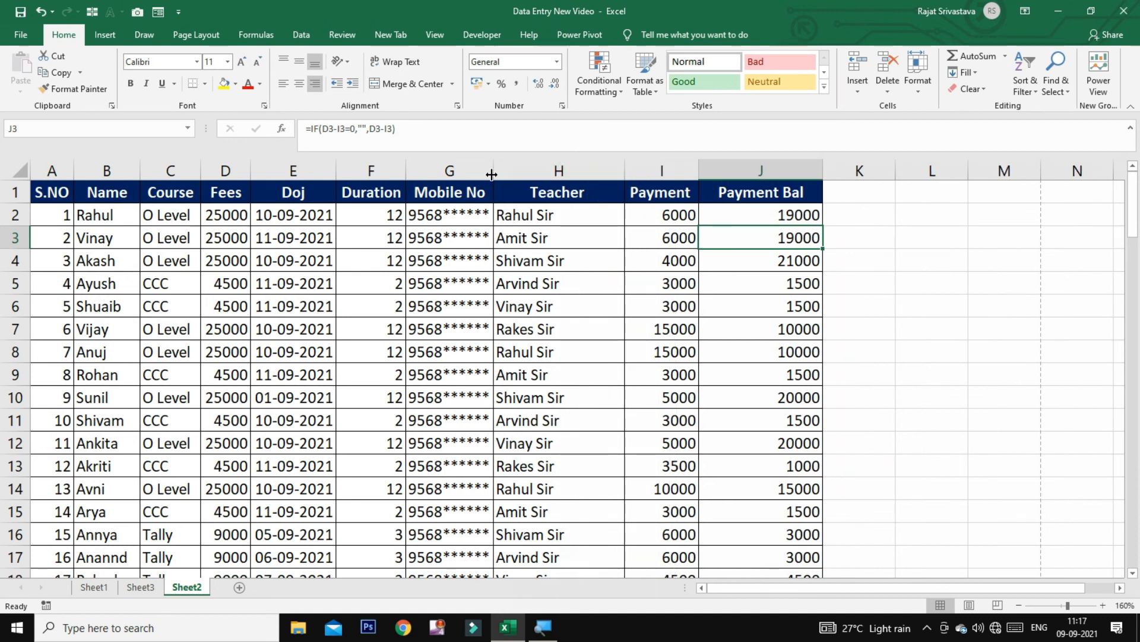
left_click_drag(554, 179, 553, 178)
left_click_drag(759, 169, 815, 169)
left_click_drag(938, 169, 978, 169)
left_click_drag(685, 168, 723, 163)
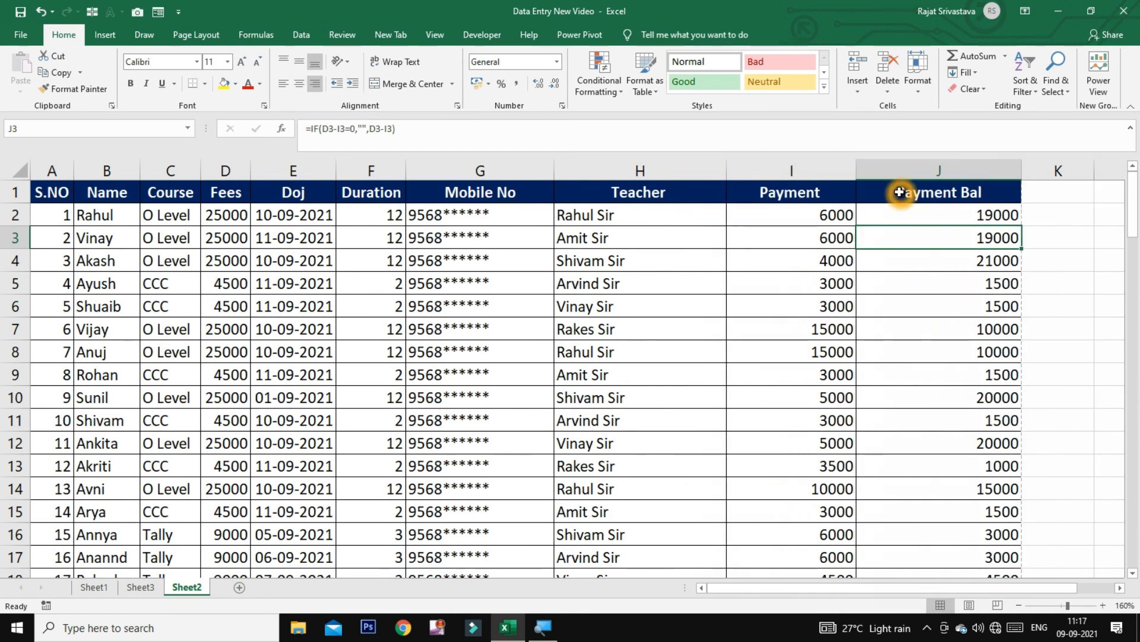
Check the print preview, now 8 landscape pages showing all columns through Payment Bal
key("ctrl+p")
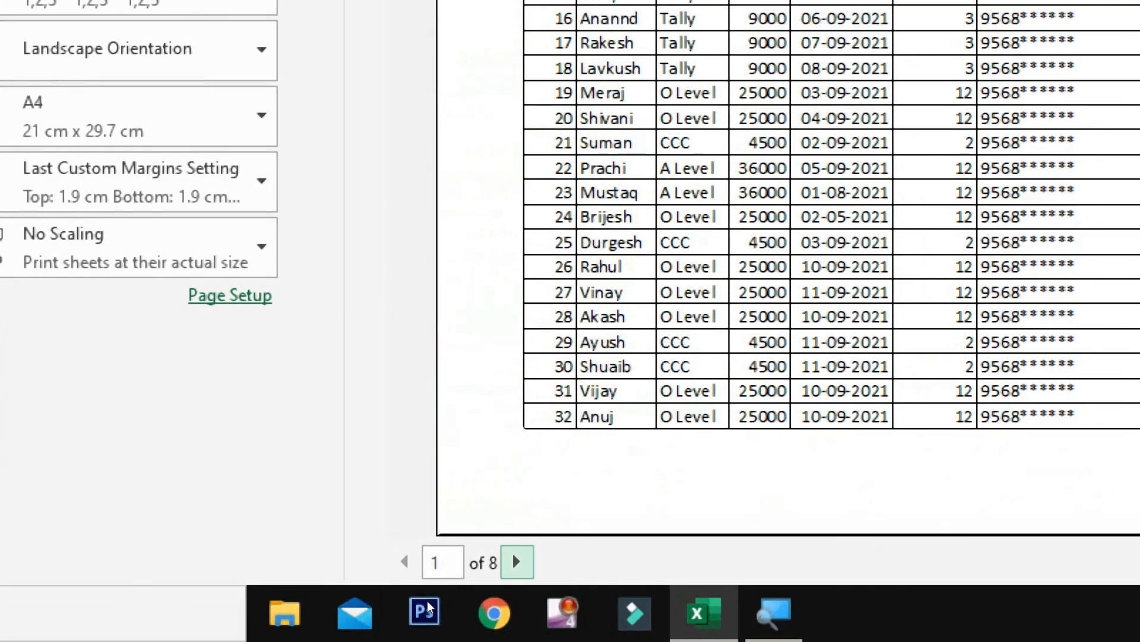
left_click(516, 561)
left_click(516, 561)
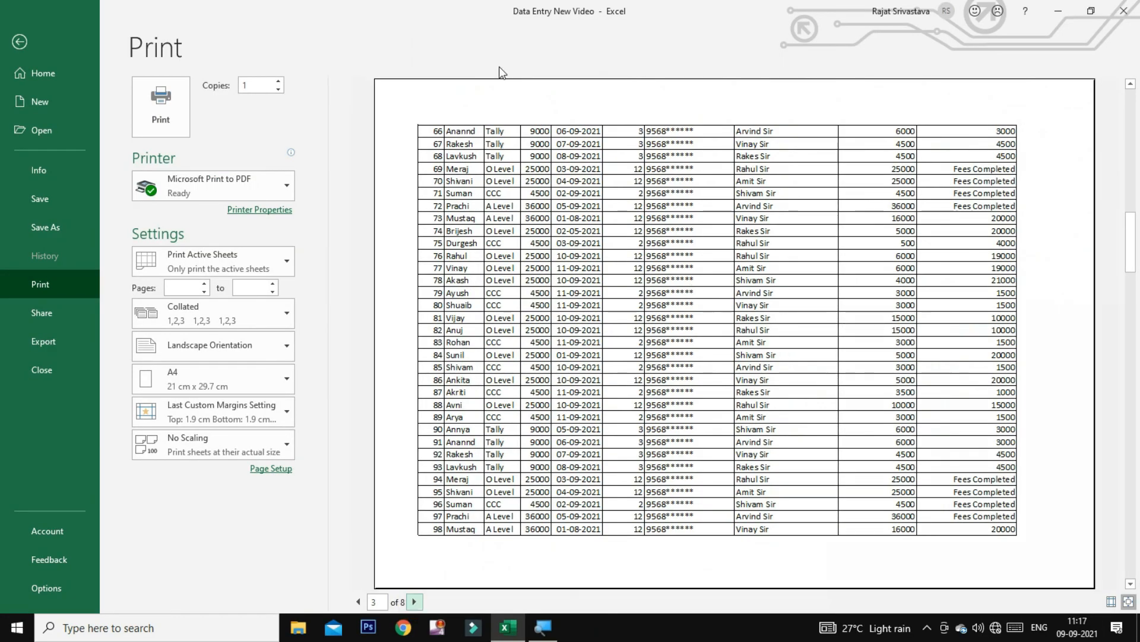
left_click(497, 172)
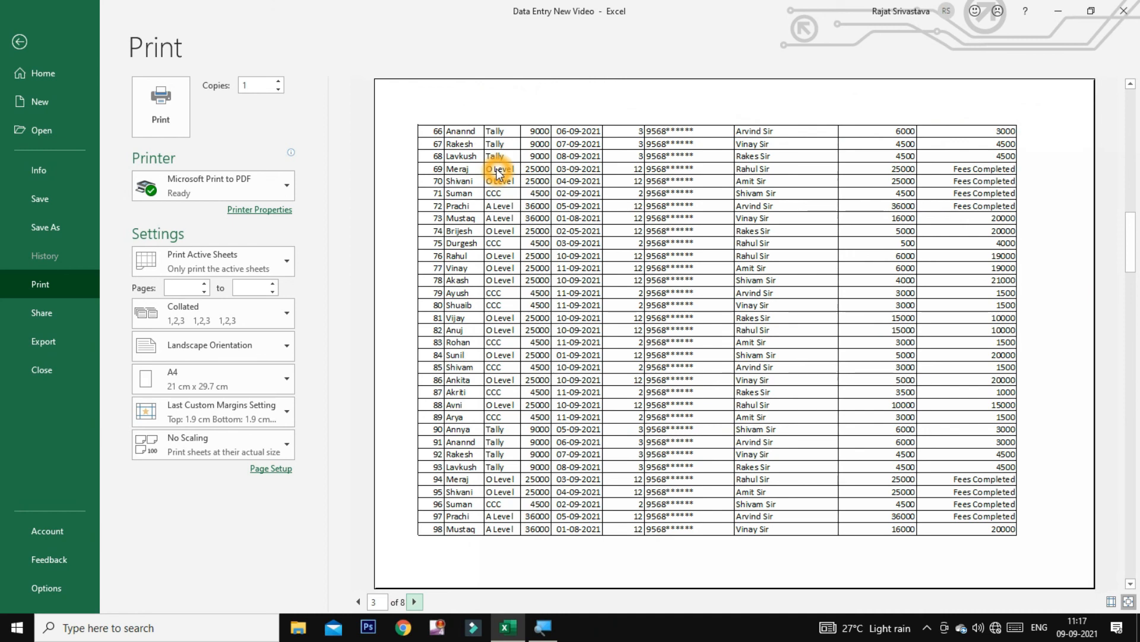
key("Escape")
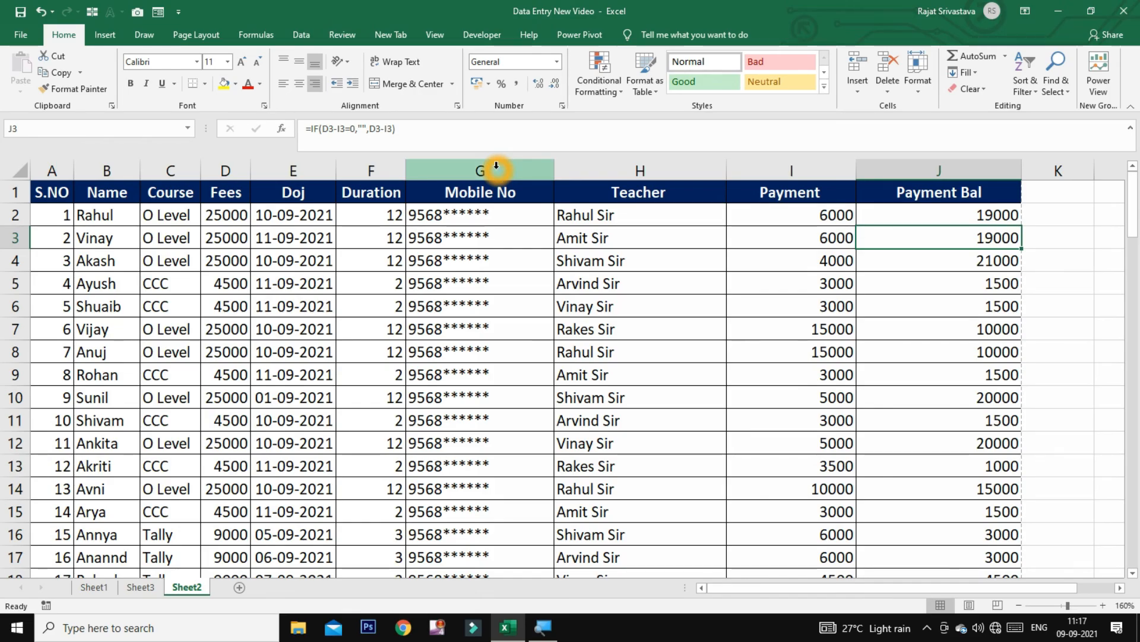
Set row 1 ($1:$1) as the Rows to repeat at top in Print Titles, then preview the printout
left_click(206, 304)
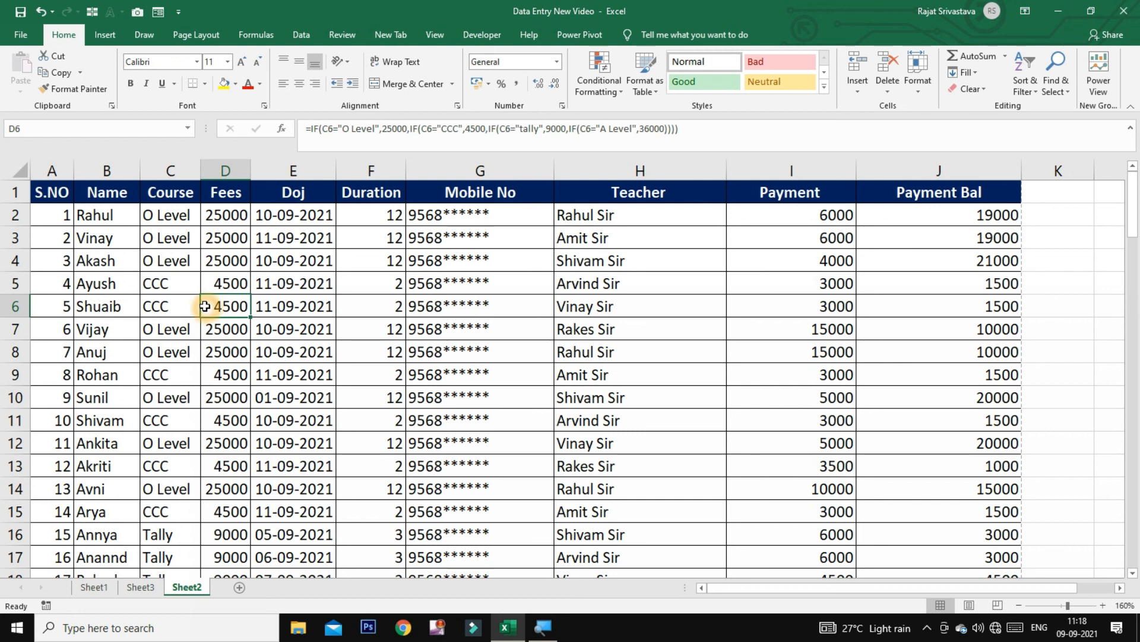
left_click(197, 37)
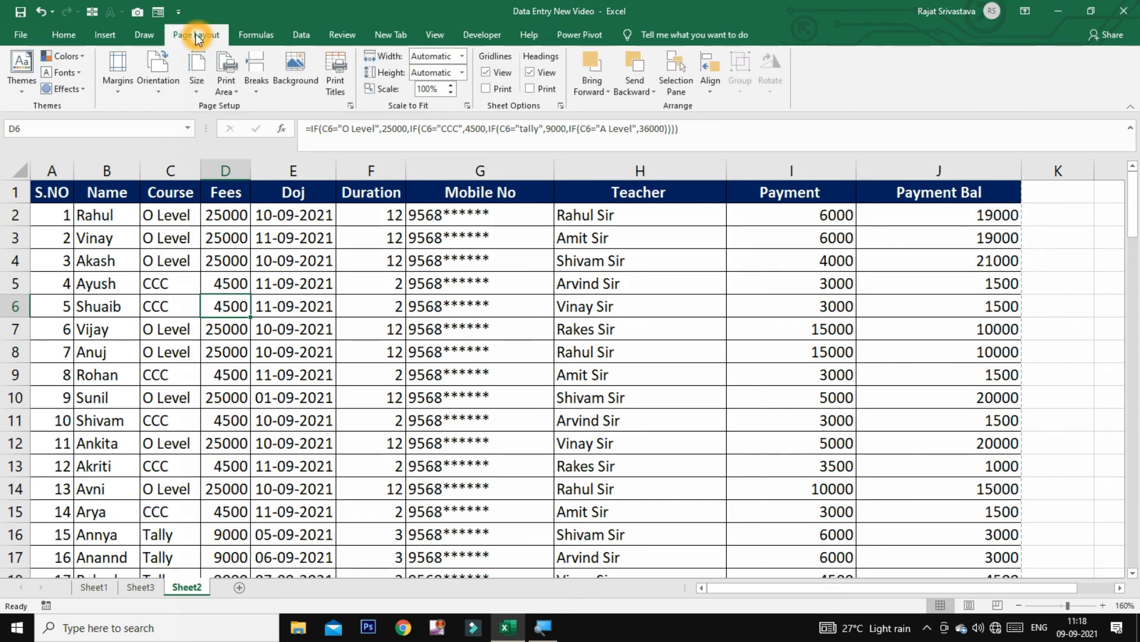
left_click(337, 78)
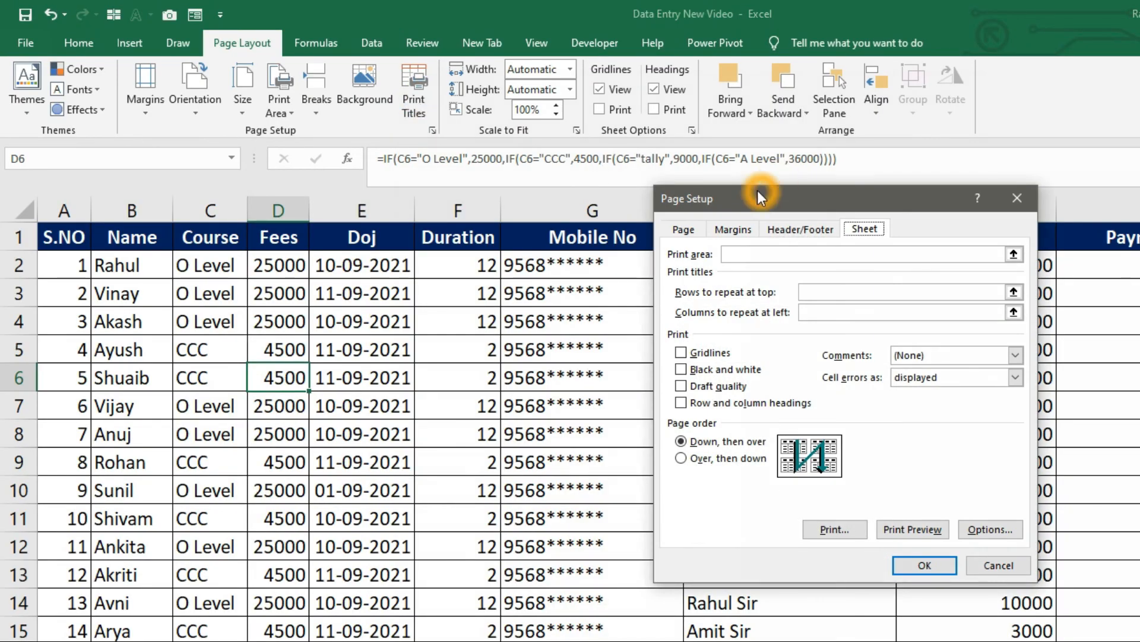
left_click_drag(758, 190, 593, 201)
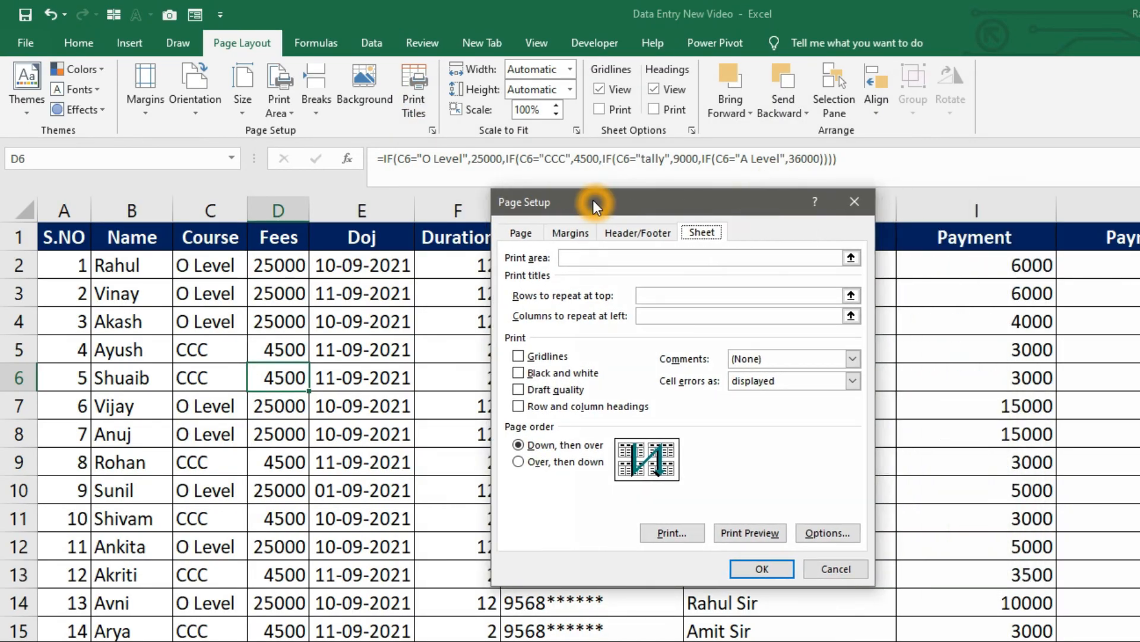
left_click(707, 299)
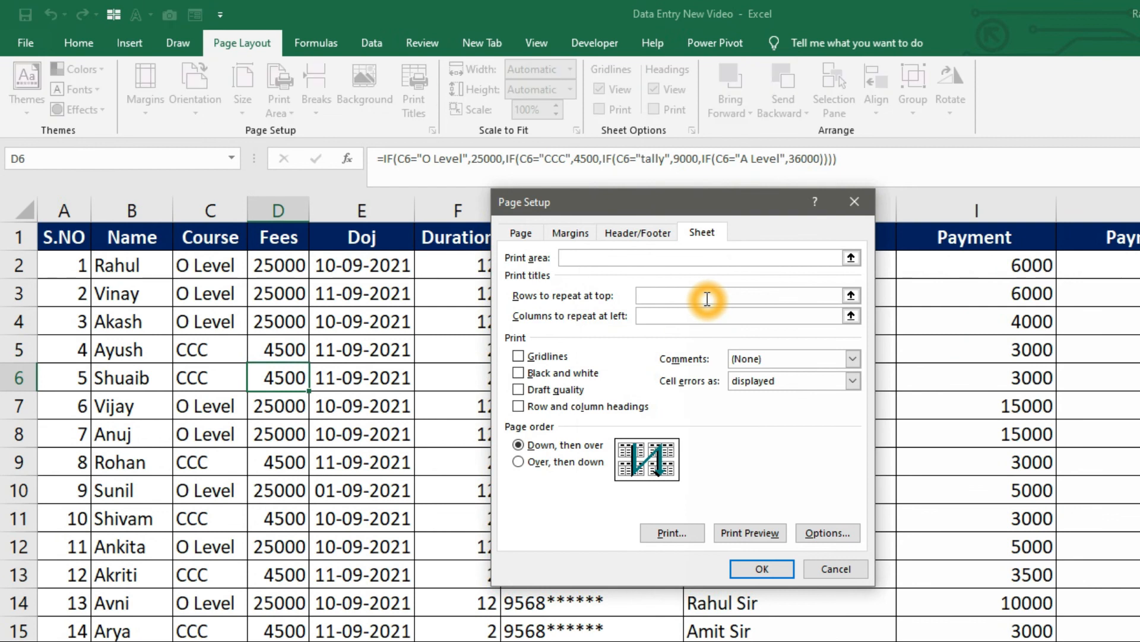
left_click(13, 237)
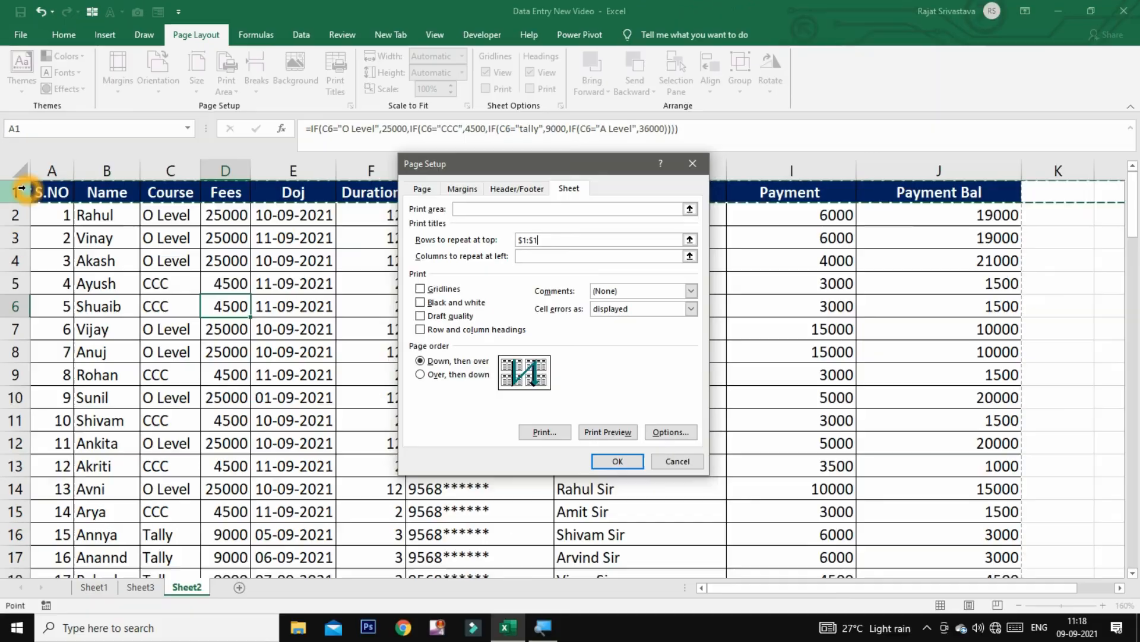
left_click(603, 463)
key("ctrl+p")
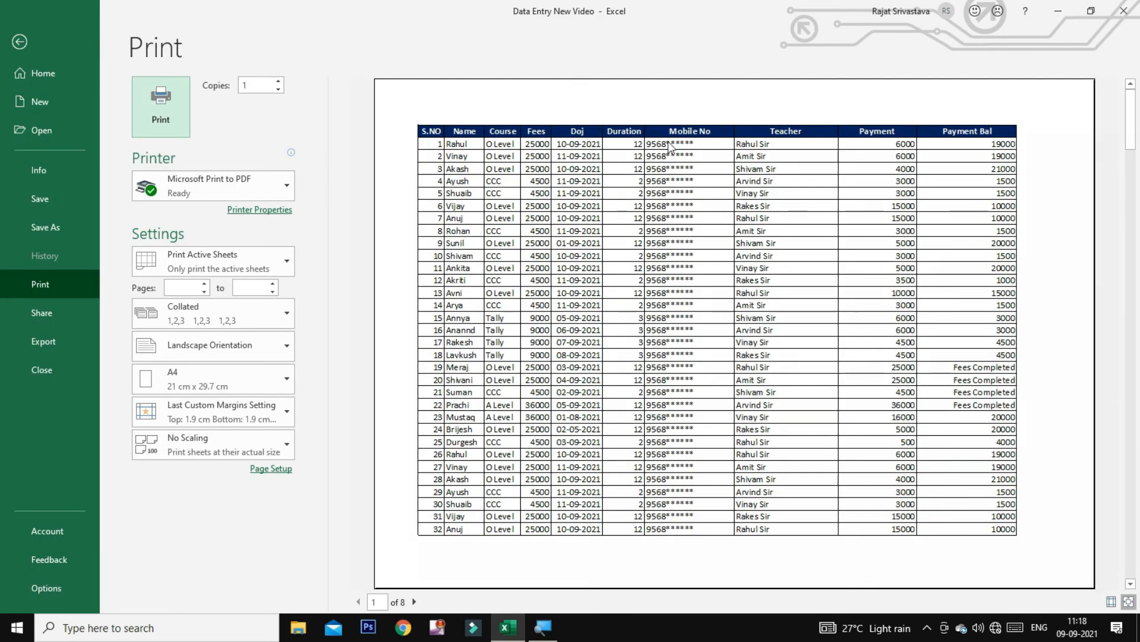
Verify pages 7, 5 and 3 start with the heading row, then return to the sheet at G8
left_click(414, 602)
left_click(414, 601)
left_click(414, 601)
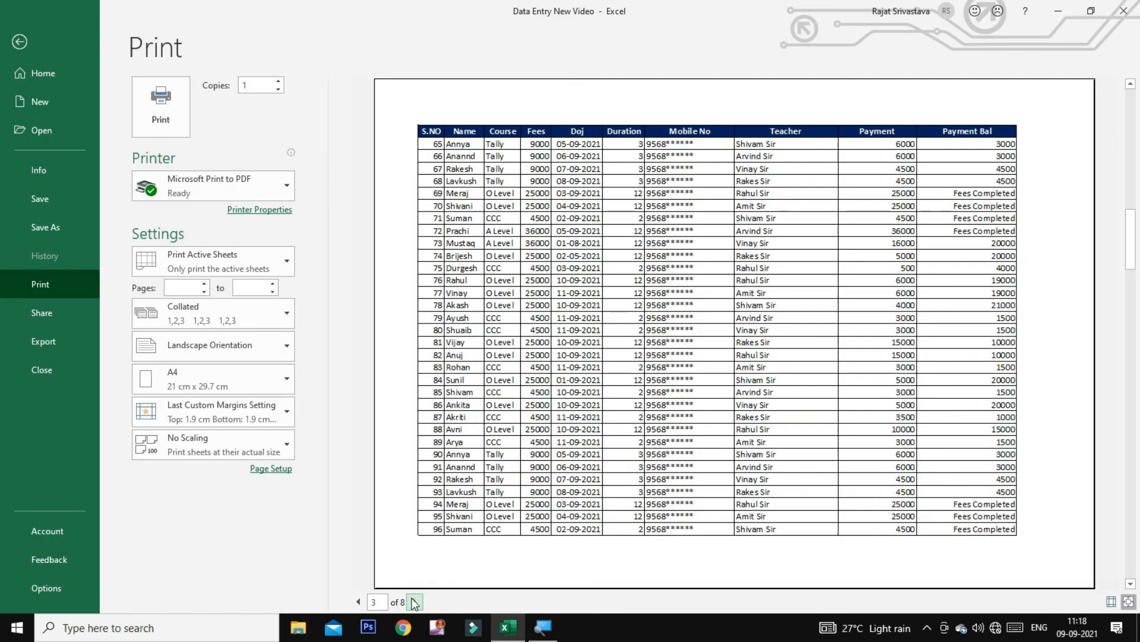
left_click(414, 602)
left_click(414, 601)
left_click(414, 602)
left_click(414, 602)
left_click(359, 601)
left_click(359, 602)
left_click(359, 602)
left_click(359, 602)
key("Escape")
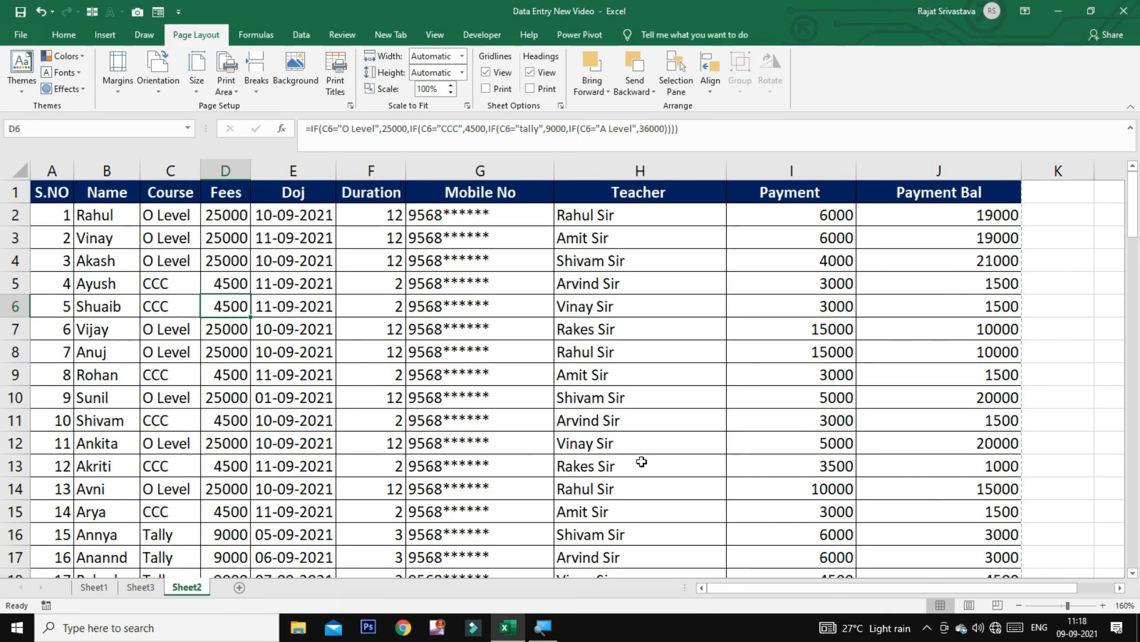
left_click(538, 356)
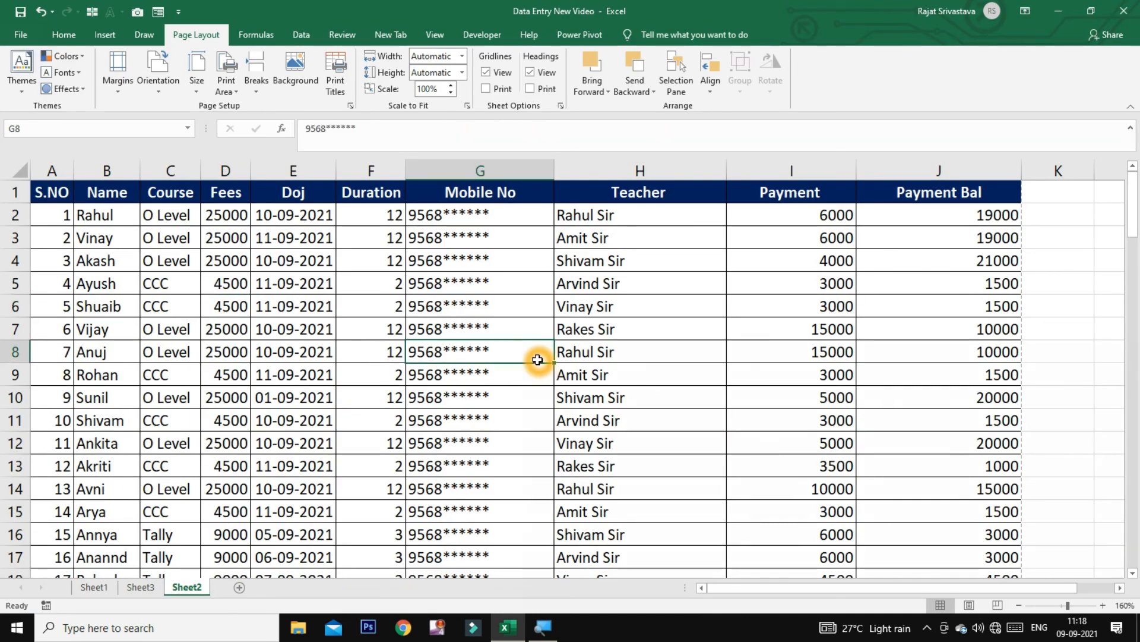